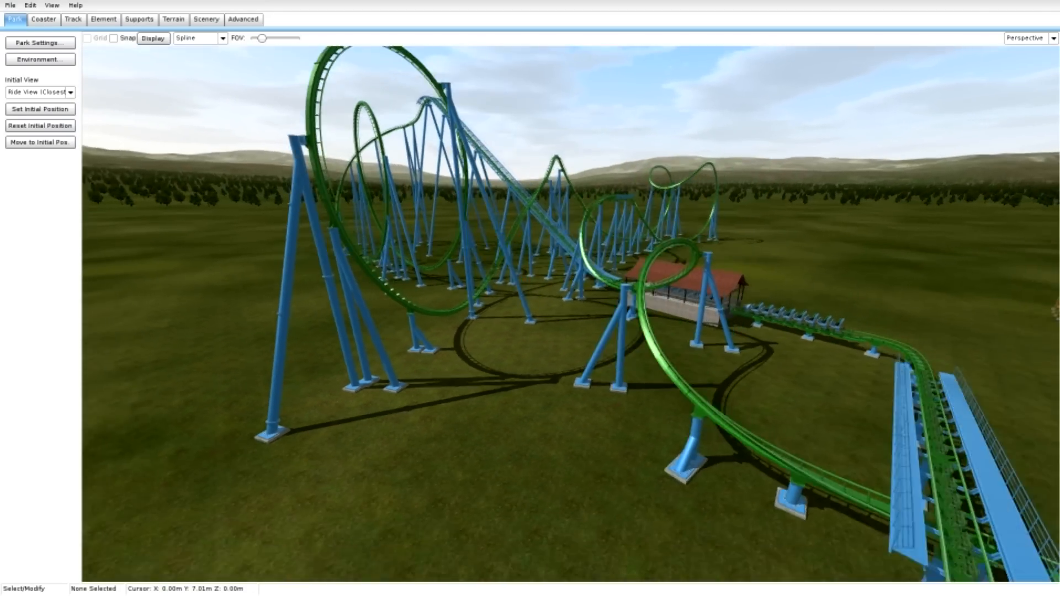
{"action": "right_click_drag", "start_coordinate": [571, 314], "coordinate": [737, 314]}
{"action": "right_click_drag", "start_coordinate": [571, 314], "coordinate": [378, 270]}
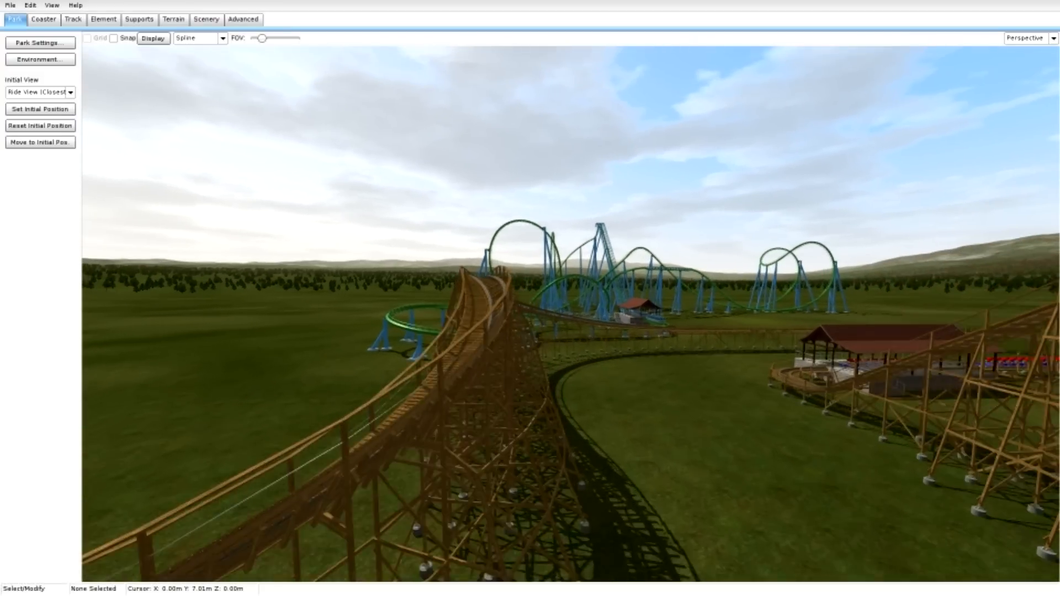
{"action": "key", "text": "w"}
{"action": "right_click_drag", "start_coordinate": [571, 313], "coordinate": [470, 288]}
{"action": "key", "text": "w"}
{"action": "key", "text": "s"}
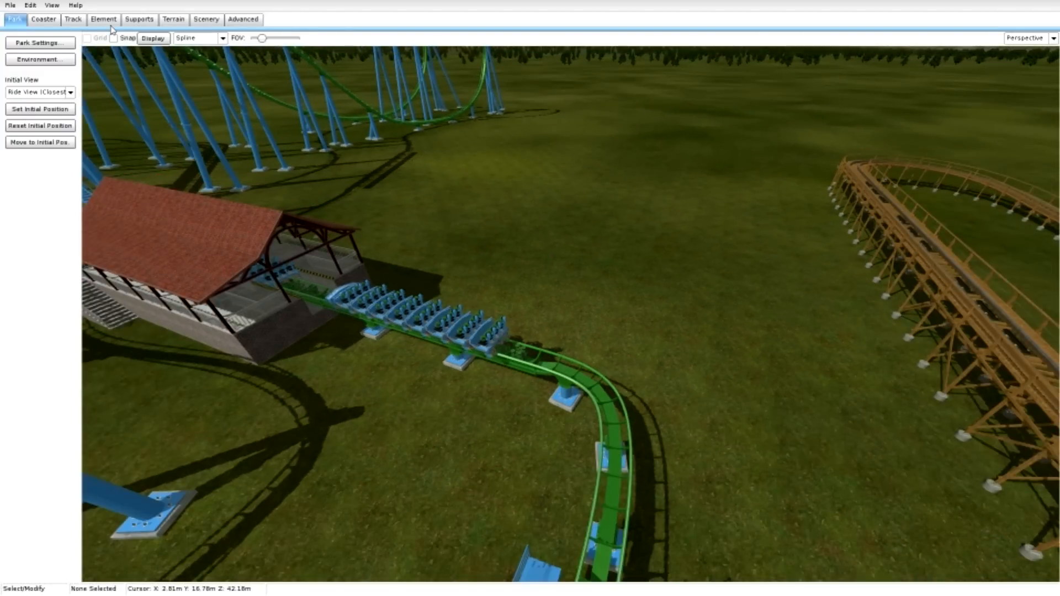
Inspect the scenery tools' object instance properties and the scene objects overview, closing each window after viewing it.
{"action": "left_click", "coordinate": [205, 19]}
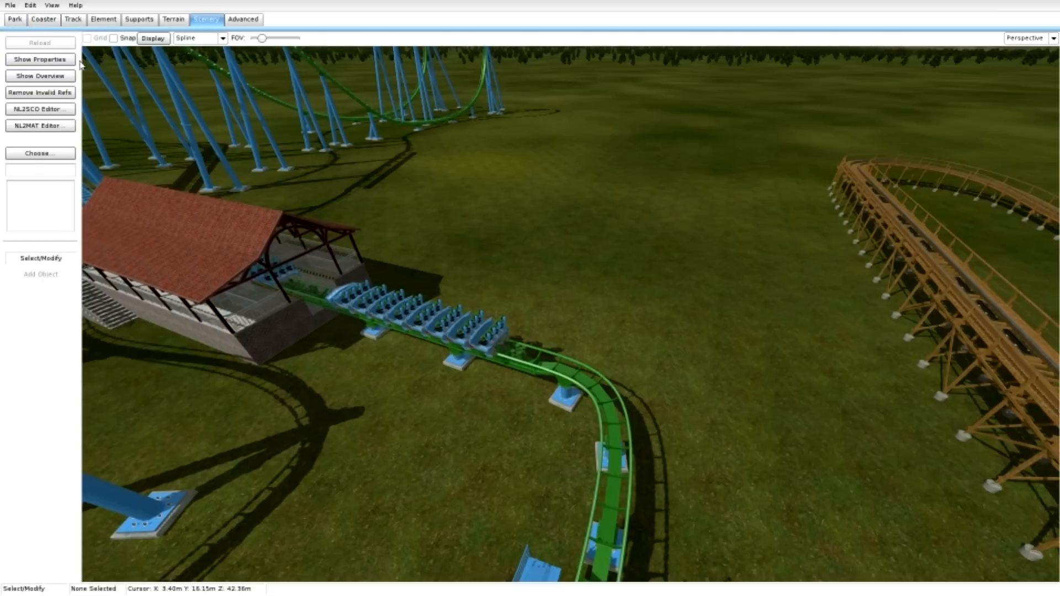
{"action": "left_click", "coordinate": [53, 60]}
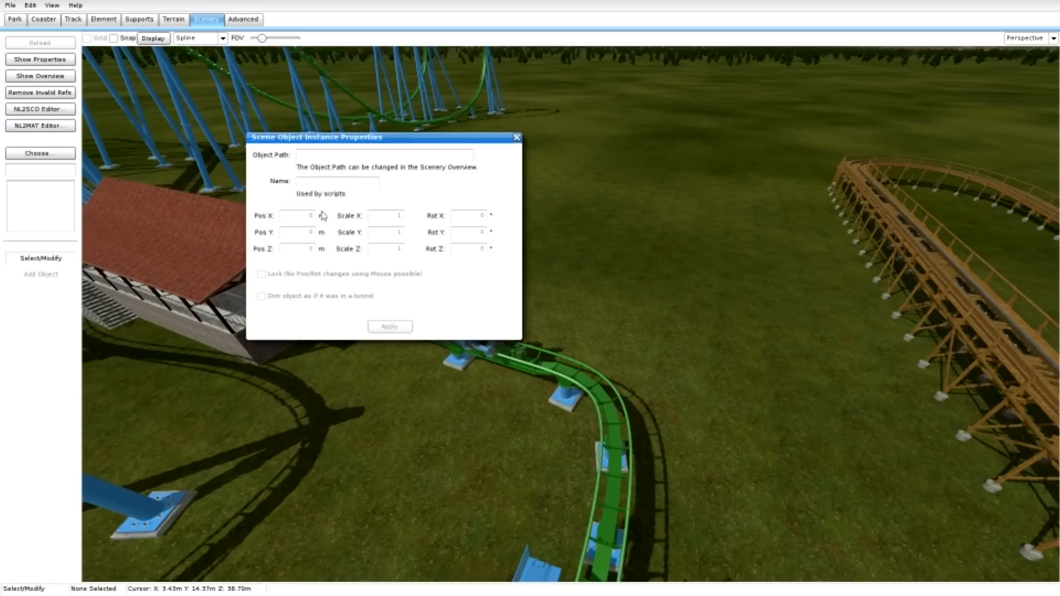
{"action": "left_click", "coordinate": [518, 138]}
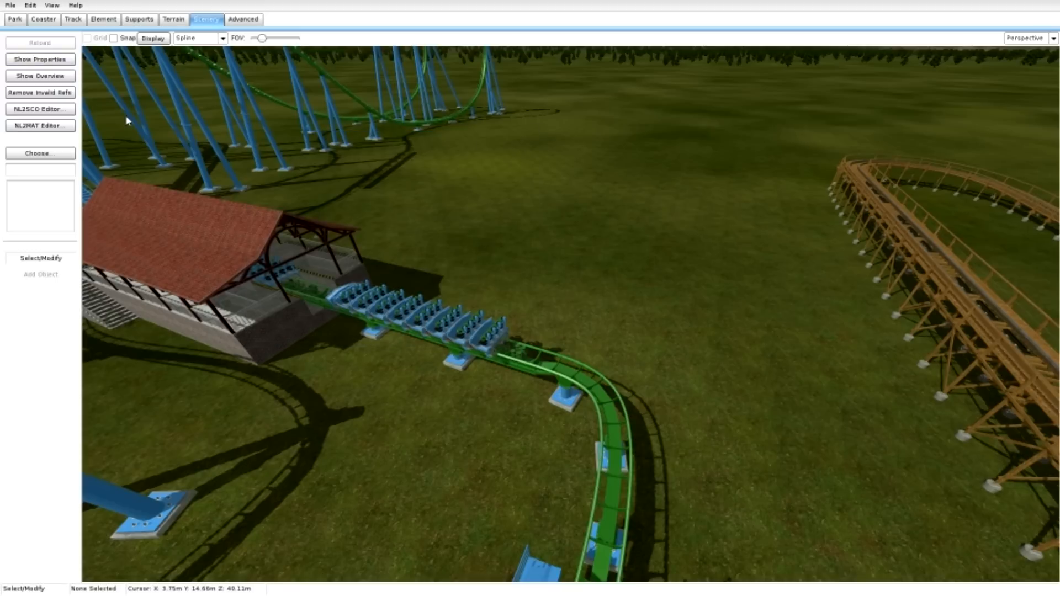
{"action": "left_click", "coordinate": [55, 77]}
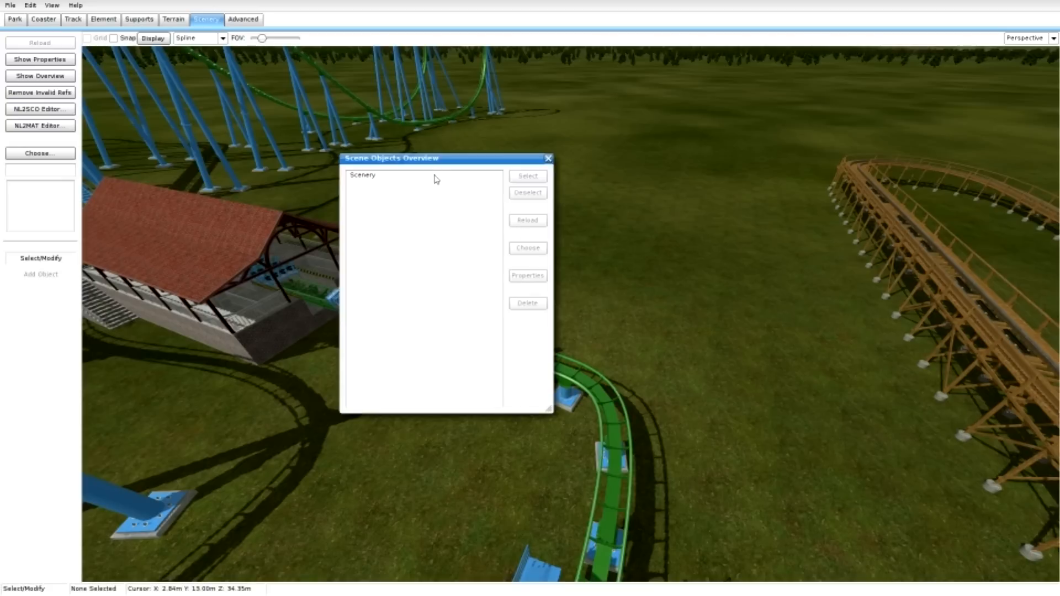
{"action": "left_click", "coordinate": [548, 158]}
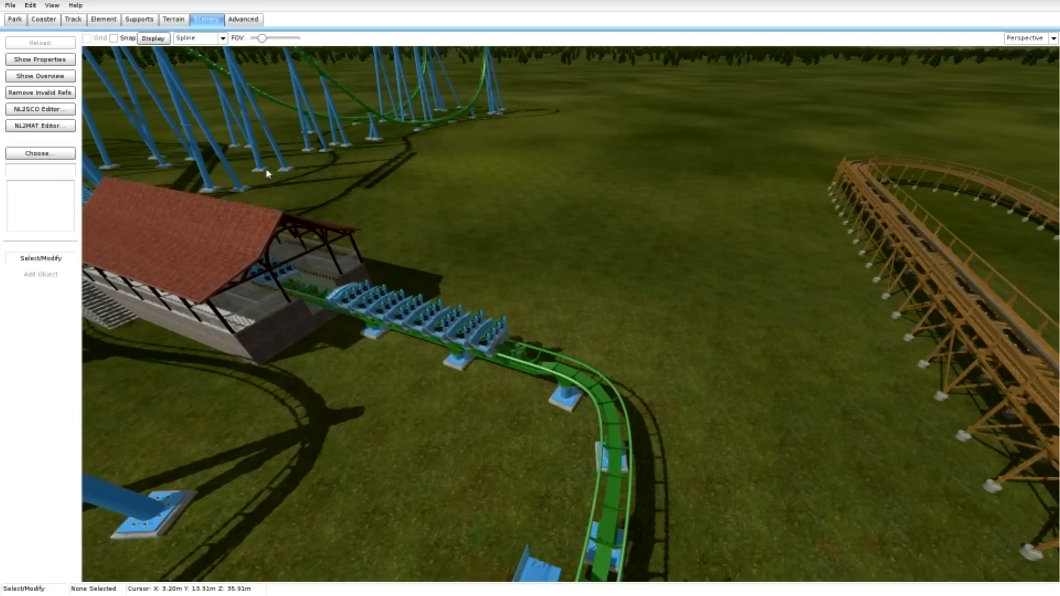
View the NL2SCO Editor and the NL2MAT Editor, closing each without creating or opening a file.
{"action": "right_click_drag", "start_coordinate": [750, 480], "coordinate": [808, 523]}
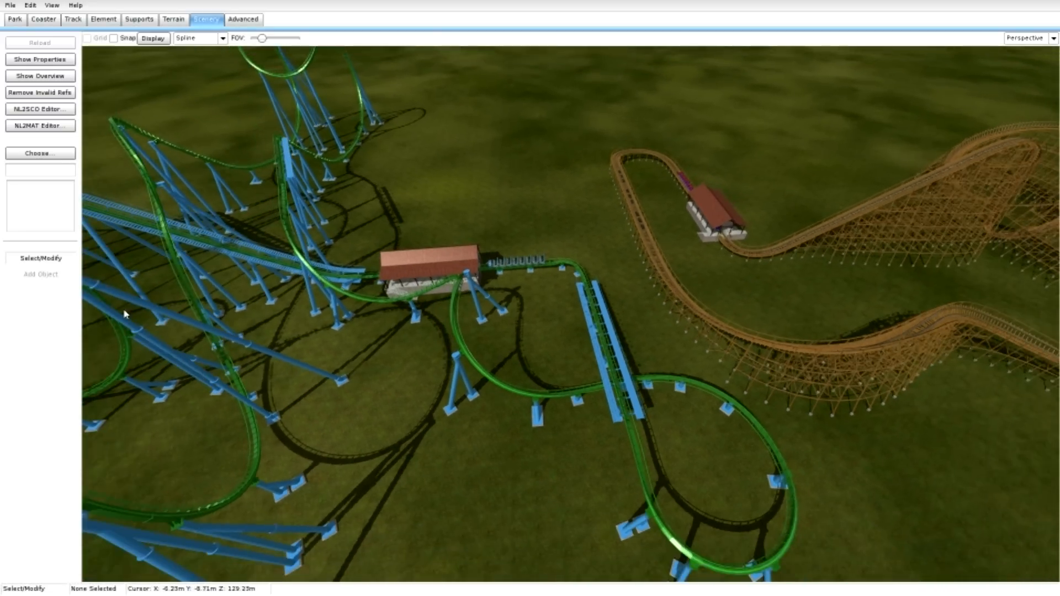
{"action": "left_click", "coordinate": [51, 109]}
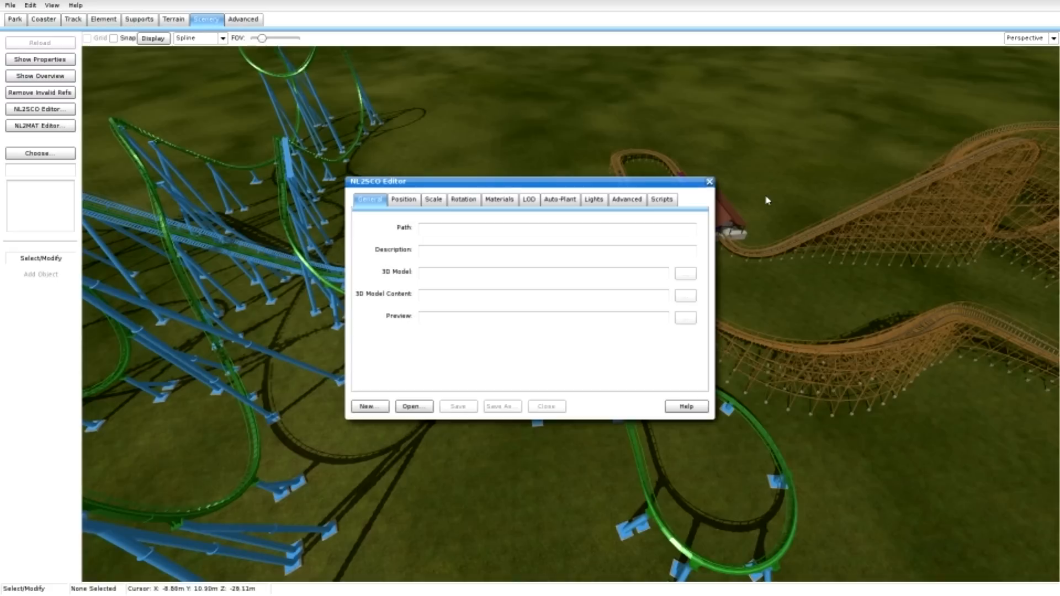
{"action": "left_click", "coordinate": [708, 182]}
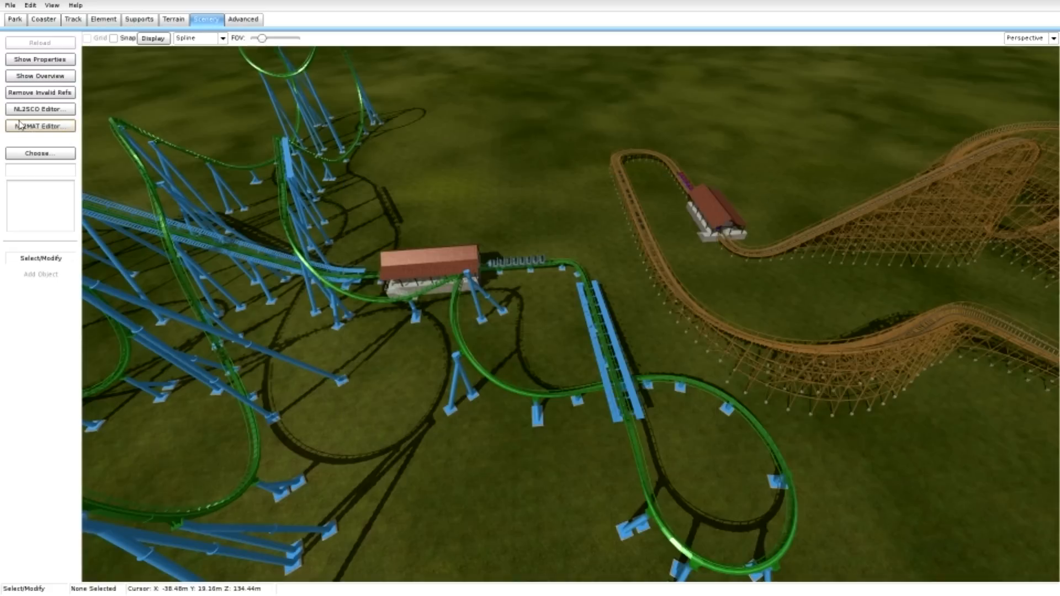
{"action": "left_click", "coordinate": [39, 126]}
{"action": "left_click", "coordinate": [744, 173]}
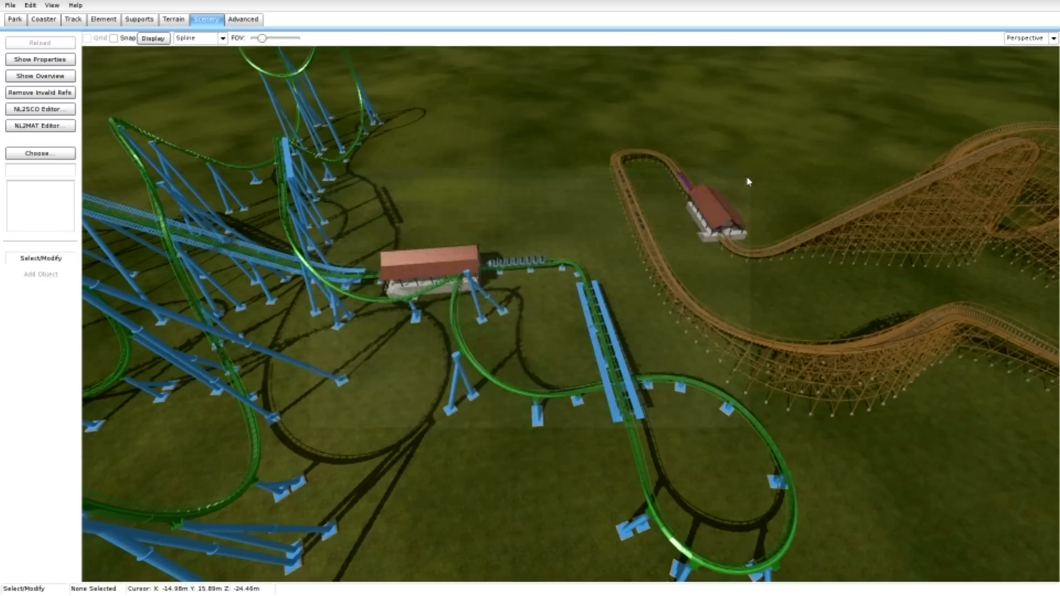
Choose tree7 from the library's Trees & Plants, 3D Trees group as the current scene object.
{"action": "left_click", "coordinate": [44, 156]}
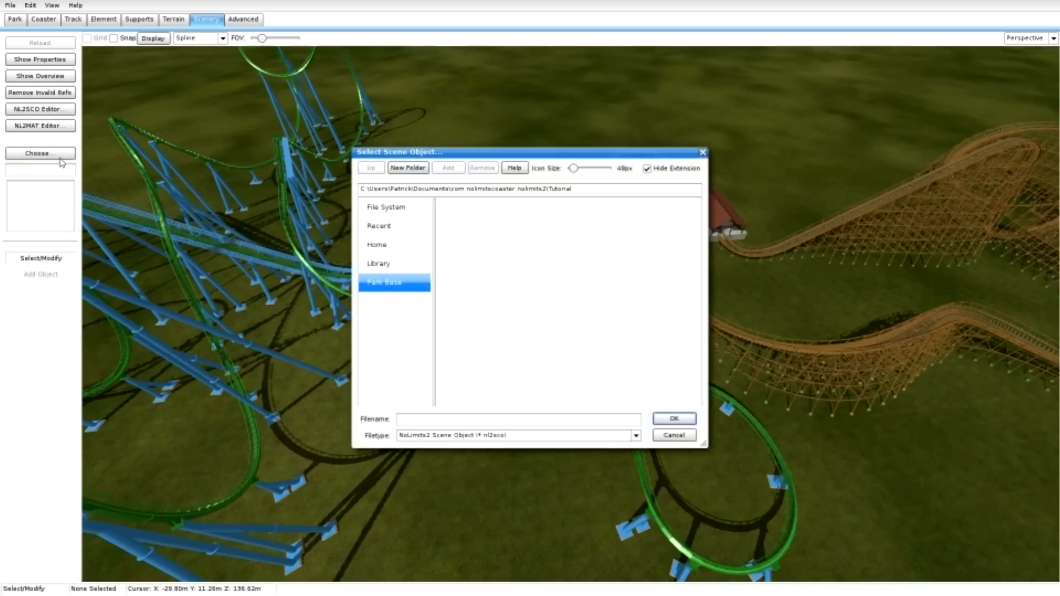
{"action": "left_click", "coordinate": [378, 264]}
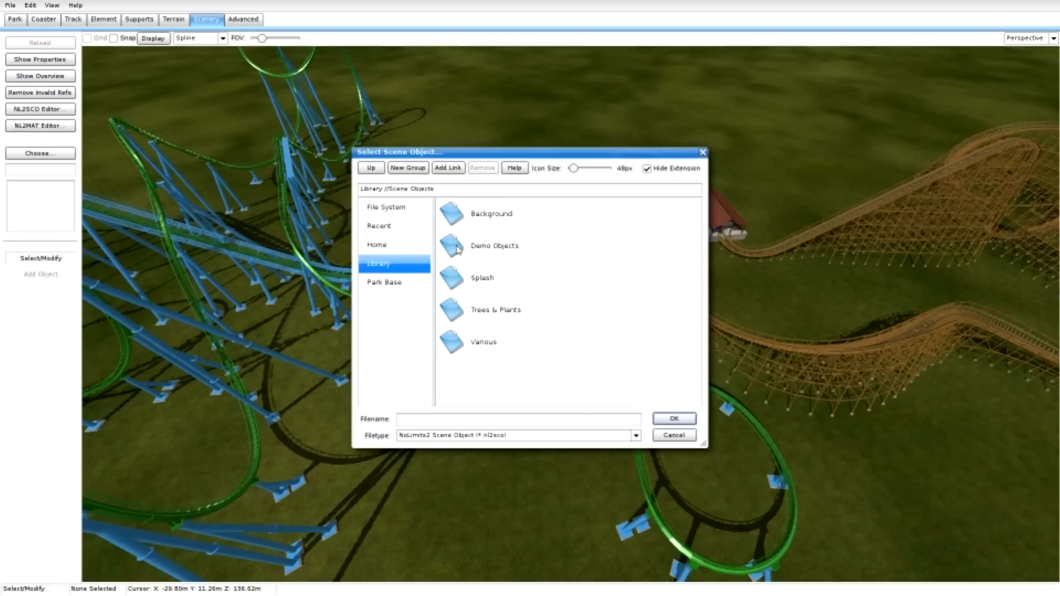
{"action": "double_click", "coordinate": [463, 309]}
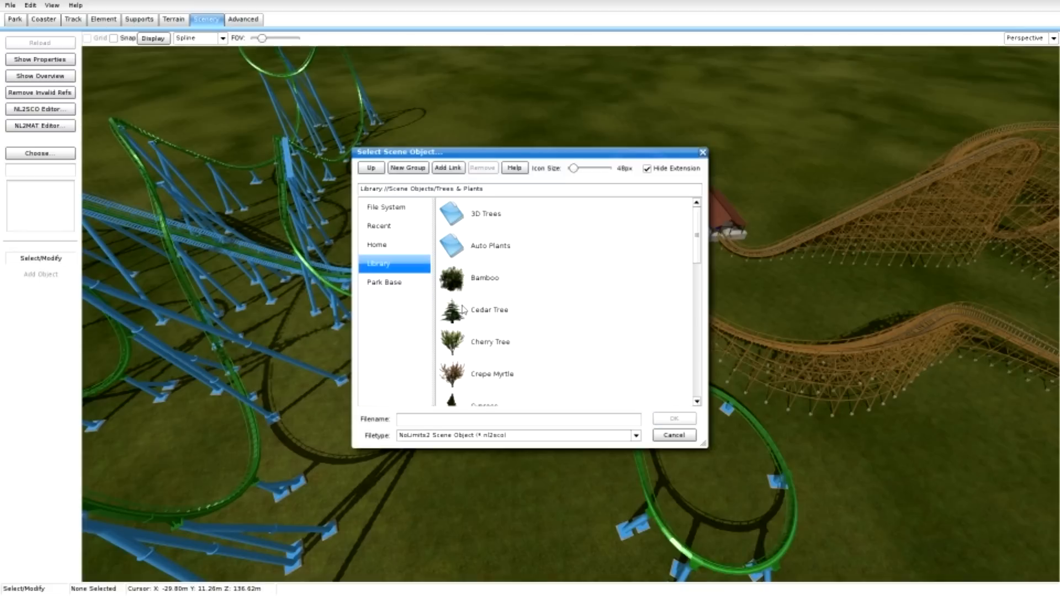
{"action": "double_click", "coordinate": [474, 224]}
{"action": "scroll", "coordinate": [475, 223], "scroll_direction": "down", "scroll_amount": 10}
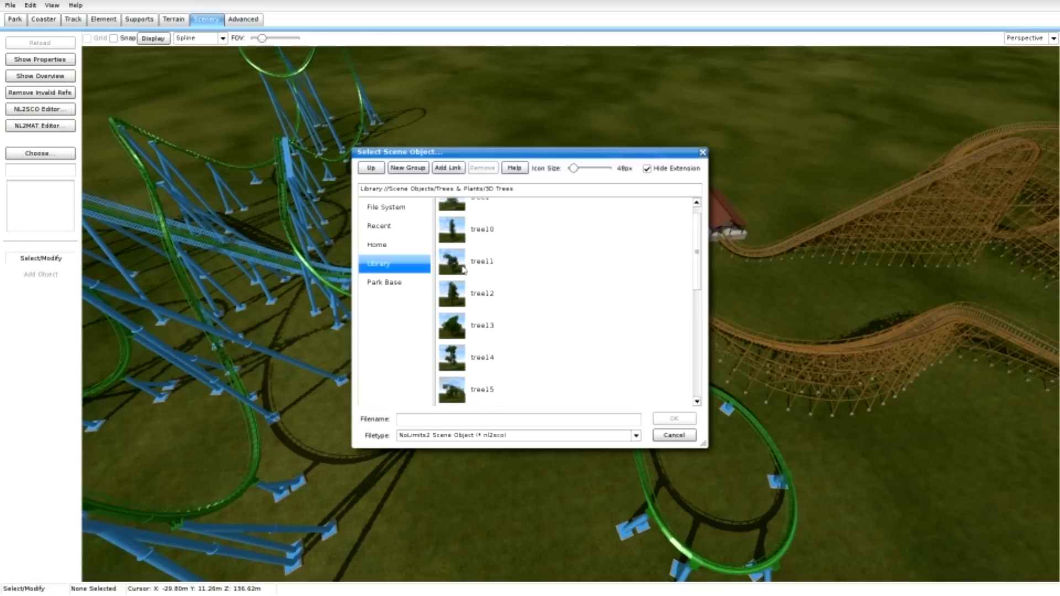
{"action": "scroll", "coordinate": [464, 273], "scroll_direction": "down", "scroll_amount": 1}
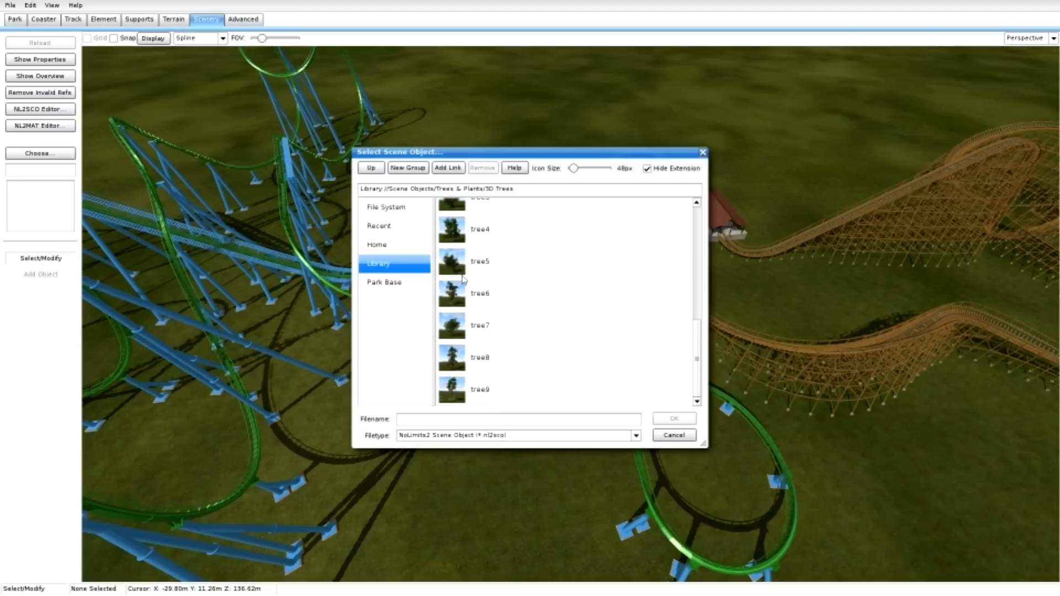
{"action": "scroll", "coordinate": [464, 279], "scroll_direction": "up", "scroll_amount": 1}
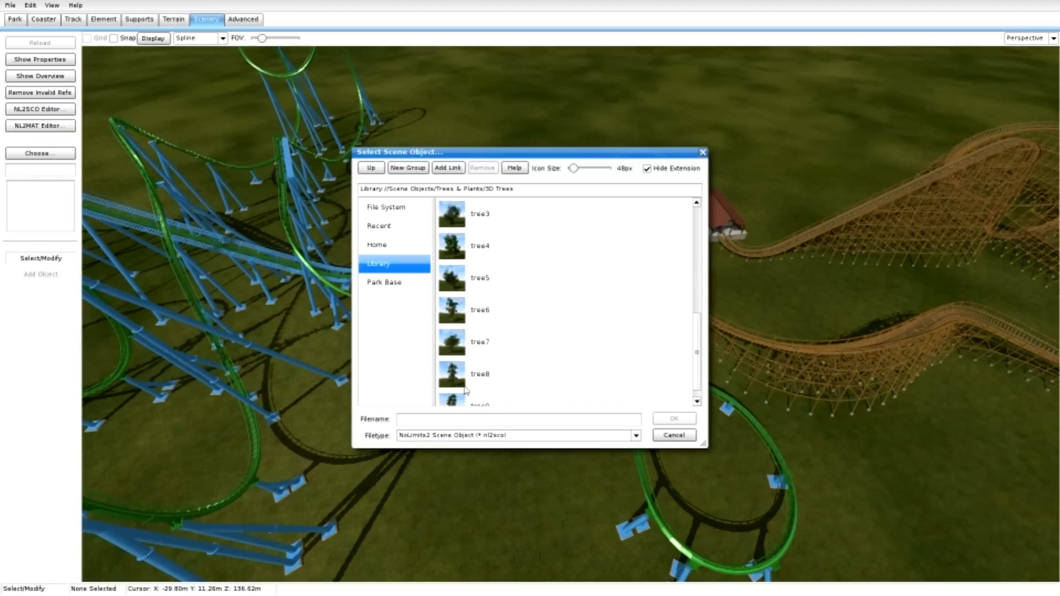
{"action": "left_click", "coordinate": [467, 348]}
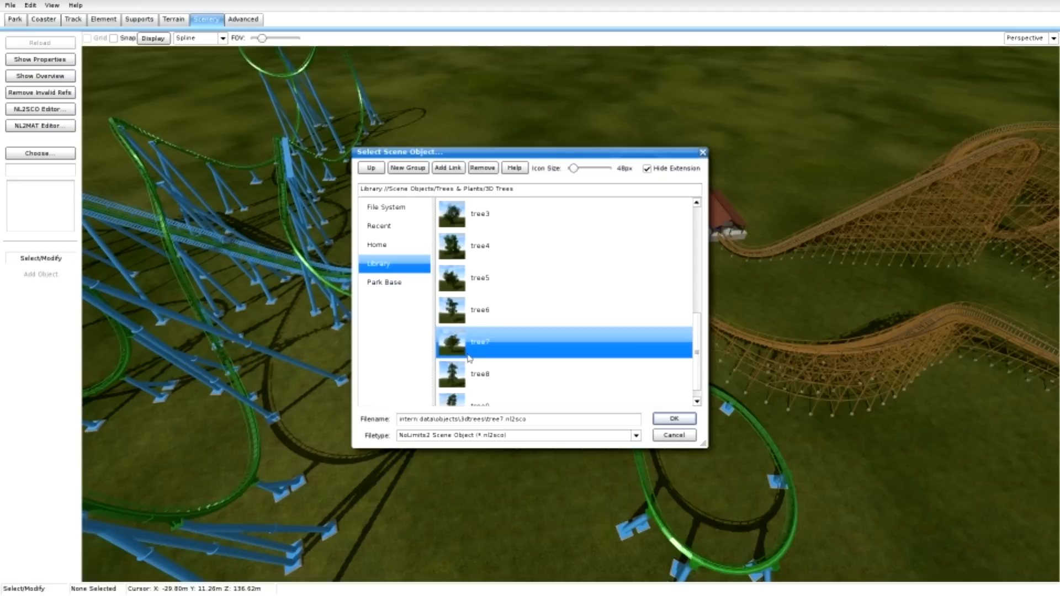
{"action": "scroll", "coordinate": [468, 358], "scroll_direction": "up", "scroll_amount": 3}
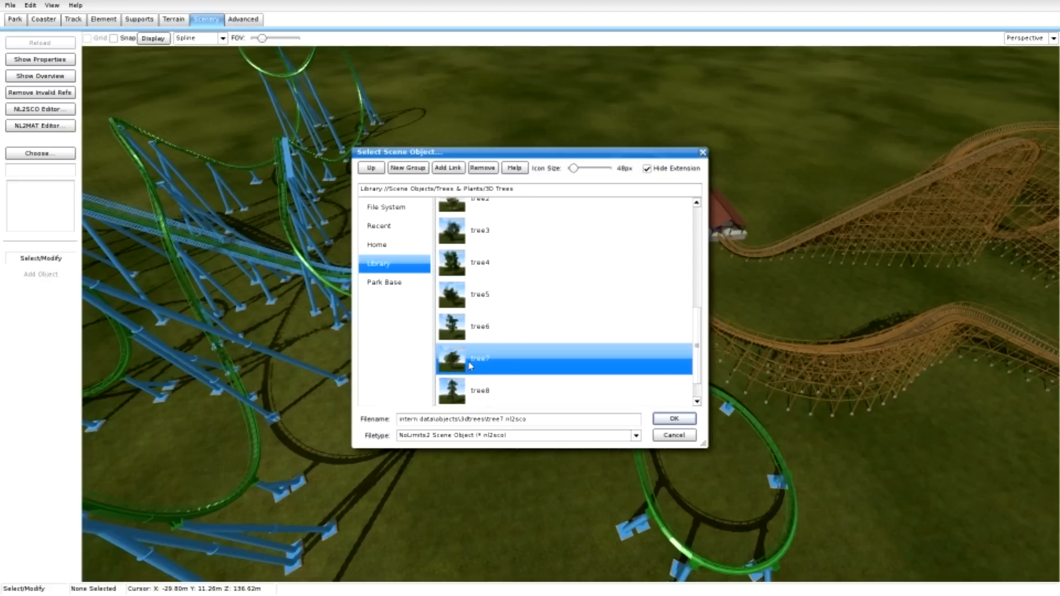
{"action": "left_click", "coordinate": [672, 419]}
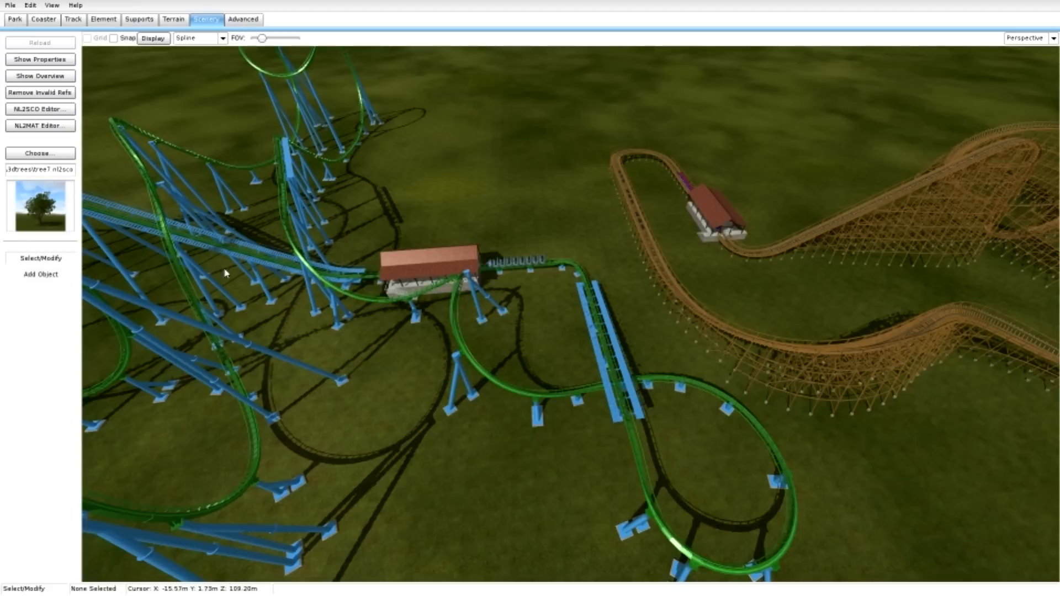
Plant a cluster of tree7 objects on the ground among the supports inside the green coaster's large turn.
{"action": "left_click", "coordinate": [49, 276]}
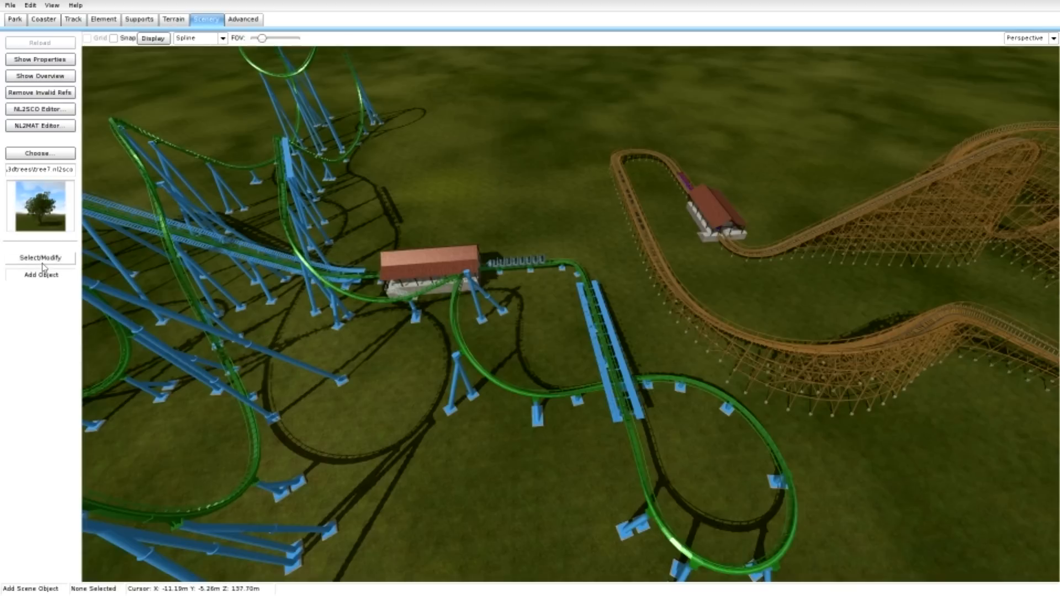
{"action": "left_click", "coordinate": [43, 263]}
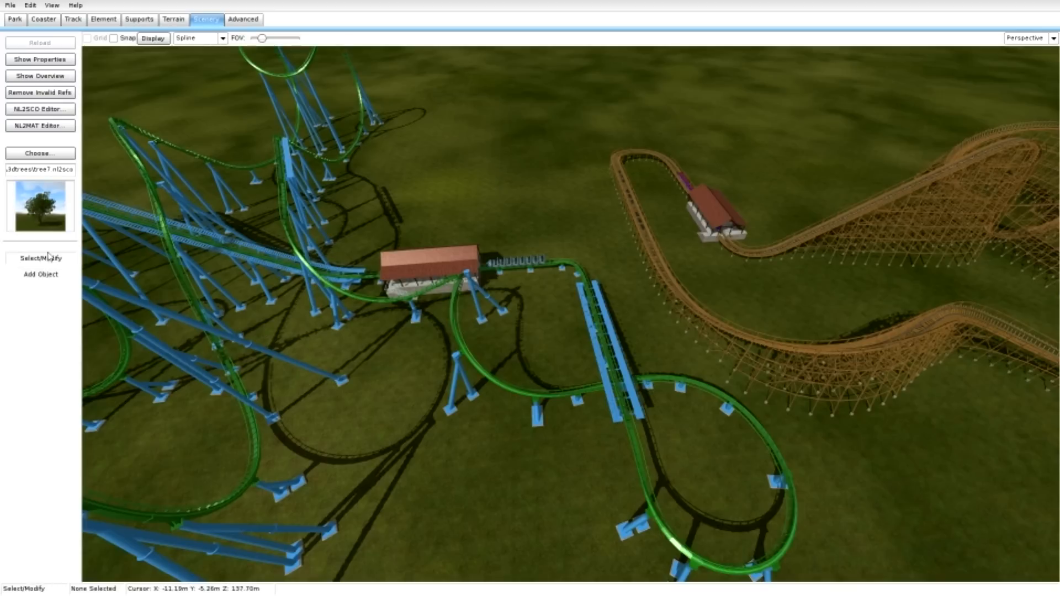
{"action": "left_click", "coordinate": [52, 280]}
{"action": "right_click_drag", "start_coordinate": [92, 298], "coordinate": [235, 310]}
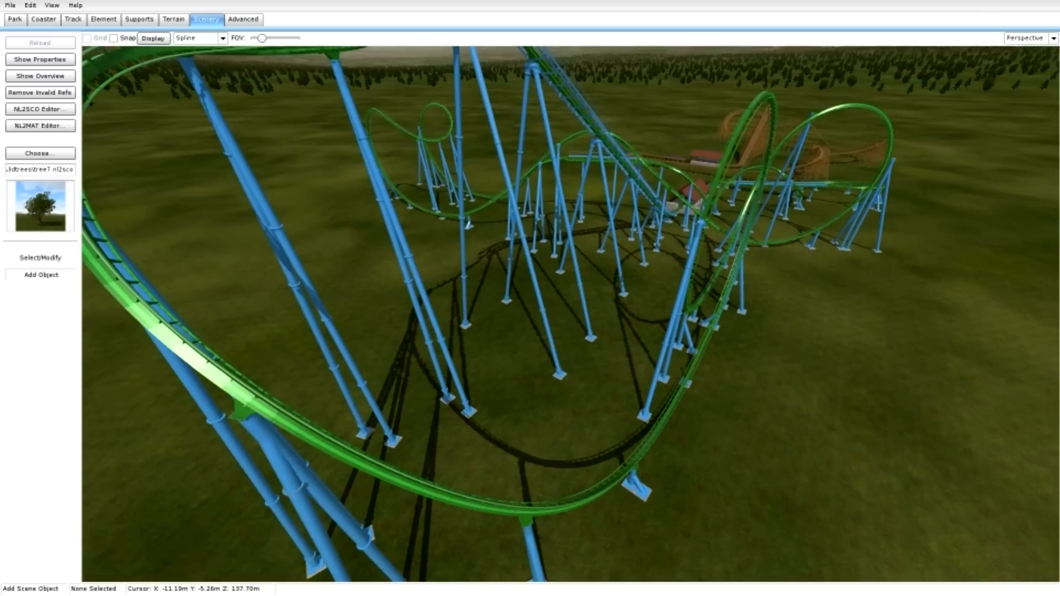
{"action": "left_click", "coordinate": [523, 311]}
{"action": "left_click", "coordinate": [486, 337]}
{"action": "left_click", "coordinate": [497, 362]}
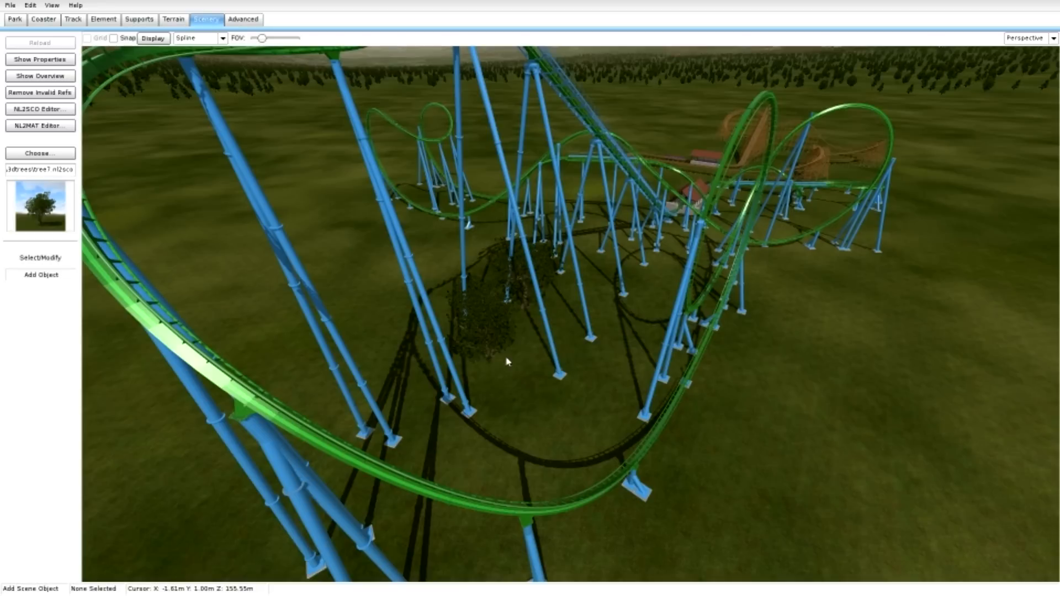
{"action": "left_click", "coordinate": [574, 343]}
{"action": "left_click", "coordinate": [605, 295]}
{"action": "left_click", "coordinate": [646, 282]}
{"action": "left_click", "coordinate": [657, 282]}
{"action": "left_click", "coordinate": [632, 314]}
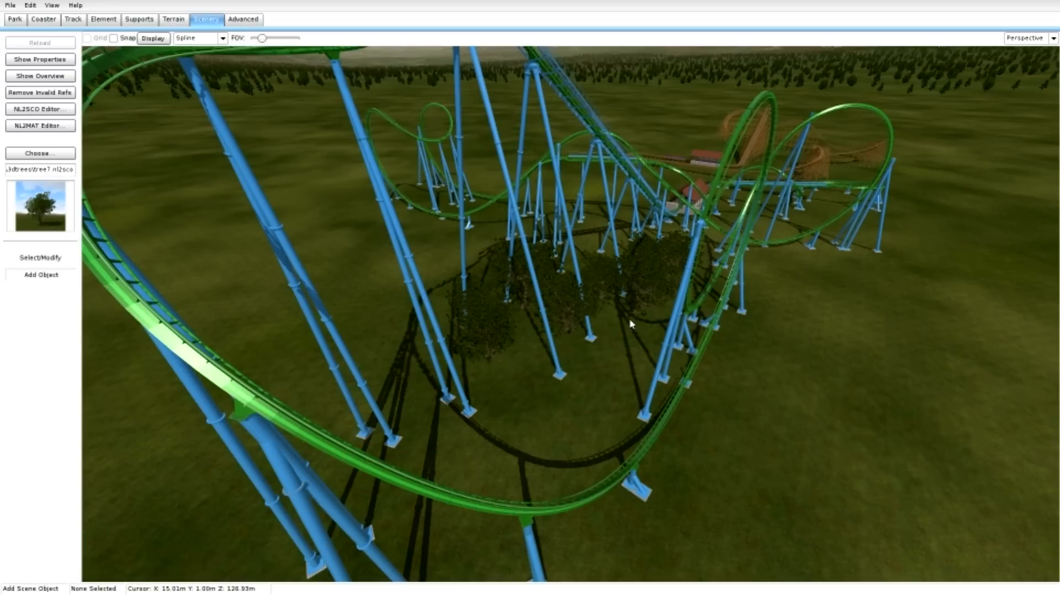
{"action": "left_click", "coordinate": [609, 344]}
{"action": "left_click", "coordinate": [534, 371]}
{"action": "left_click", "coordinate": [490, 414]}
{"action": "left_click", "coordinate": [488, 420]}
{"action": "left_click", "coordinate": [587, 385]}
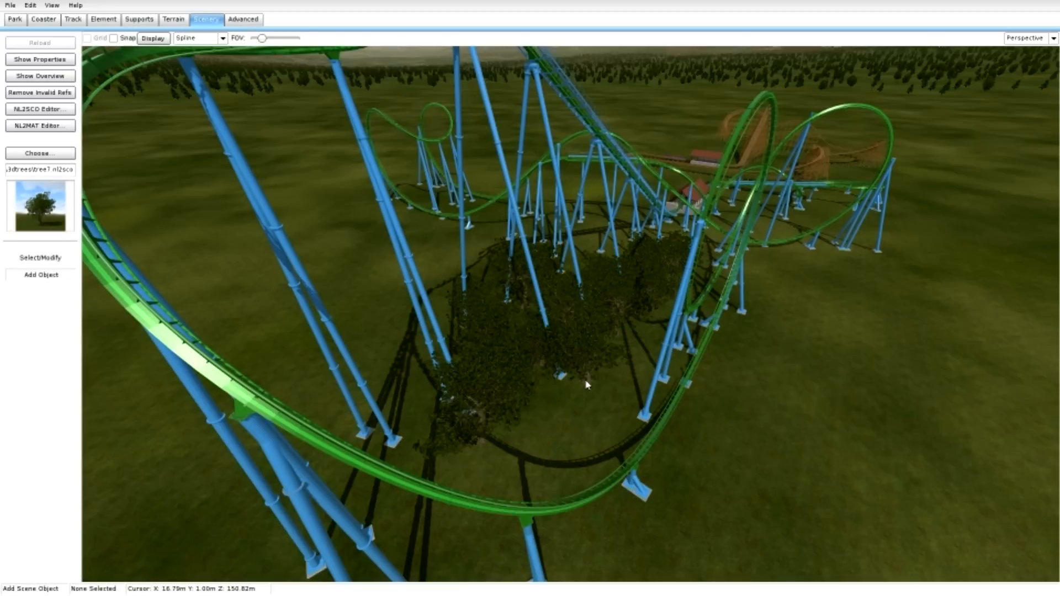
Extend the tree7 planting past the tall supports to the open ground outside the green coaster's large turn.
{"action": "scroll", "coordinate": [584, 394], "scroll_direction": "down", "scroll_amount": 8}
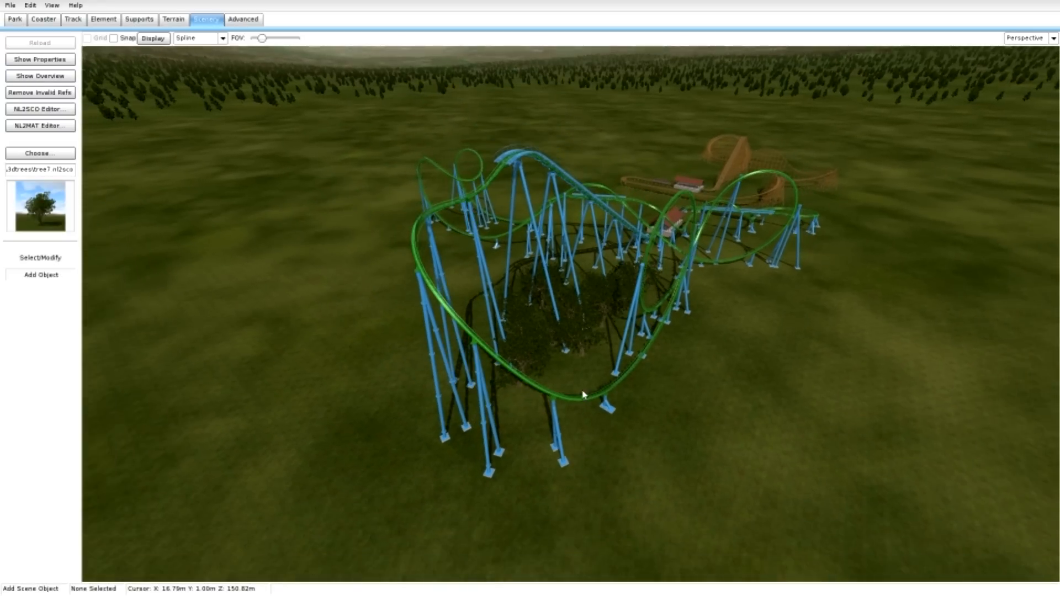
{"action": "left_click", "coordinate": [469, 332]}
{"action": "left_click", "coordinate": [519, 291]}
{"action": "left_click", "coordinate": [491, 289]}
{"action": "left_click", "coordinate": [433, 303]}
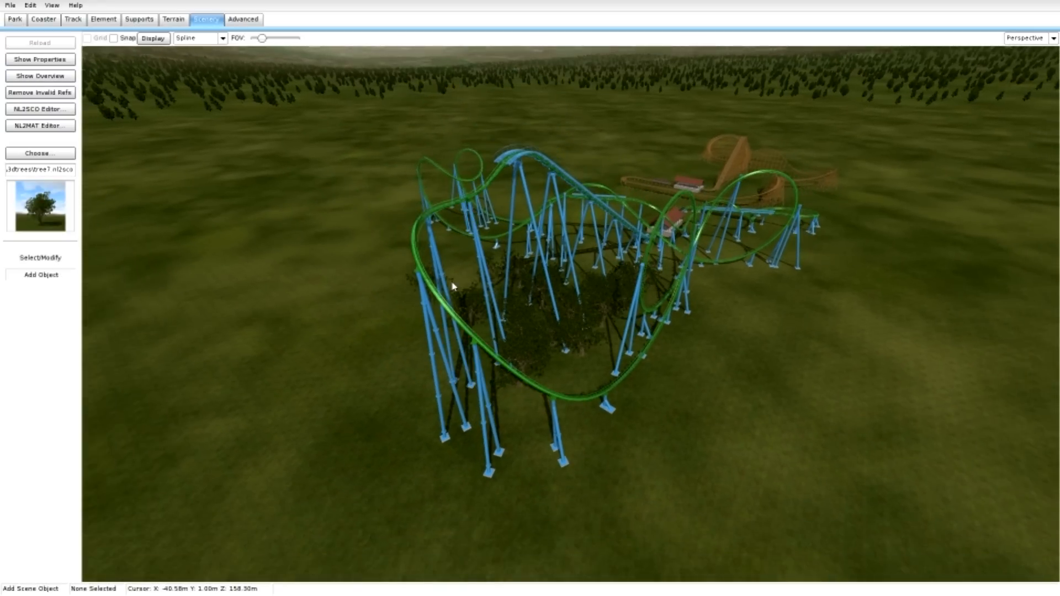
{"action": "left_click", "coordinate": [460, 284]}
{"action": "left_click", "coordinate": [392, 316]}
{"action": "left_click", "coordinate": [415, 336]}
{"action": "left_click", "coordinate": [375, 376]}
{"action": "left_click", "coordinate": [384, 402]}
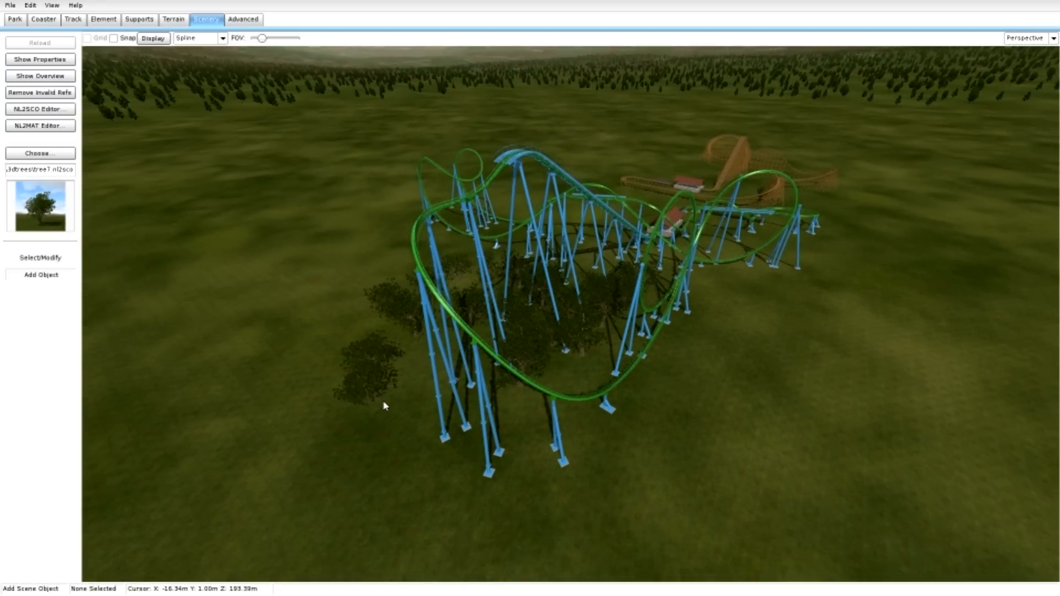
Fill the ground around the outermost support footings of the green coaster's large turn with more tree7 objects.
{"action": "left_click", "coordinate": [422, 423]}
{"action": "left_click", "coordinate": [334, 496]}
{"action": "left_click", "coordinate": [422, 363]}
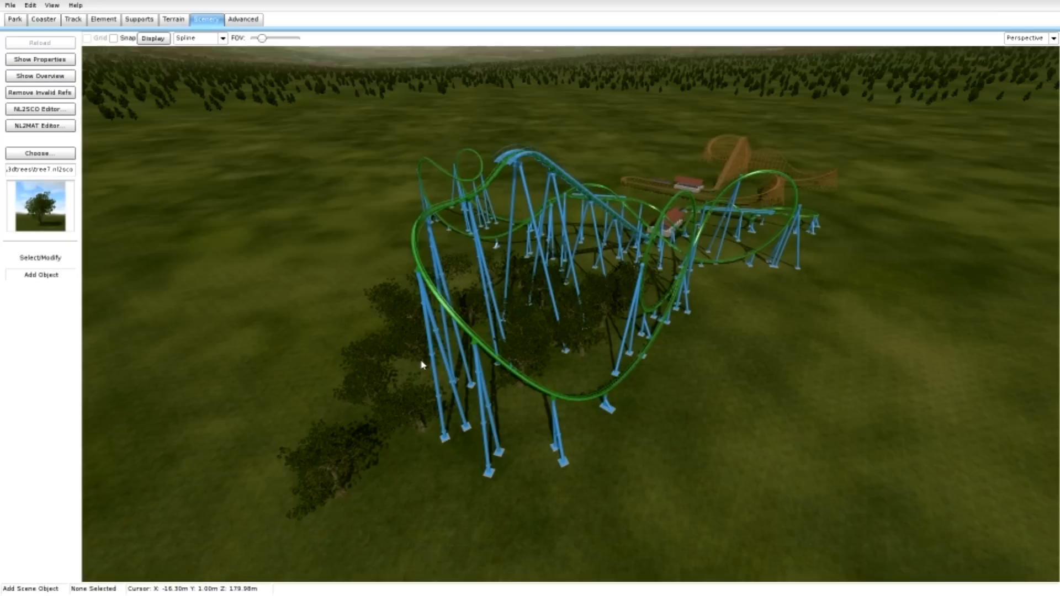
{"action": "left_click", "coordinate": [420, 455]}
{"action": "left_click", "coordinate": [465, 439]}
{"action": "left_click", "coordinate": [409, 494]}
{"action": "left_click", "coordinate": [469, 514]}
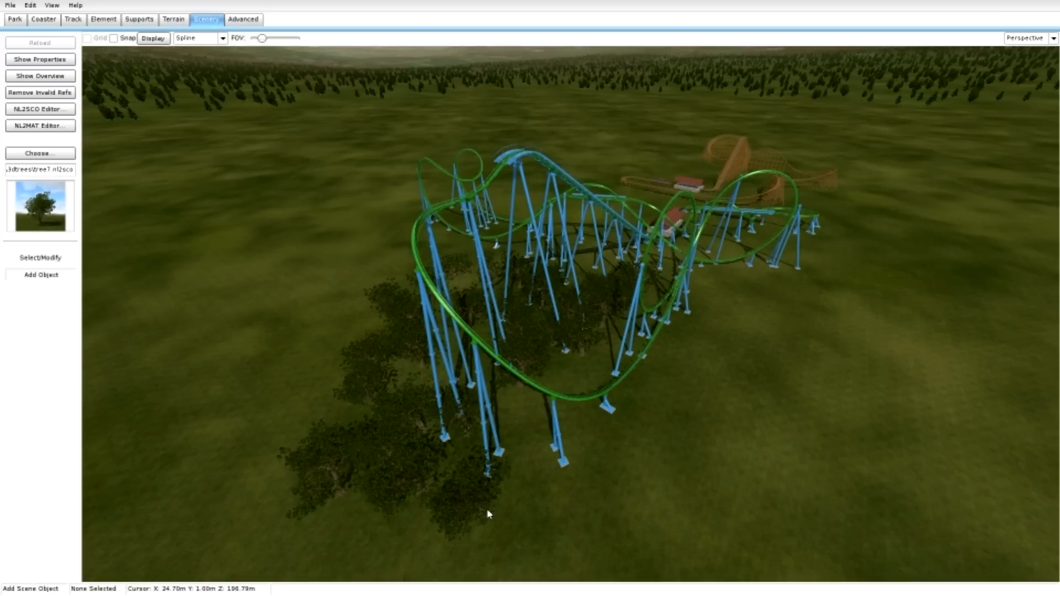
Plant a curved row of tree7 objects around the outside of the large turn, leading towards the wooden coaster.
{"action": "left_click", "coordinate": [527, 497]}
{"action": "left_click", "coordinate": [617, 489]}
{"action": "left_click", "coordinate": [684, 438]}
{"action": "left_click", "coordinate": [755, 390]}
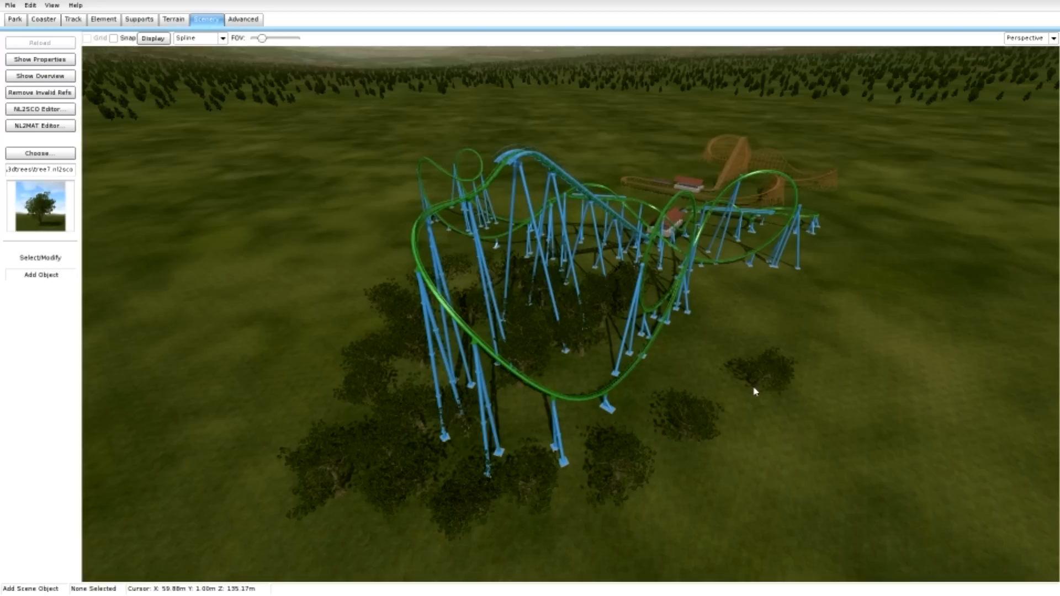
{"action": "left_click", "coordinate": [804, 331]}
{"action": "left_click", "coordinate": [850, 300]}
{"action": "left_click", "coordinate": [878, 257]}
{"action": "left_click", "coordinate": [855, 232]}
Add further tree7 objects between the outer tree row and the green track, and beside the smaller hills' supports.
{"action": "right_click_drag", "start_coordinate": [854, 232], "coordinate": [866, 272]}
{"action": "scroll", "coordinate": [878, 254], "scroll_direction": "up", "scroll_amount": 3}
{"action": "left_click", "coordinate": [771, 310]}
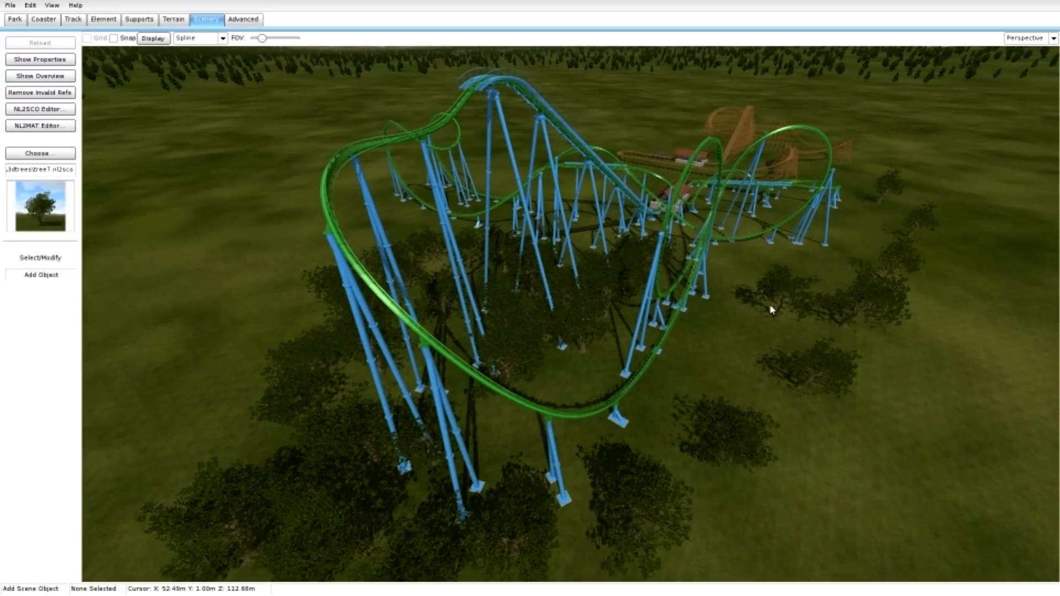
{"action": "left_click", "coordinate": [787, 250]}
{"action": "mouse_move", "coordinate": [788, 250]}
{"action": "right_mouse_down"}
{"action": "mouse_move", "coordinate": [823, 251]}
{"action": "mouse_move", "coordinate": [773, 240]}
{"action": "right_mouse_up"}
{"action": "left_click", "coordinate": [655, 317]}
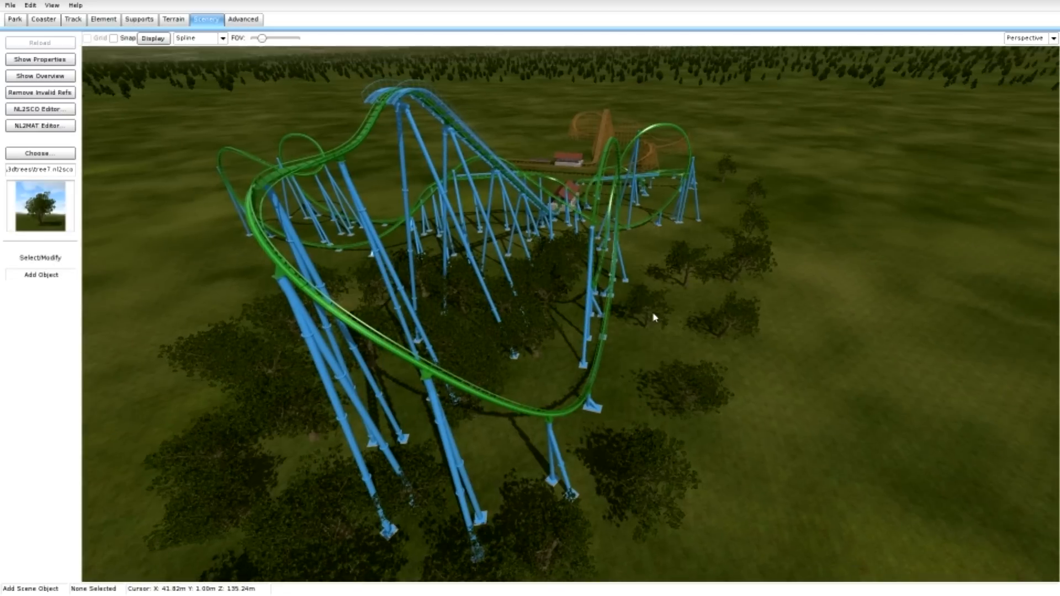
{"action": "left_click", "coordinate": [689, 238]}
{"action": "mouse_move", "coordinate": [689, 238]}
{"action": "right_mouse_down"}
{"action": "mouse_move", "coordinate": [718, 241]}
{"action": "mouse_move", "coordinate": [773, 282]}
{"action": "mouse_move", "coordinate": [784, 343]}
{"action": "mouse_move", "coordinate": [678, 239]}
{"action": "right_mouse_up"}
{"action": "left_click", "coordinate": [546, 302]}
{"action": "left_click", "coordinate": [475, 345]}
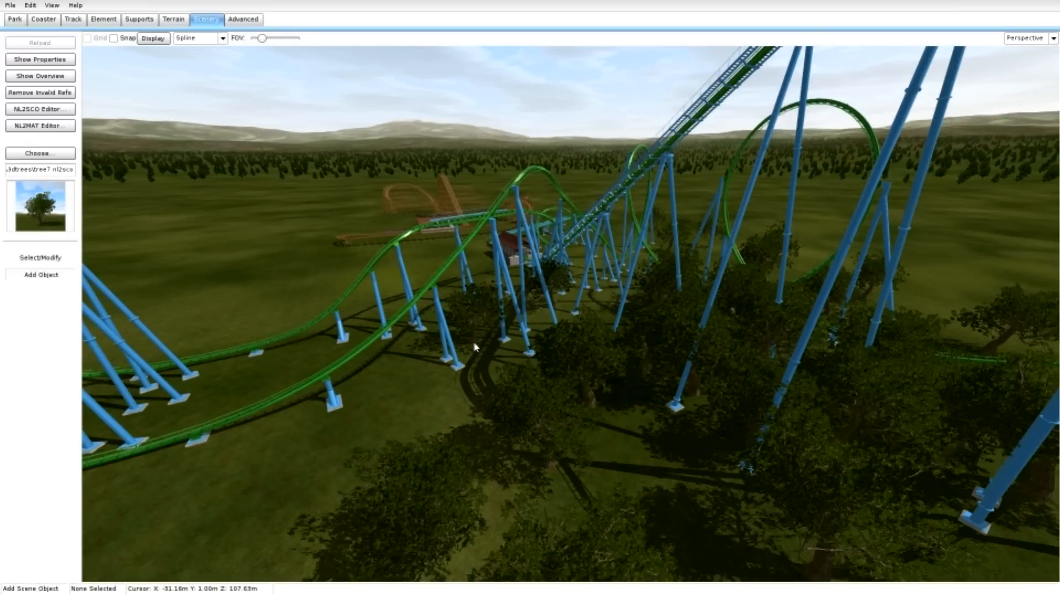
Continue the tree7 planting alongside the low green track between the large turn and the double-loop turn's supports.
{"action": "left_click", "coordinate": [490, 372]}
{"action": "left_click", "coordinate": [393, 415]}
{"action": "mouse_move", "coordinate": [393, 415]}
{"action": "right_mouse_down"}
{"action": "mouse_move", "coordinate": [525, 428]}
{"action": "mouse_move", "coordinate": [402, 421]}
{"action": "right_mouse_up"}
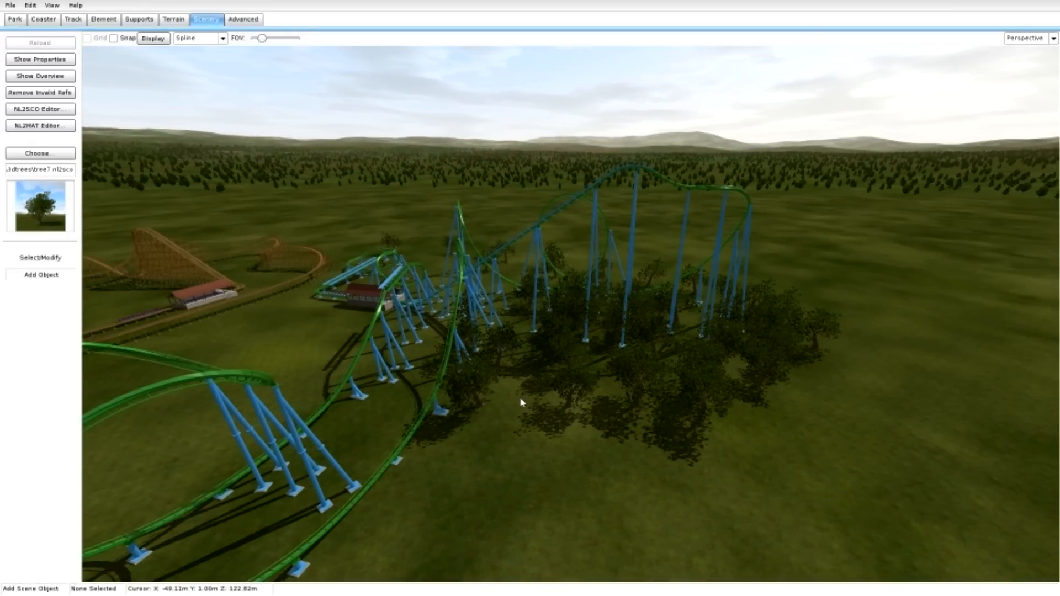
{"action": "left_click", "coordinate": [548, 426]}
{"action": "right_click_drag", "start_coordinate": [549, 427], "coordinate": [718, 475]}
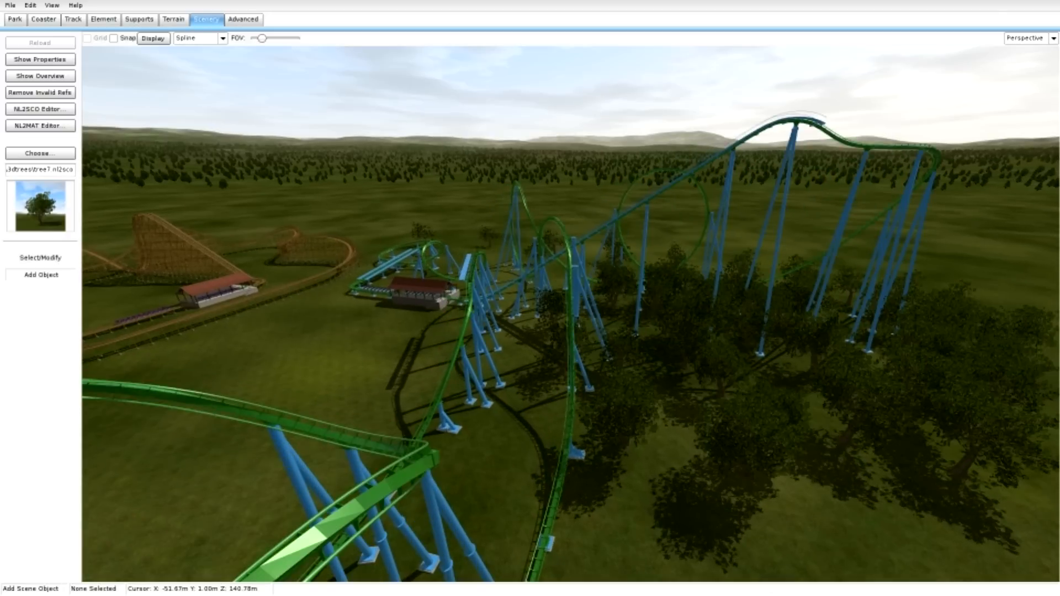
{"action": "left_click", "coordinate": [511, 435]}
{"action": "right_click_drag", "start_coordinate": [510, 435], "coordinate": [652, 442]}
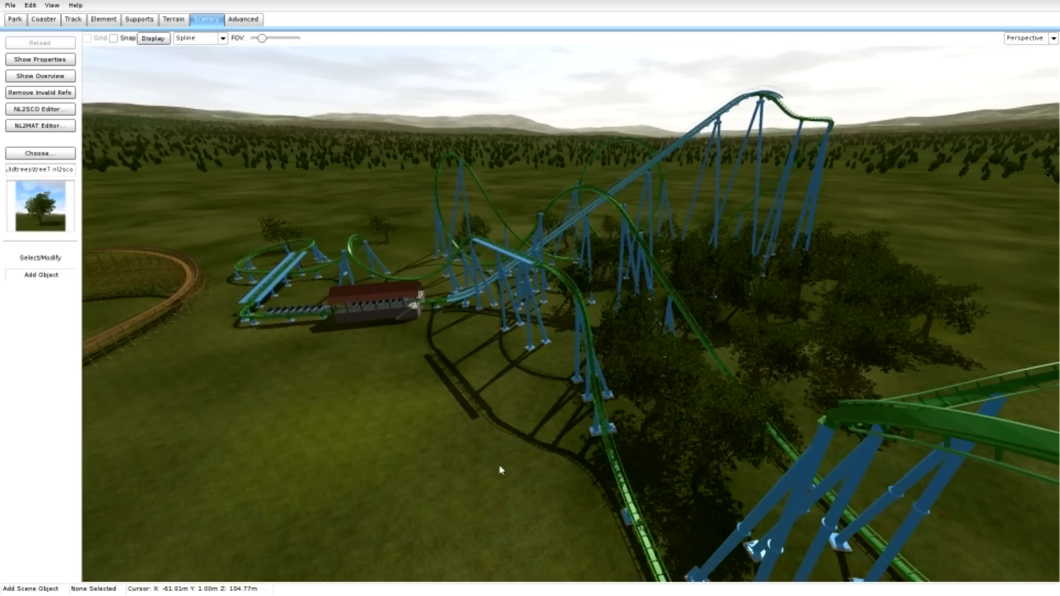
Fill the open ground between the green coaster's station and the descending track with tree7 objects.
{"action": "left_click", "coordinate": [440, 326]}
{"action": "left_click", "coordinate": [486, 363]}
{"action": "left_click", "coordinate": [514, 385]}
{"action": "left_click", "coordinate": [482, 464]}
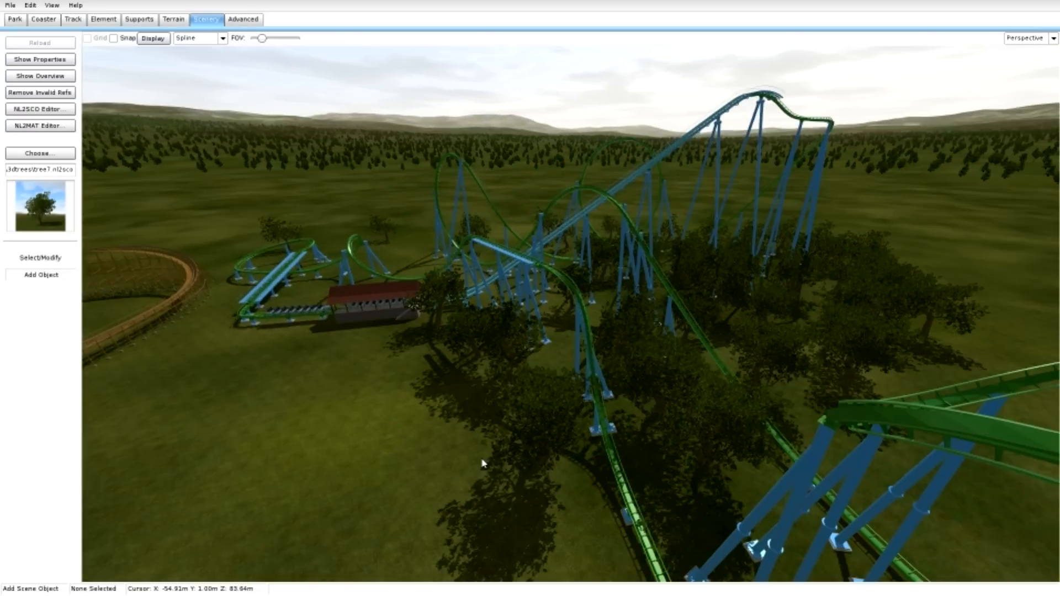
{"action": "left_click", "coordinate": [408, 426]}
{"action": "left_click", "coordinate": [424, 457]}
{"action": "right_click_drag", "start_coordinate": [424, 457], "coordinate": [542, 410]}
{"action": "left_click", "coordinate": [486, 410]}
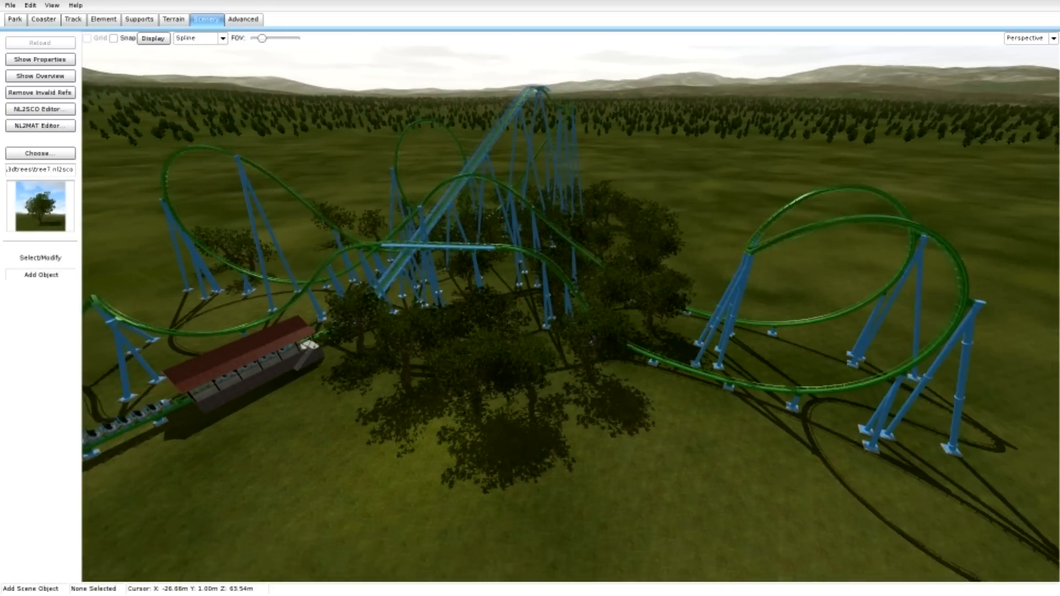
Switch the scene object to tree4 from the 3D Trees library and plant it beside the green coaster's station.
{"action": "key", "text": "s"}
{"action": "key", "text": "a"}
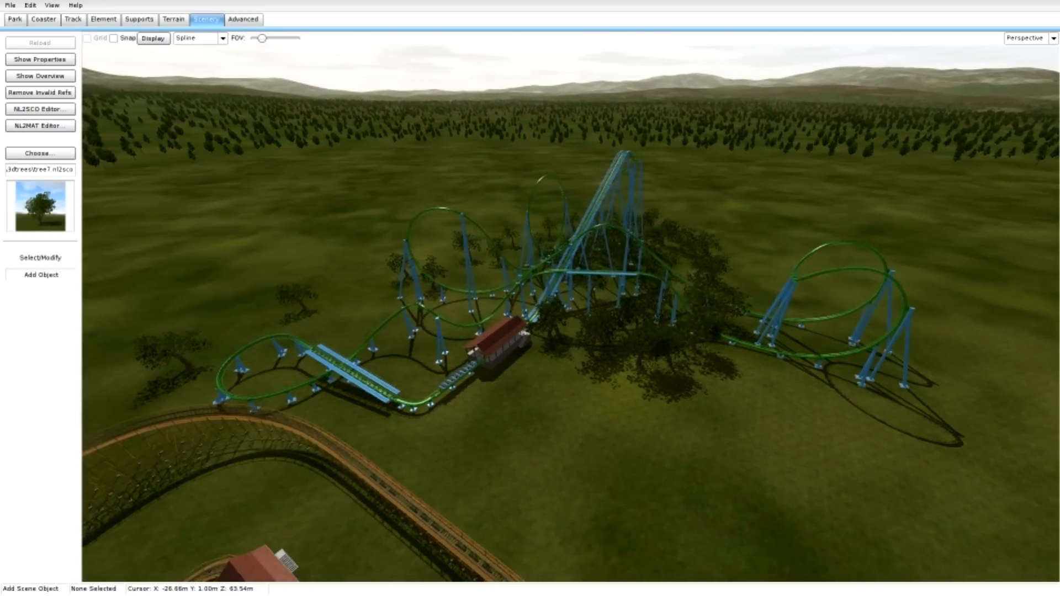
{"action": "key", "text": "w"}
{"action": "right_click_drag", "start_coordinate": [541, 409], "coordinate": [574, 393]}
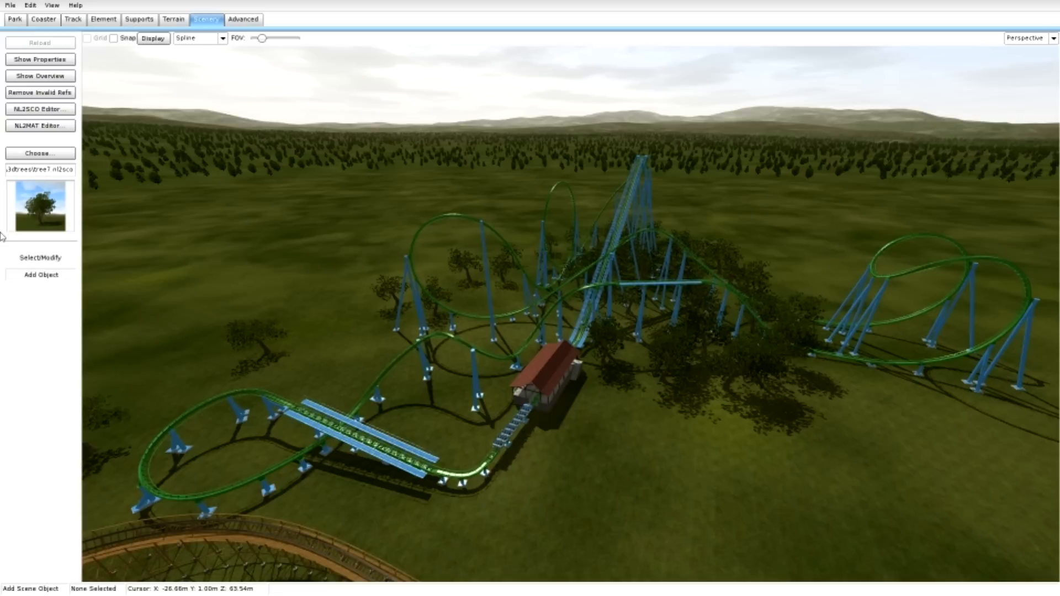
{"action": "left_click", "coordinate": [58, 155]}
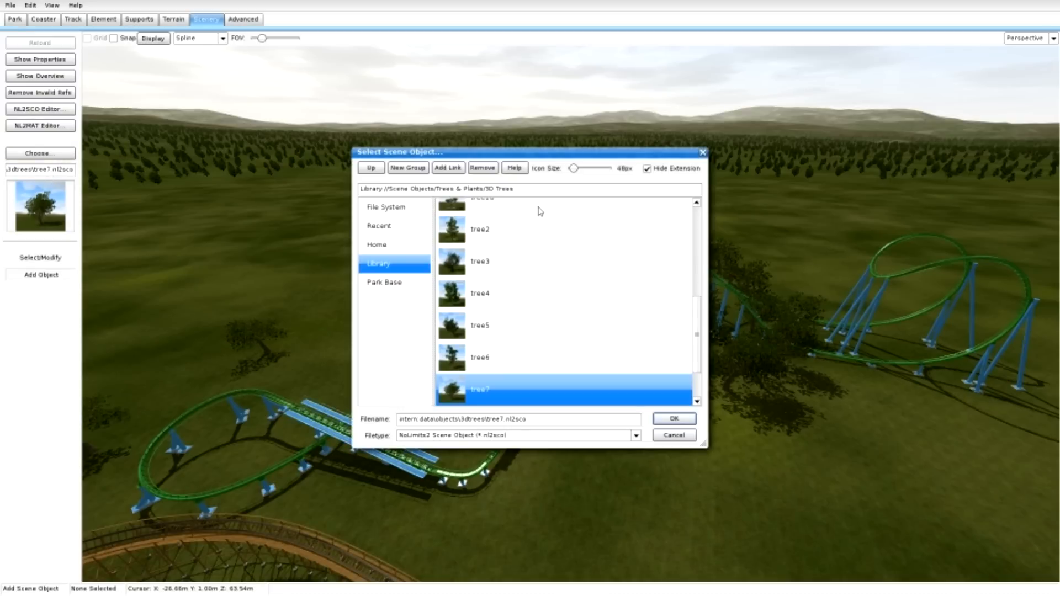
{"action": "left_click", "coordinate": [480, 293]}
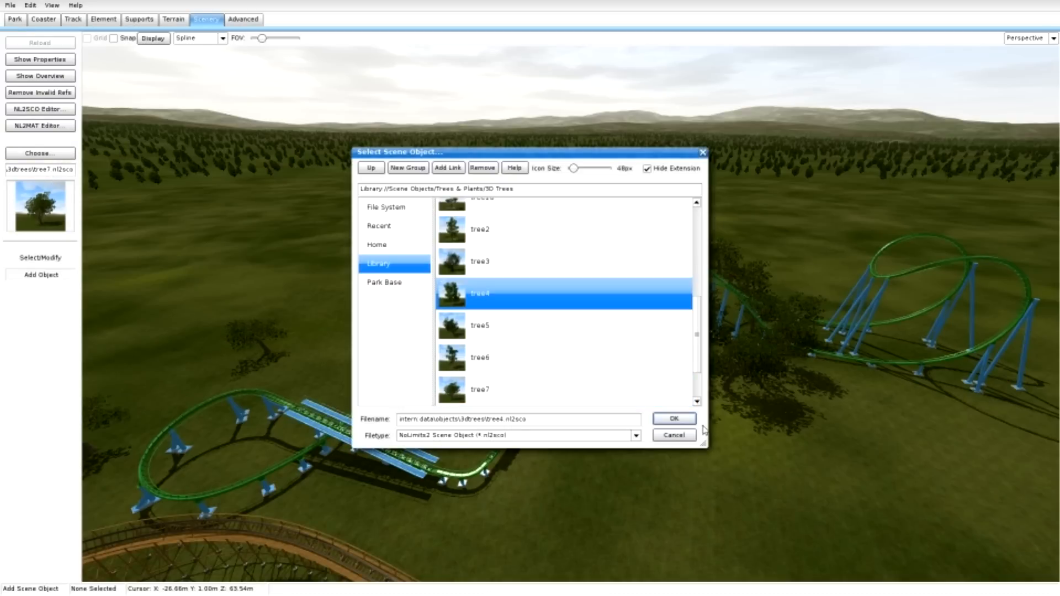
{"action": "left_click", "coordinate": [666, 420]}
{"action": "left_click", "coordinate": [634, 372]}
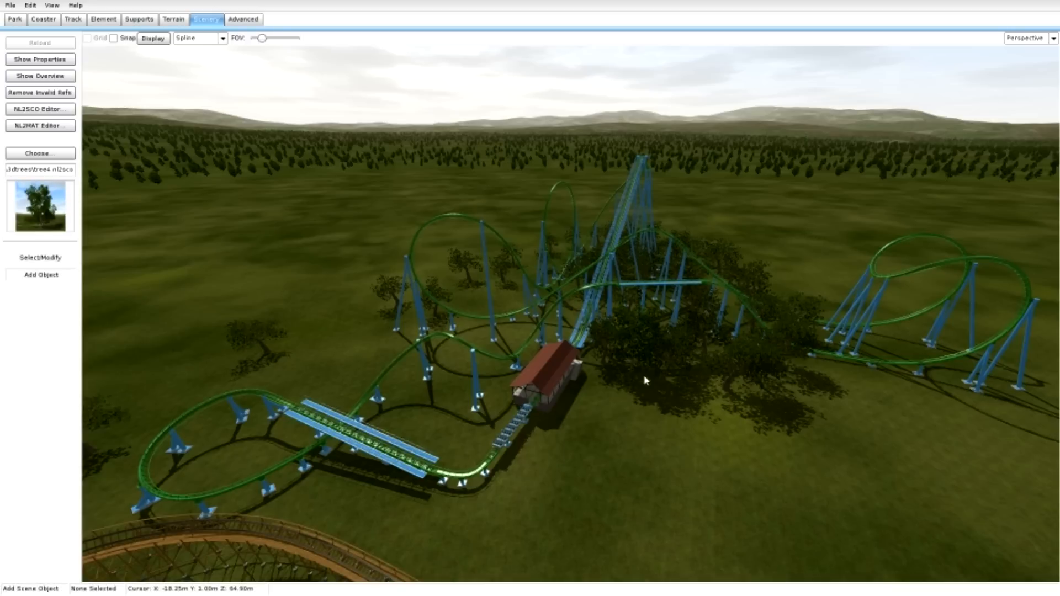
{"action": "left_click", "coordinate": [704, 381]}
Mix tree4 objects into the existing trees along the descending track and around the large turn's tall supports.
{"action": "key", "text": "w"}
{"action": "right_click_drag", "start_coordinate": [703, 381], "coordinate": [747, 375]}
{"action": "key", "text": "d"}
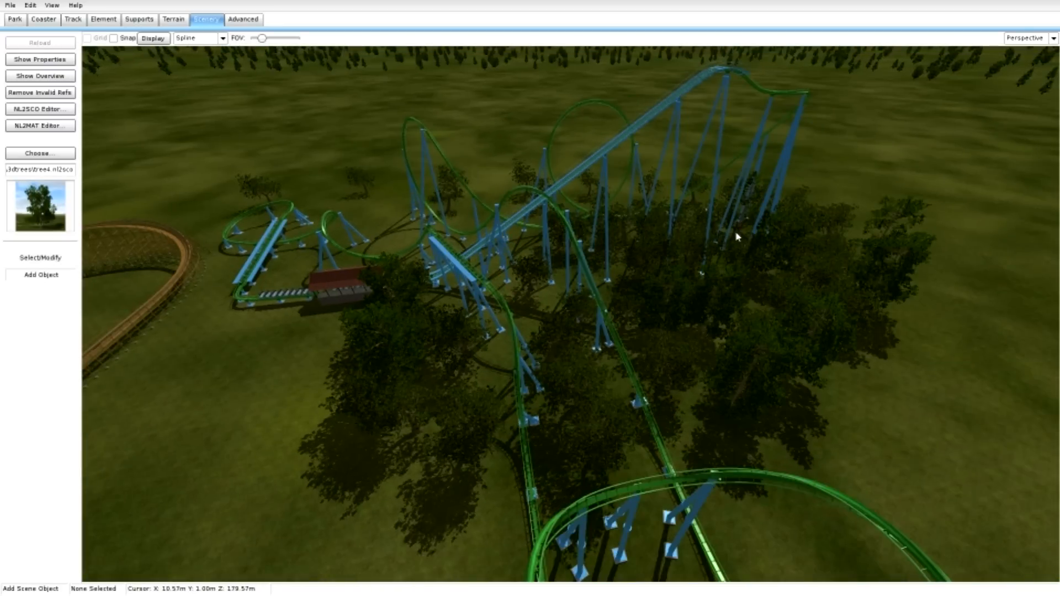
{"action": "key", "text": "w"}
{"action": "key", "text": "d"}
{"action": "right_click_drag", "start_coordinate": [736, 237], "coordinate": [517, 187]}
{"action": "key", "text": "d"}
{"action": "key", "text": "s"}
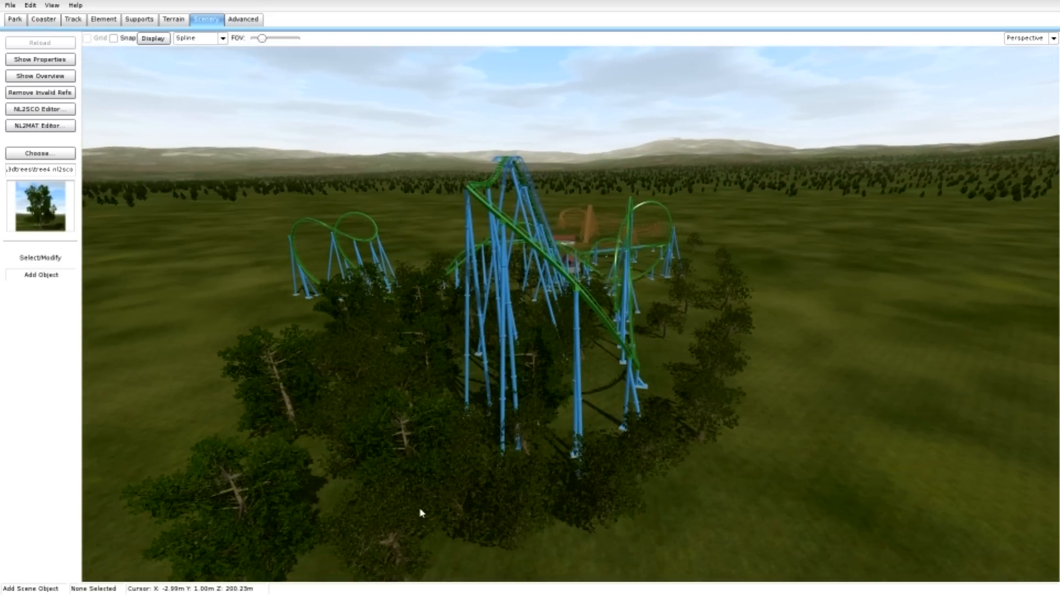
Switch the scene object to tree13 from the 3D Trees library and plant four around the outside of the large turn.
{"action": "left_click", "coordinate": [65, 155]}
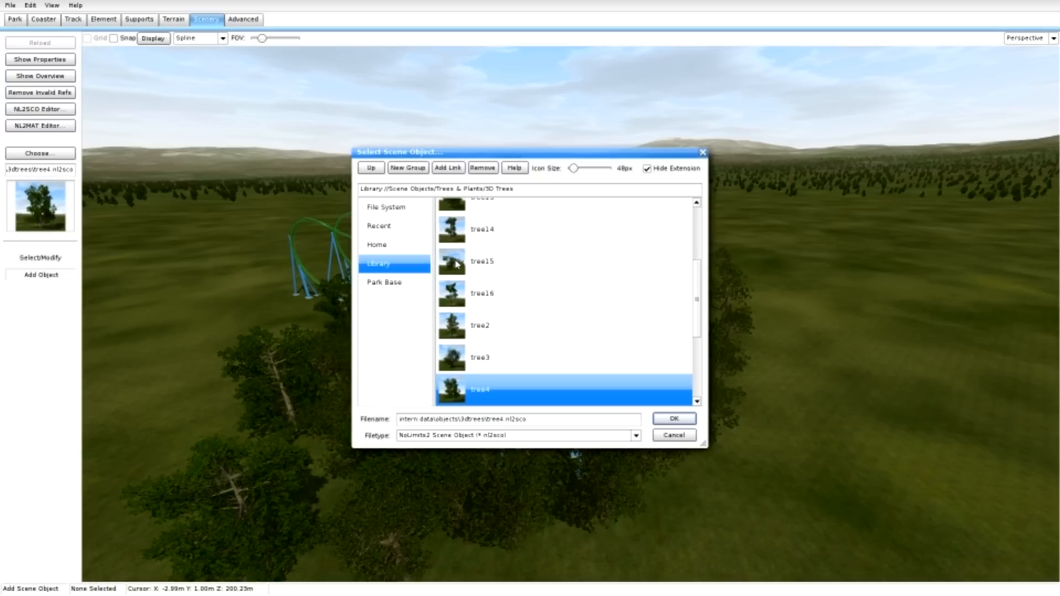
{"action": "scroll", "coordinate": [456, 264], "scroll_direction": "up", "scroll_amount": 1}
{"action": "left_click", "coordinate": [474, 236]}
{"action": "left_click", "coordinate": [675, 419]}
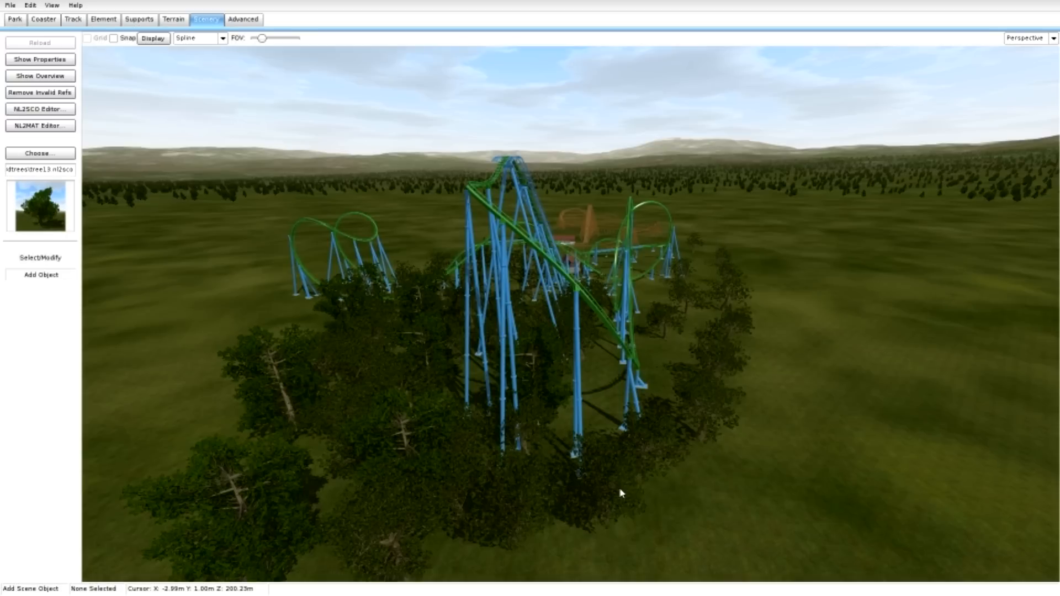
{"action": "left_click", "coordinate": [564, 539]}
{"action": "left_click", "coordinate": [689, 521]}
{"action": "left_click", "coordinate": [681, 445]}
{"action": "left_click", "coordinate": [719, 369]}
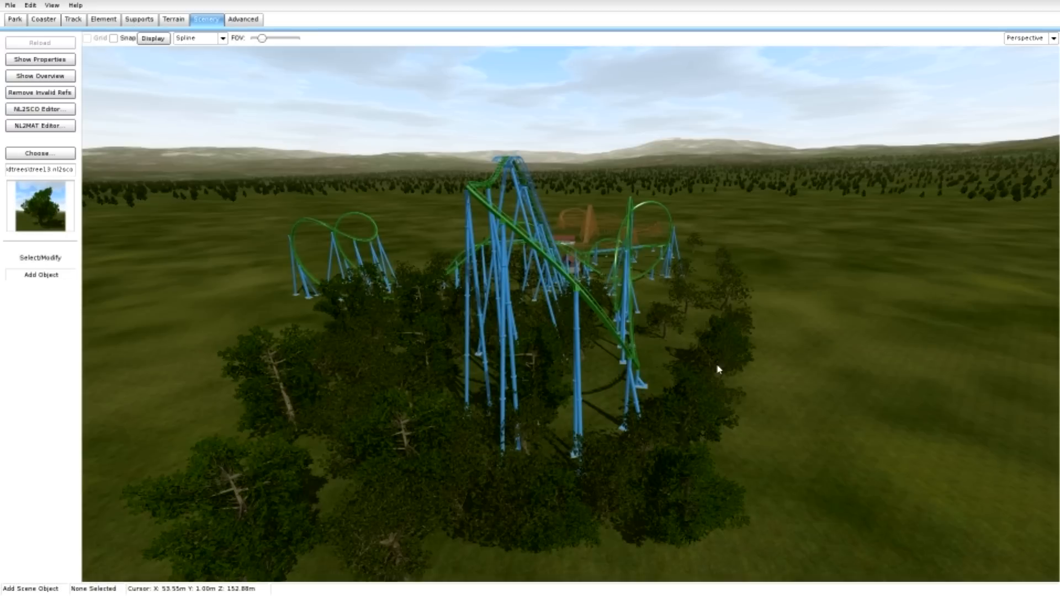
Fill the gaps in the curved tree7 row leading towards the wooden coaster with tree13 objects.
{"action": "right_click_drag", "start_coordinate": [719, 369], "coordinate": [750, 332]}
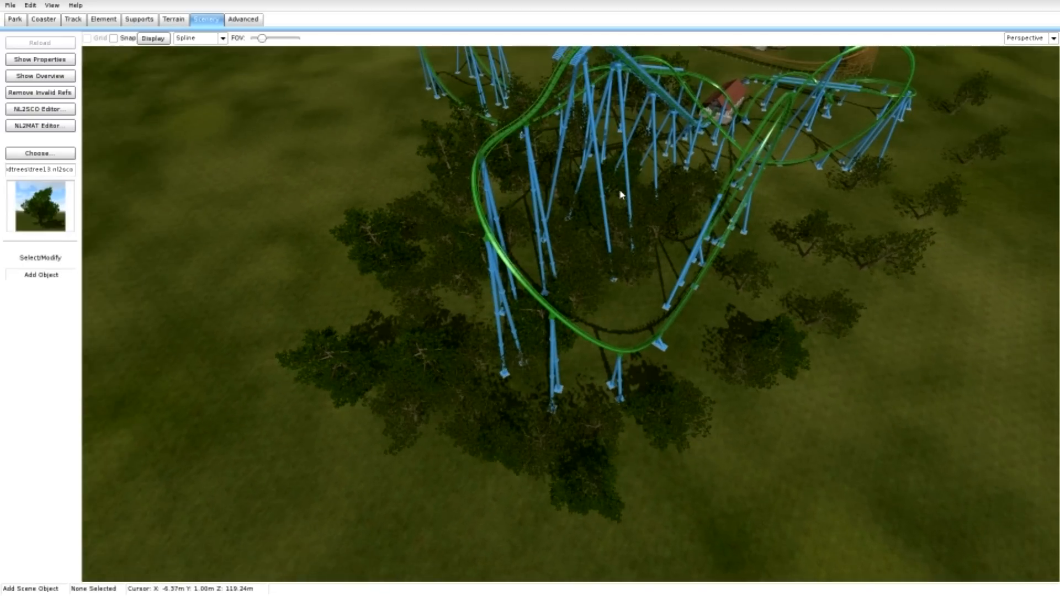
{"action": "left_click", "coordinate": [849, 284]}
{"action": "left_click", "coordinate": [778, 302]}
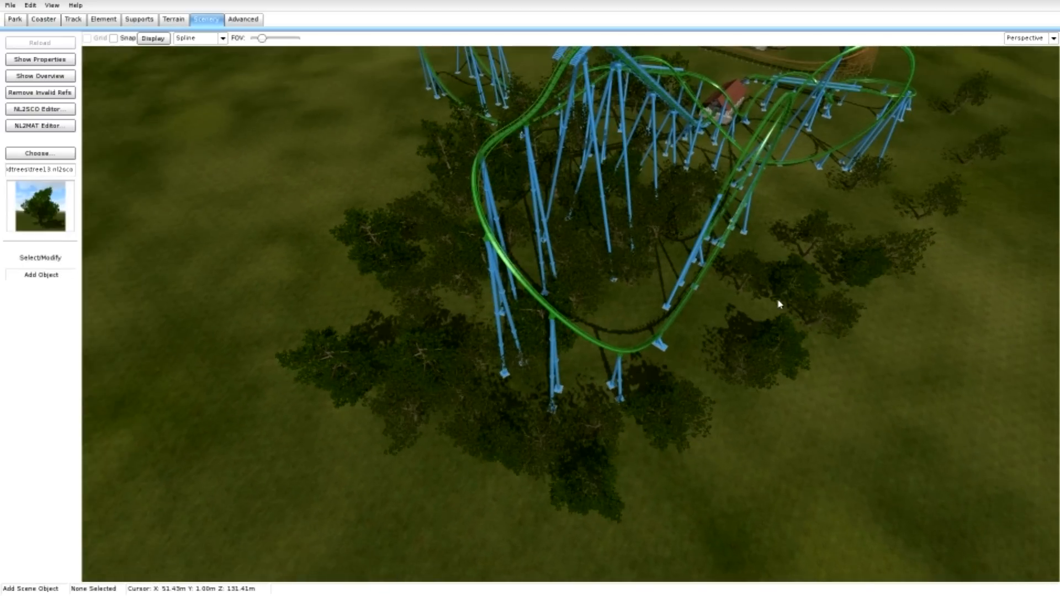
{"action": "left_click", "coordinate": [873, 232]}
{"action": "left_click", "coordinate": [907, 179]}
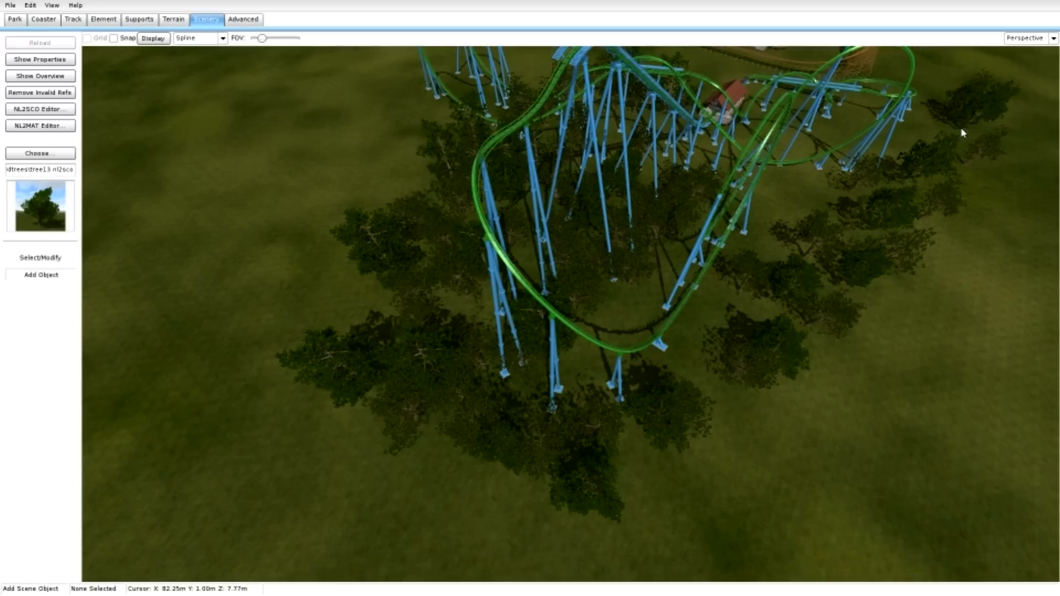
Add another tree13 object to the outer tree row opposite the green coaster's low final turn.
{"action": "key", "text": "w"}
{"action": "mouse_move", "coordinate": [571, 398]}
{"action": "right_mouse_down"}
{"action": "mouse_move", "coordinate": [577, 271]}
{"action": "mouse_move", "coordinate": [572, 398]}
{"action": "right_mouse_up"}
{"action": "key", "text": "d"}
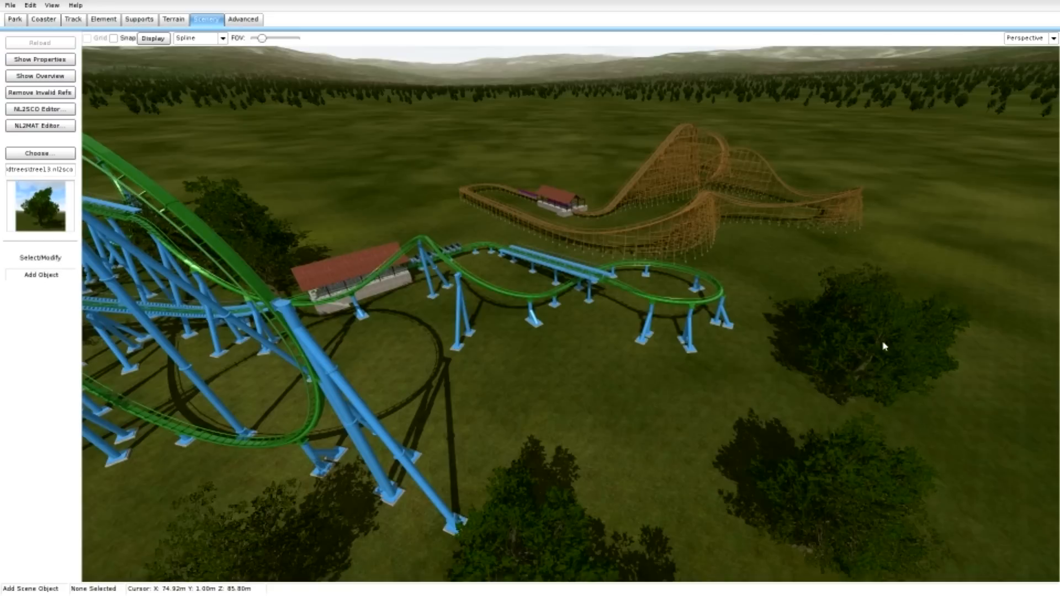
{"action": "left_click", "coordinate": [759, 535]}
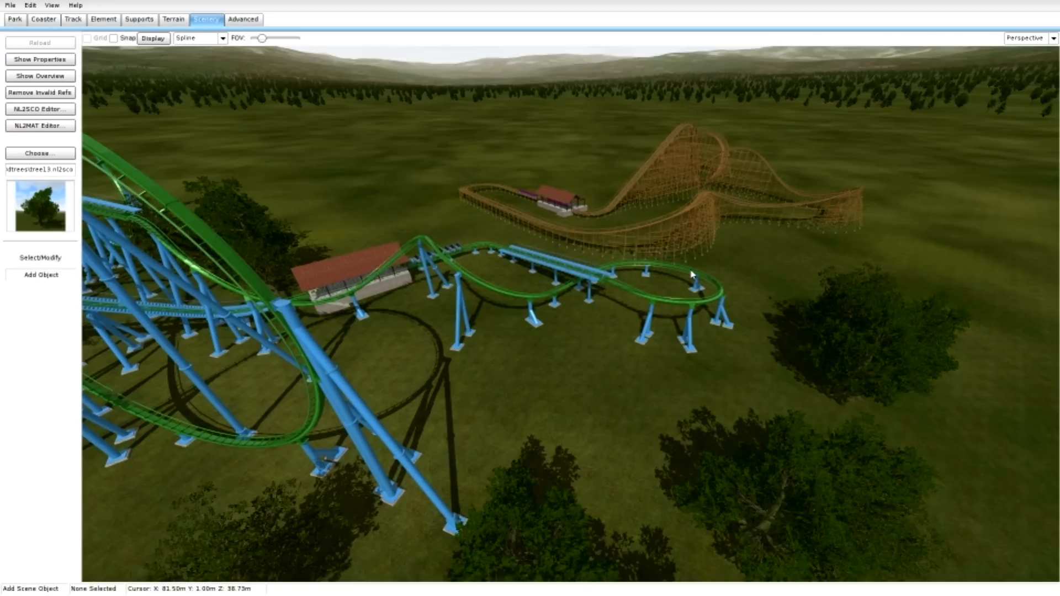
Plant six tree13 objects on the open ground between the outer tree row and the green coaster's low final turn.
{"action": "key", "text": "d"}
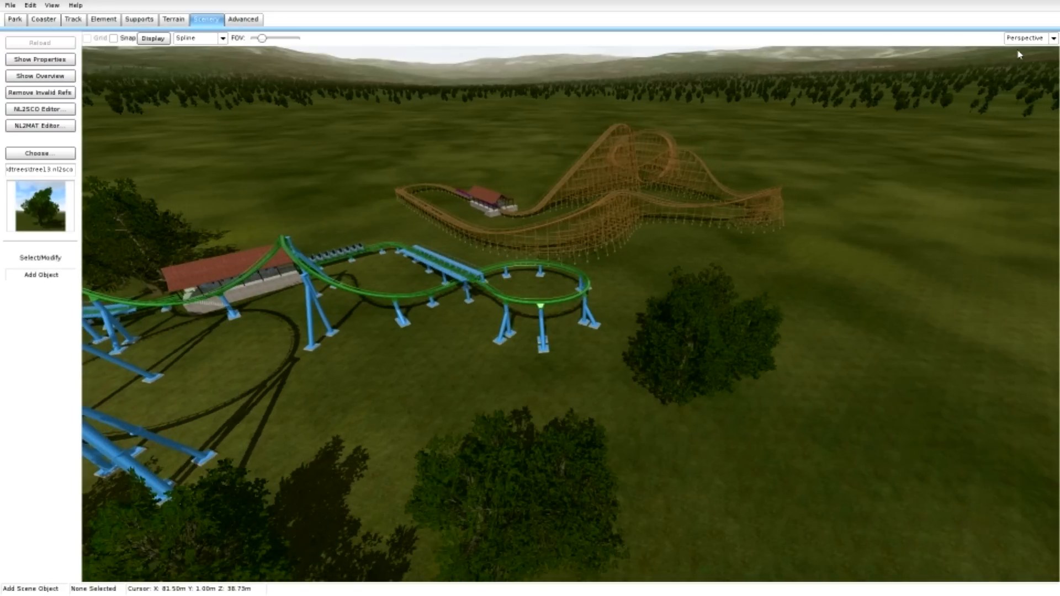
{"action": "right_click_drag", "start_coordinate": [1018, 51], "coordinate": [637, 215]}
{"action": "left_click", "coordinate": [475, 312]}
{"action": "left_click", "coordinate": [558, 321]}
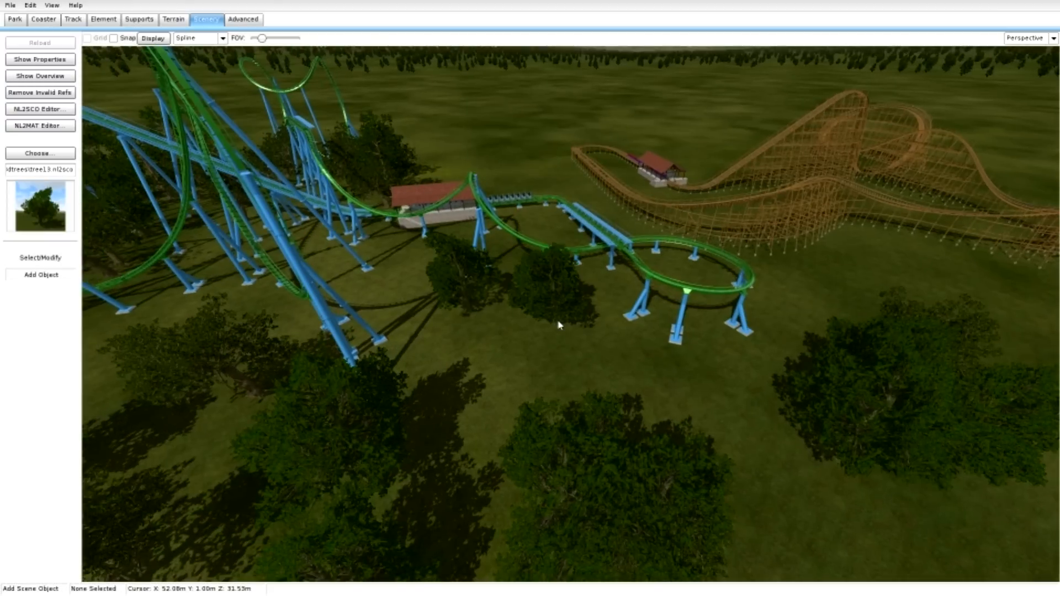
{"action": "left_click", "coordinate": [547, 409]}
{"action": "left_click", "coordinate": [428, 350]}
{"action": "left_click", "coordinate": [622, 367]}
{"action": "left_click", "coordinate": [757, 399]}
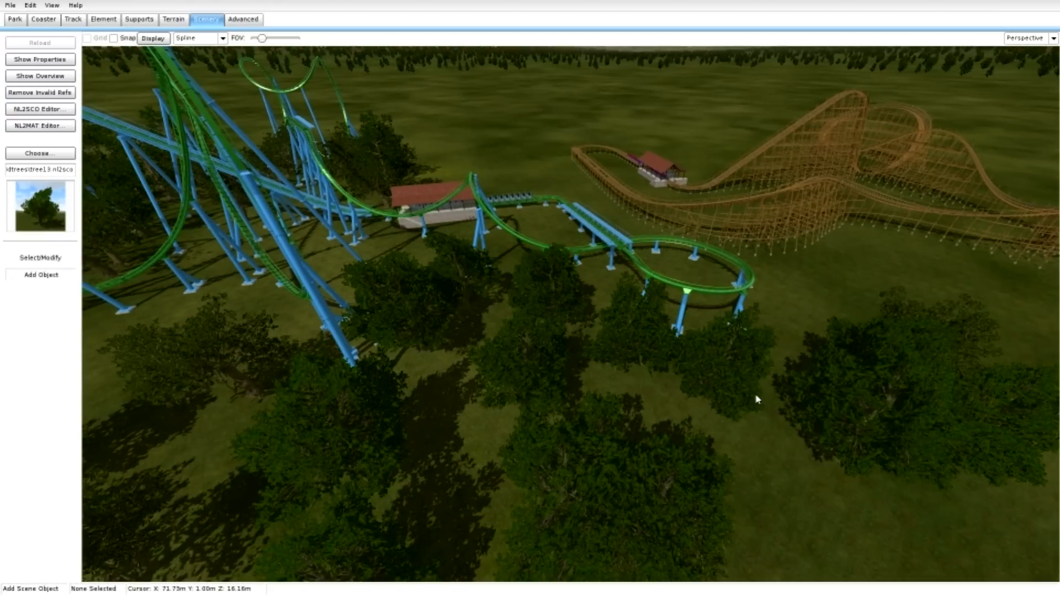
Plant a tree13 object inside the green coaster's low final turn and more around its outside, towards the wooden coaster.
{"action": "left_click", "coordinate": [691, 269]}
{"action": "key", "text": "d"}
{"action": "key", "text": "w"}
{"action": "right_click_drag", "start_coordinate": [691, 270], "coordinate": [613, 268]}
{"action": "key", "text": "s"}
{"action": "left_click", "coordinate": [463, 415]}
{"action": "left_click", "coordinate": [610, 374]}
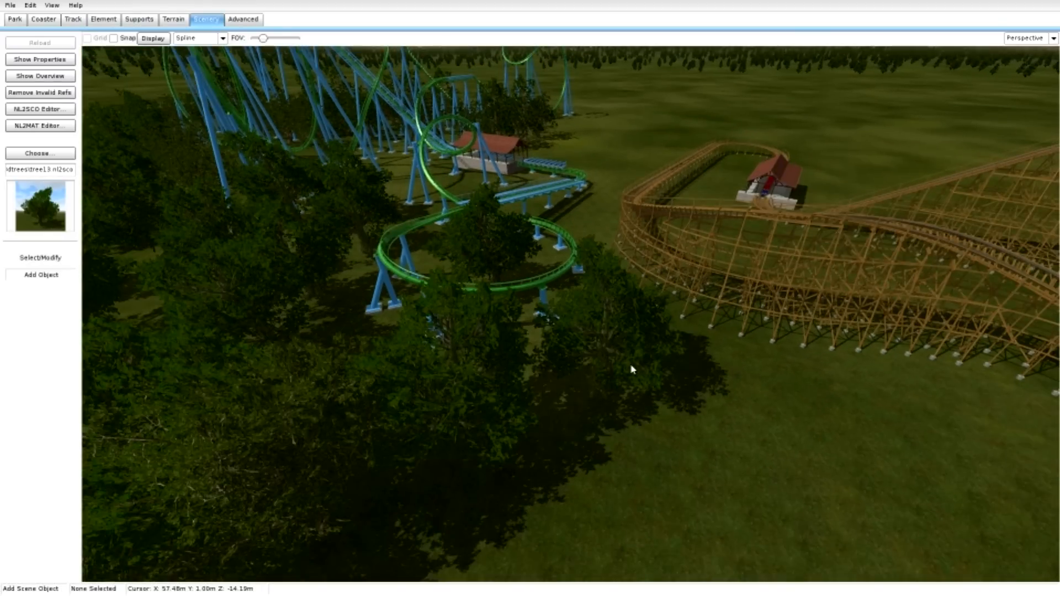
Plant a row of tree13 objects behind the green coaster's station, up to the wooden coaster's turn.
{"action": "left_click", "coordinate": [569, 157]}
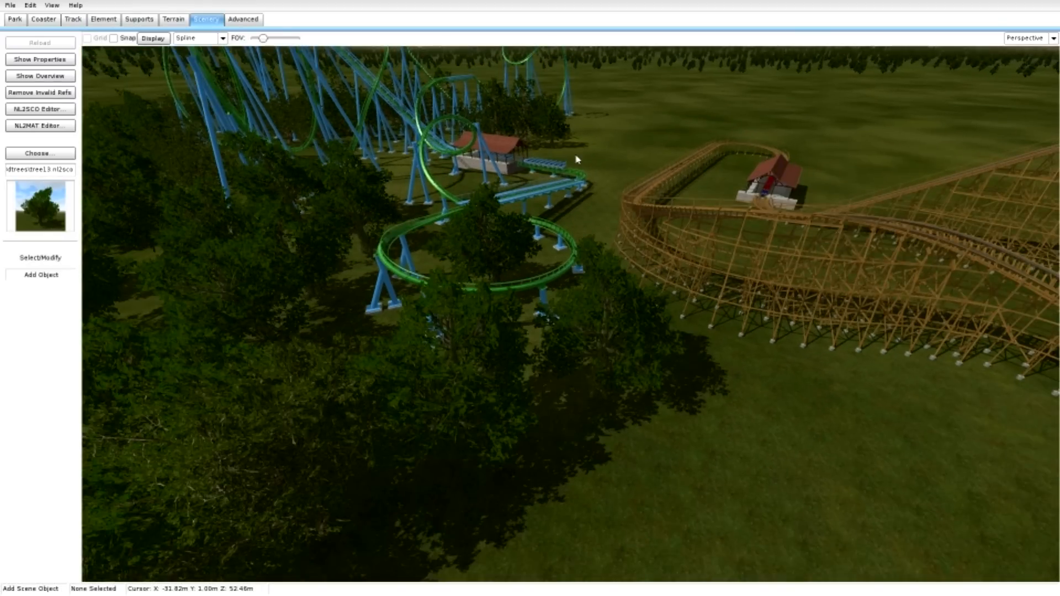
{"action": "left_click", "coordinate": [591, 160]}
{"action": "left_click", "coordinate": [614, 162]}
{"action": "left_click", "coordinate": [635, 164]}
{"action": "left_click", "coordinate": [629, 170]}
{"action": "left_click", "coordinate": [632, 186]}
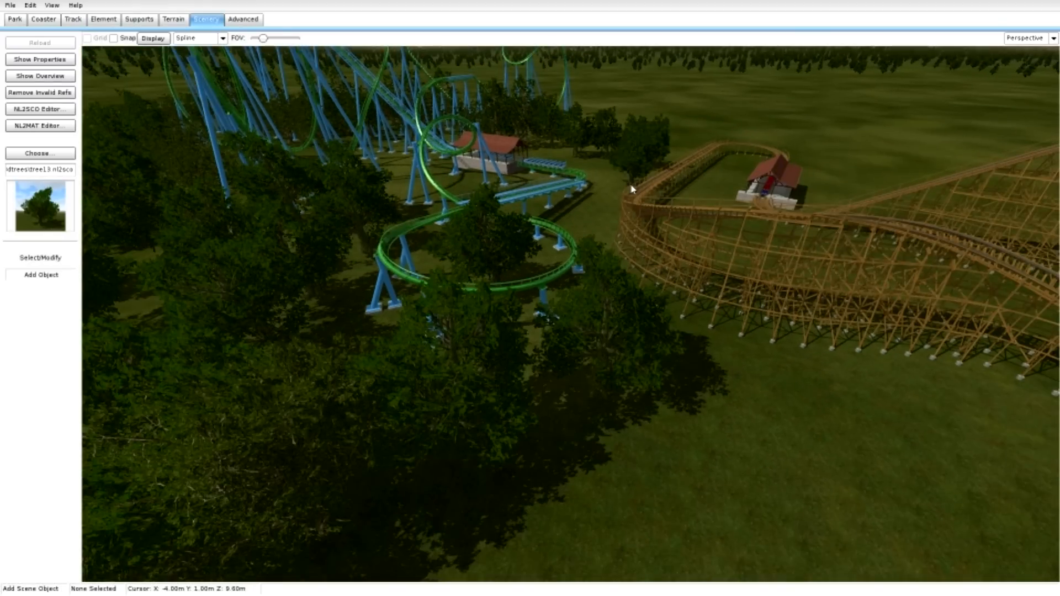
Save the park with the finished tree planting.
{"action": "key", "text": "s"}
{"action": "right_click_drag", "start_coordinate": [632, 190], "coordinate": [576, 106]}
{"action": "key", "text": "s"}
{"action": "key", "text": "w"}
{"action": "left_click", "coordinate": [28, 6]}
{"action": "mouse_move", "coordinate": [16, 5]}
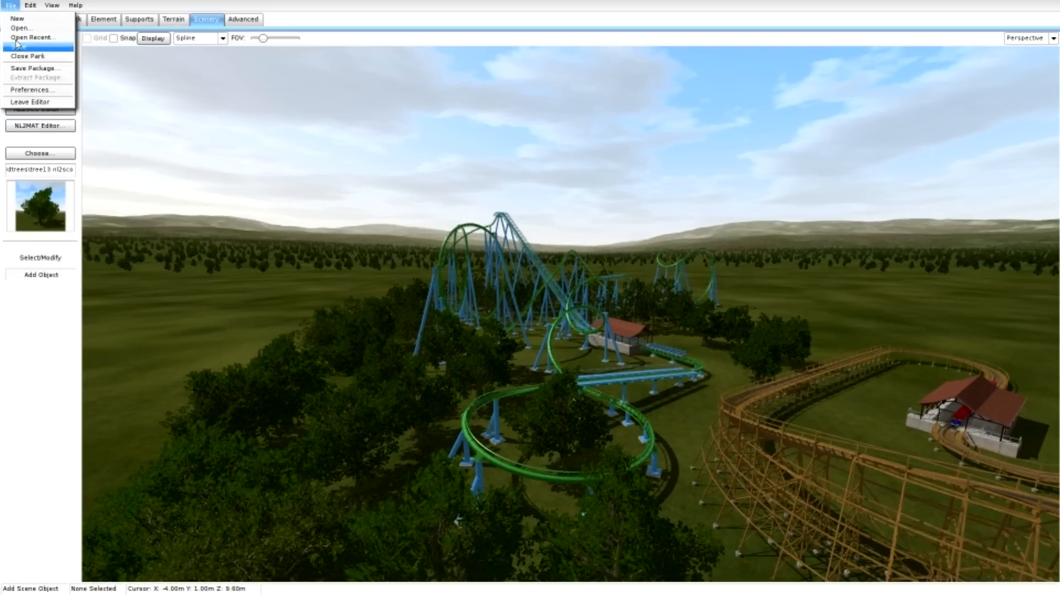
{"action": "left_click", "coordinate": [18, 48]}
{"action": "key", "text": "w"}
{"action": "right_click_drag", "start_coordinate": [93, 94], "coordinate": [107, 122]}
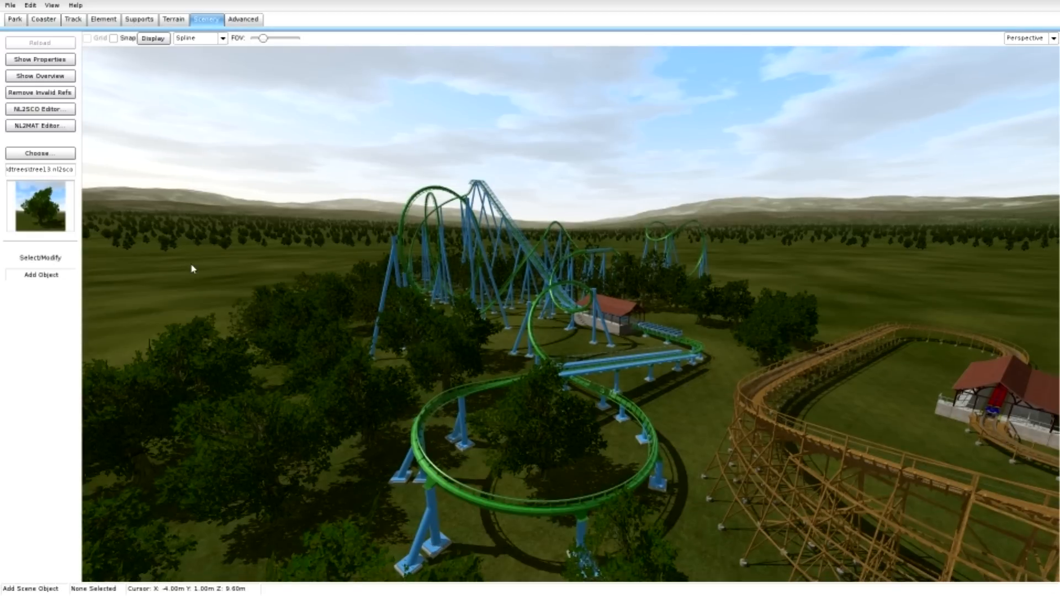
Add a new layer in the terrain settings.
{"action": "left_click", "coordinate": [174, 20]}
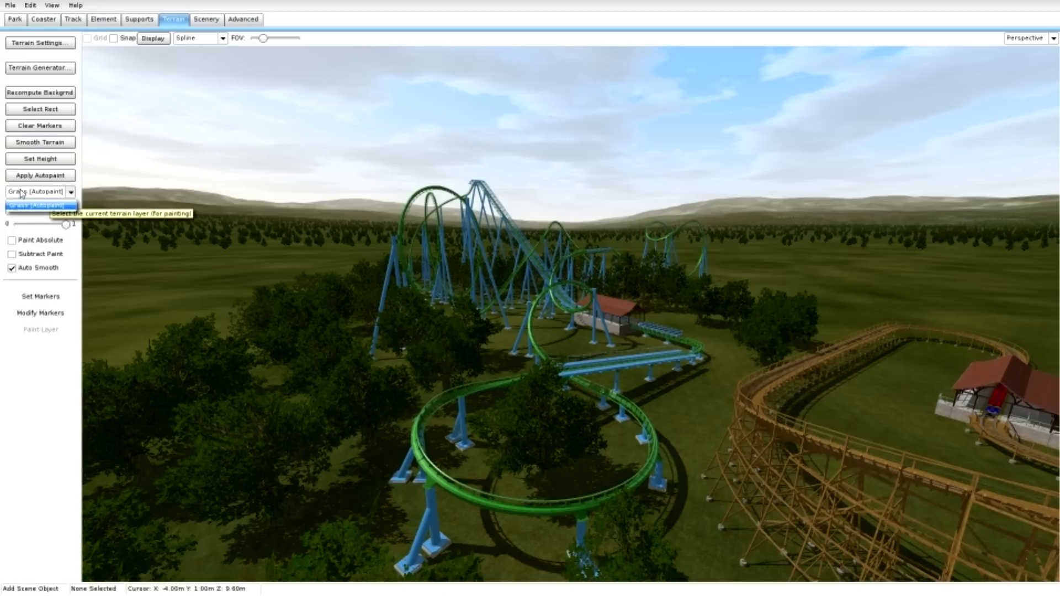
{"action": "right_click_drag", "start_coordinate": [237, 221], "coordinate": [380, 276]}
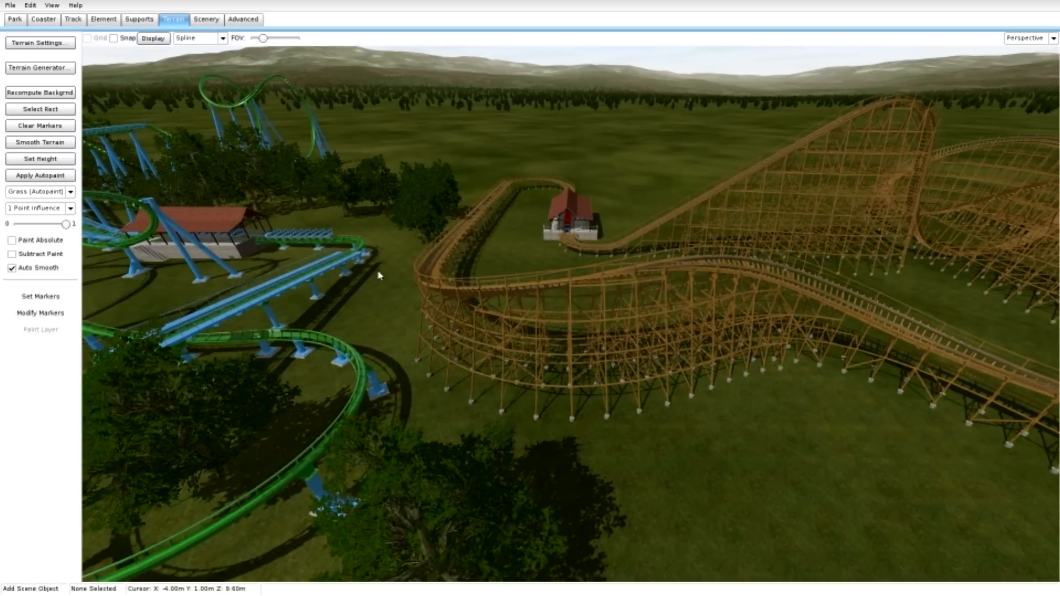
{"action": "right_click_drag", "start_coordinate": [1054, 322], "coordinate": [668, 235]}
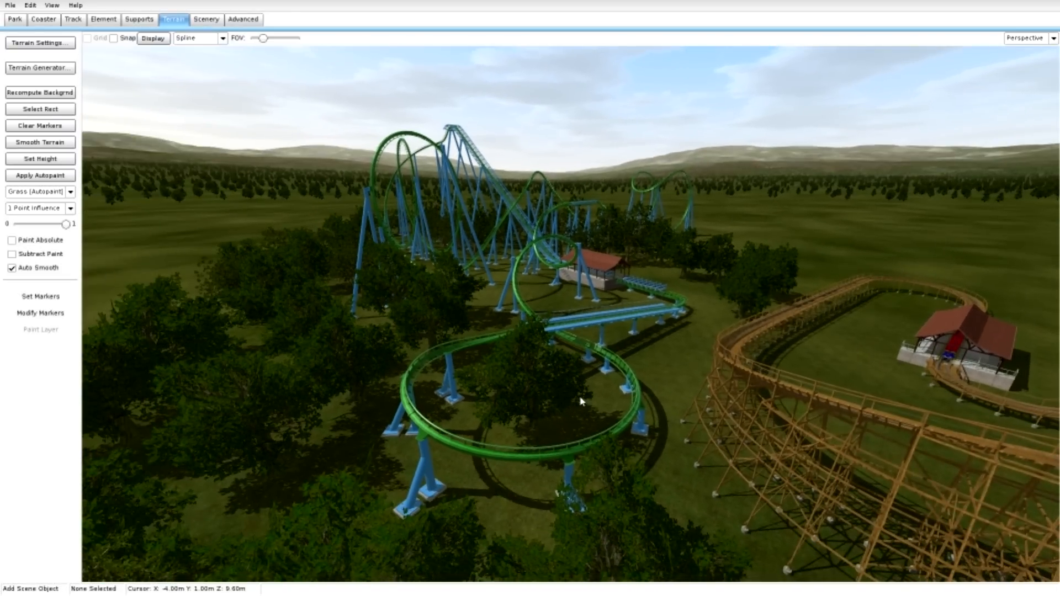
{"action": "left_click", "coordinate": [54, 45]}
{"action": "left_click", "coordinate": [414, 360]}
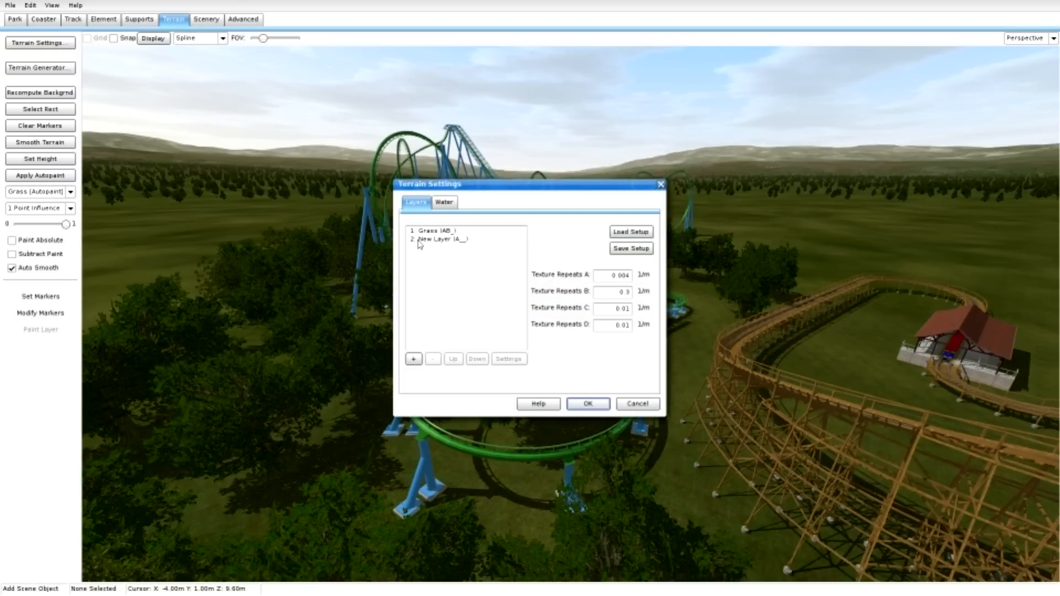
Name the new terrain layer Gravel/rock/dirt and assign it the Ground texture from the library's Terrain/Dirt group as its basemap.
{"action": "double_click", "coordinate": [439, 238]}
{"action": "left_click_drag", "start_coordinate": [455, 208], "coordinate": [347, 192]}
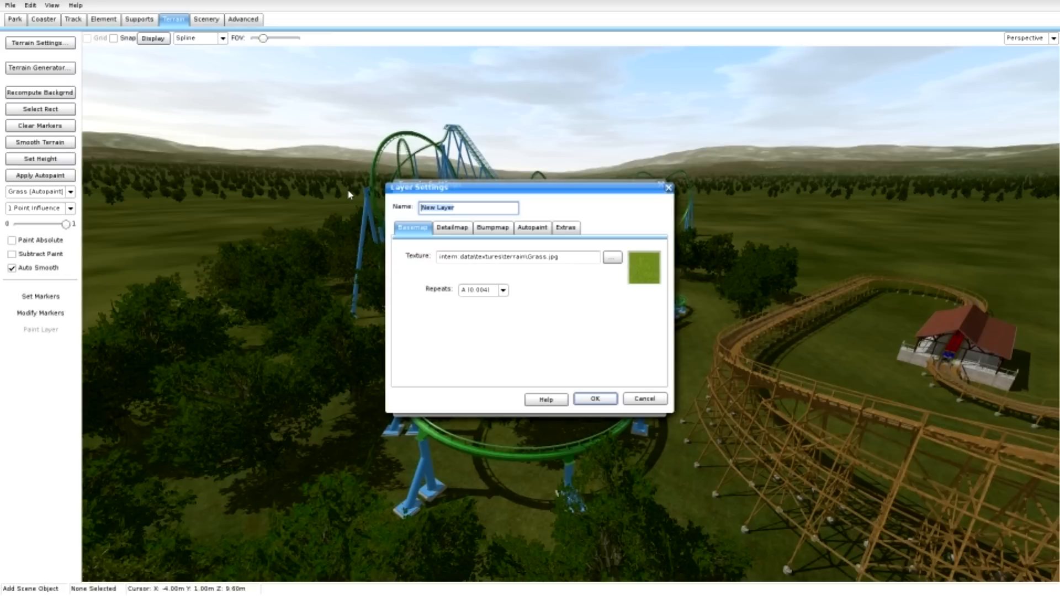
{"action": "key", "text": "BackSpace"}
{"action": "left_click", "coordinate": [612, 257]}
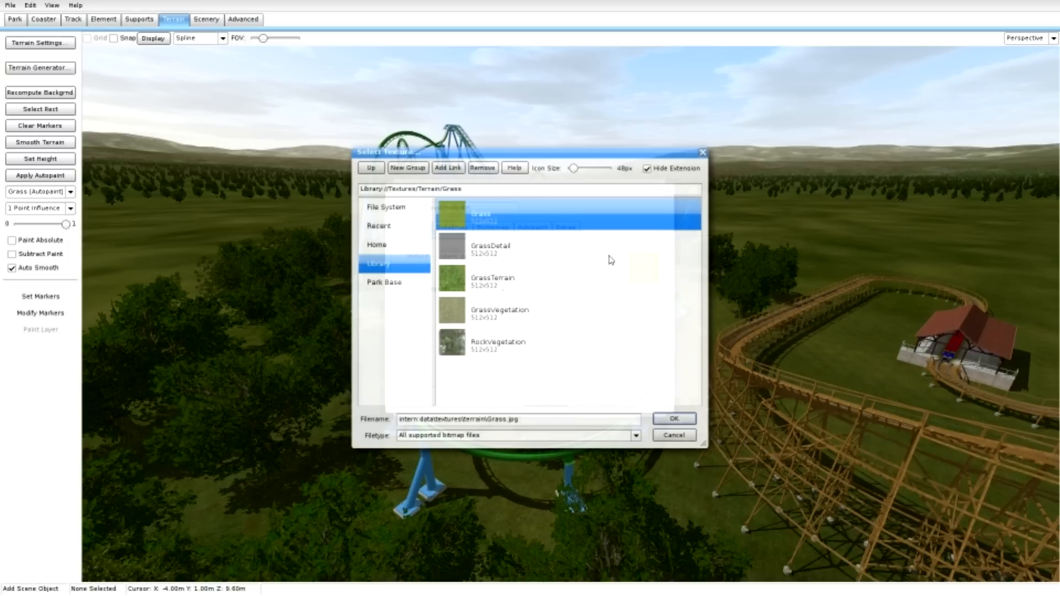
{"action": "left_click", "coordinate": [381, 171]}
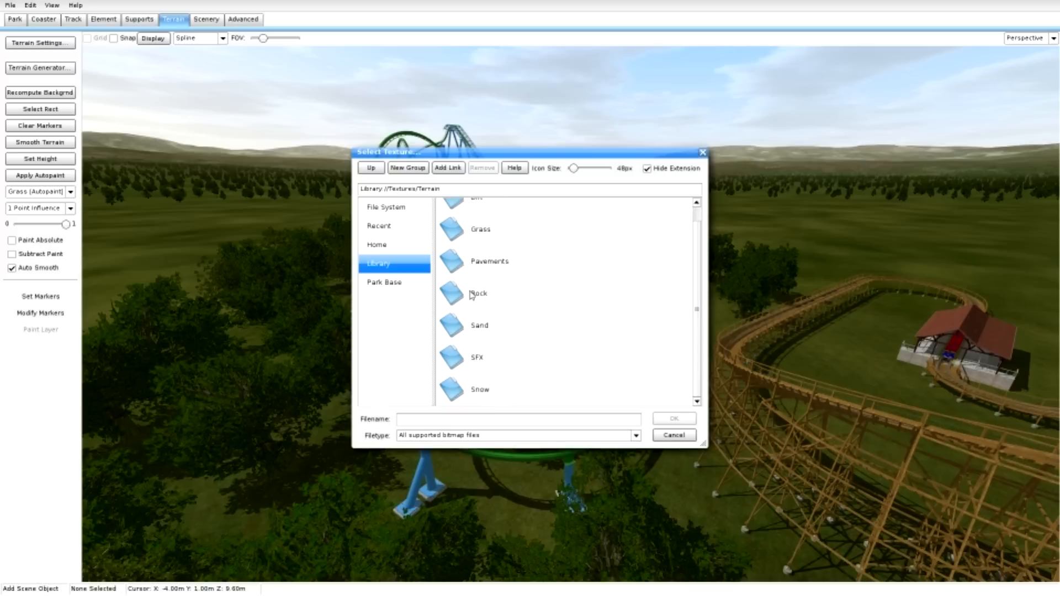
{"action": "double_click", "coordinate": [463, 213]}
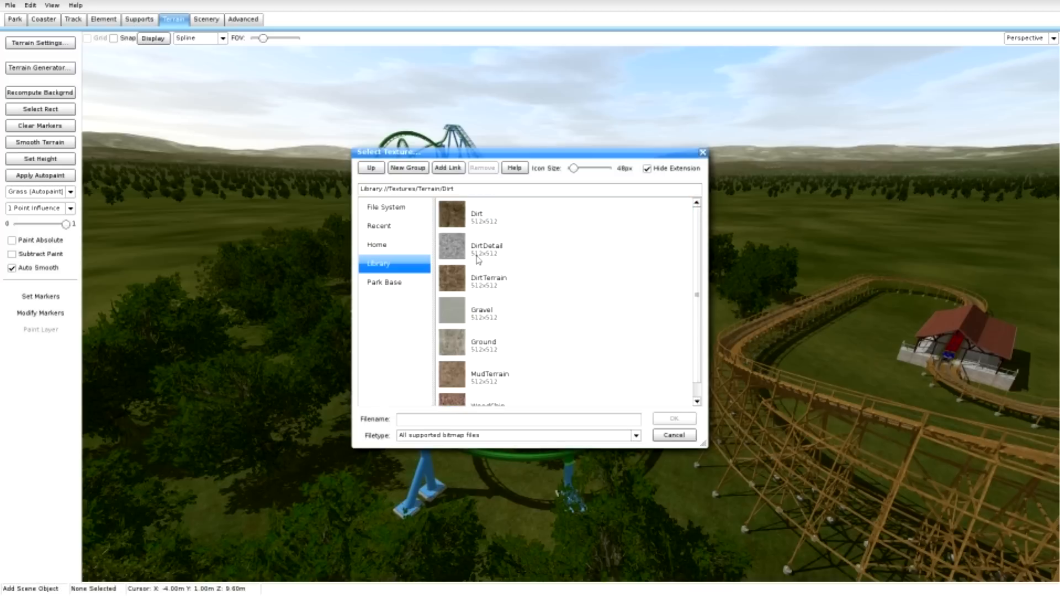
{"action": "left_click", "coordinate": [457, 341]}
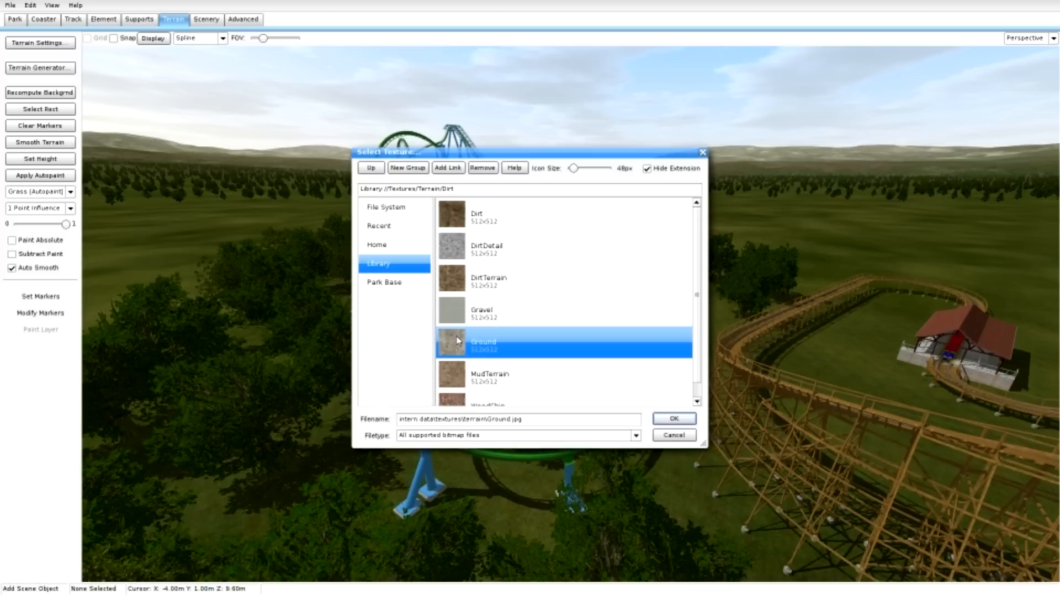
{"action": "double_click", "coordinate": [458, 340]}
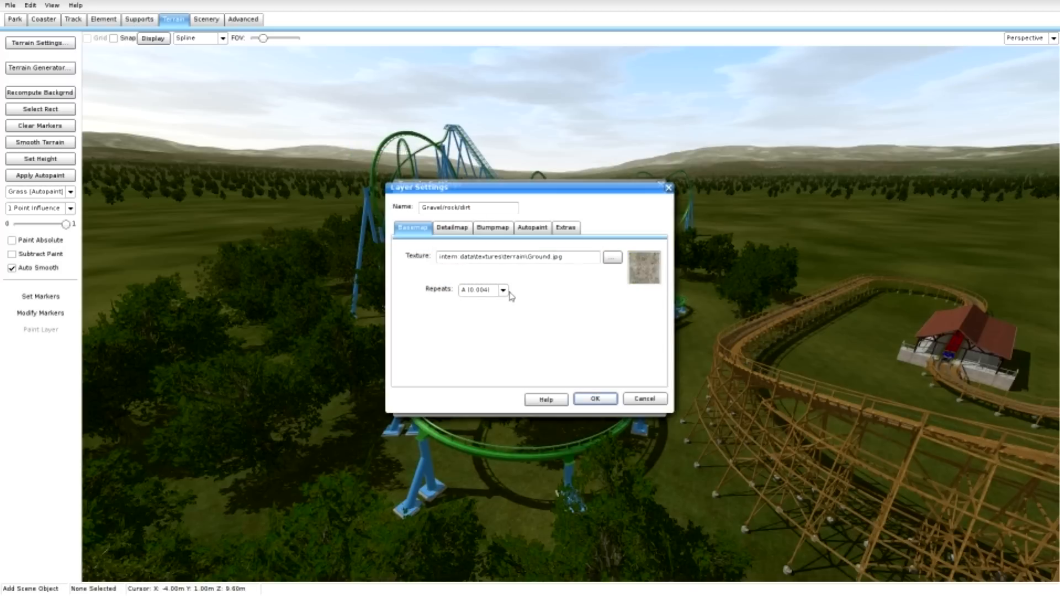
{"action": "left_click", "coordinate": [596, 398]}
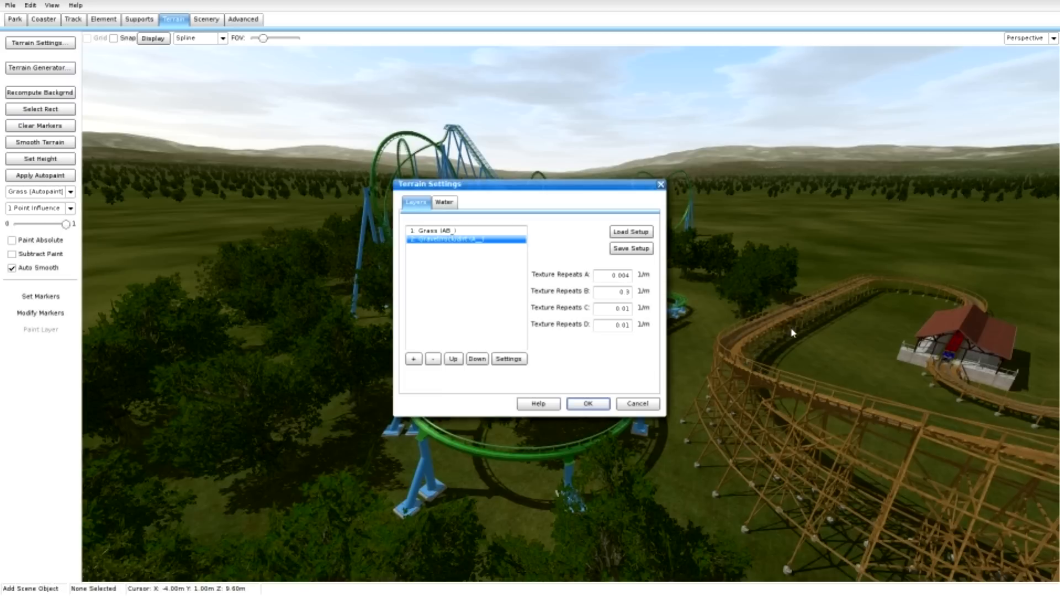
Enable detail mapping on the Gravel/rock/dirt layer with the DirtDetail texture and apply the terrain settings.
{"action": "double_click", "coordinate": [441, 239]}
{"action": "left_click", "coordinate": [452, 229]}
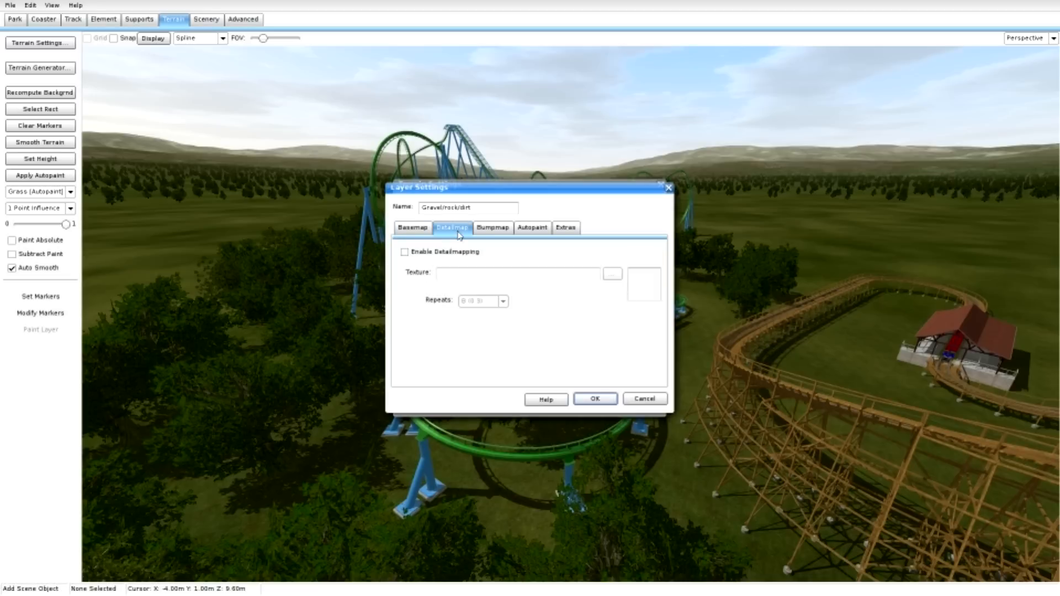
{"action": "left_click", "coordinate": [405, 252]}
{"action": "left_click", "coordinate": [612, 274]}
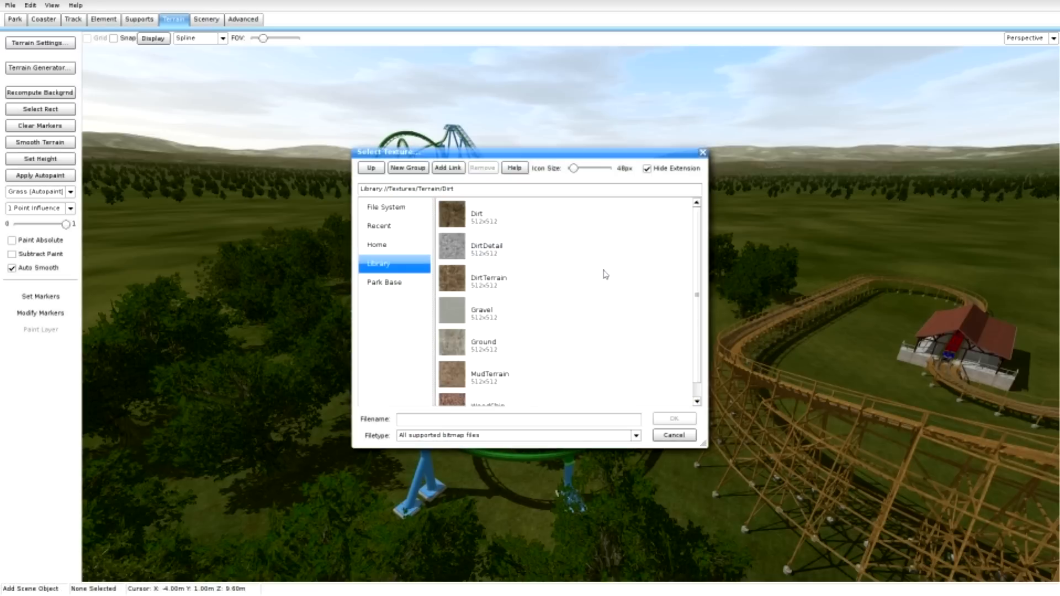
{"action": "left_click", "coordinate": [487, 246]}
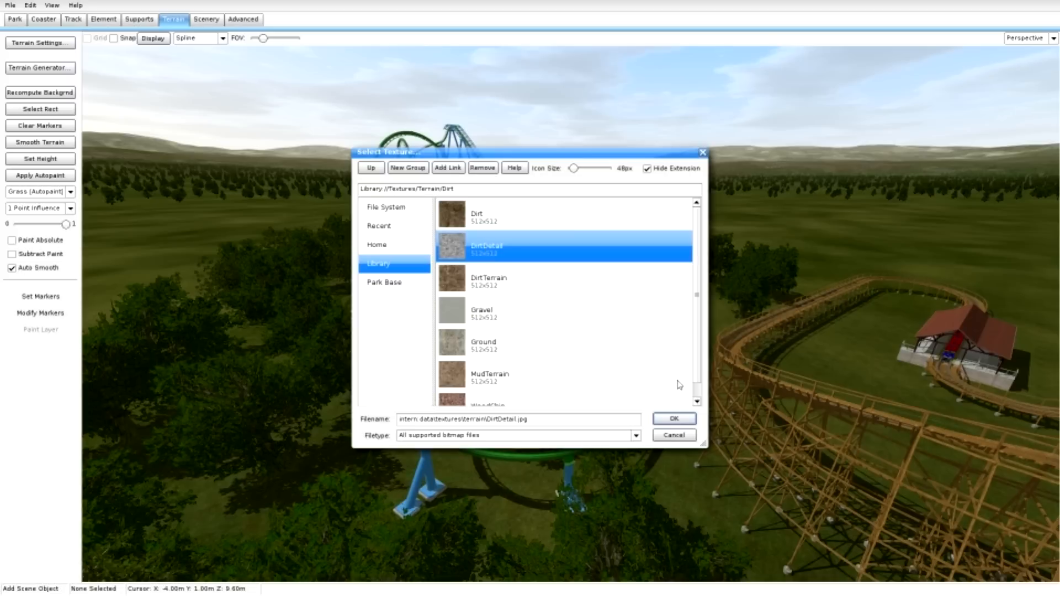
{"action": "left_click", "coordinate": [690, 420]}
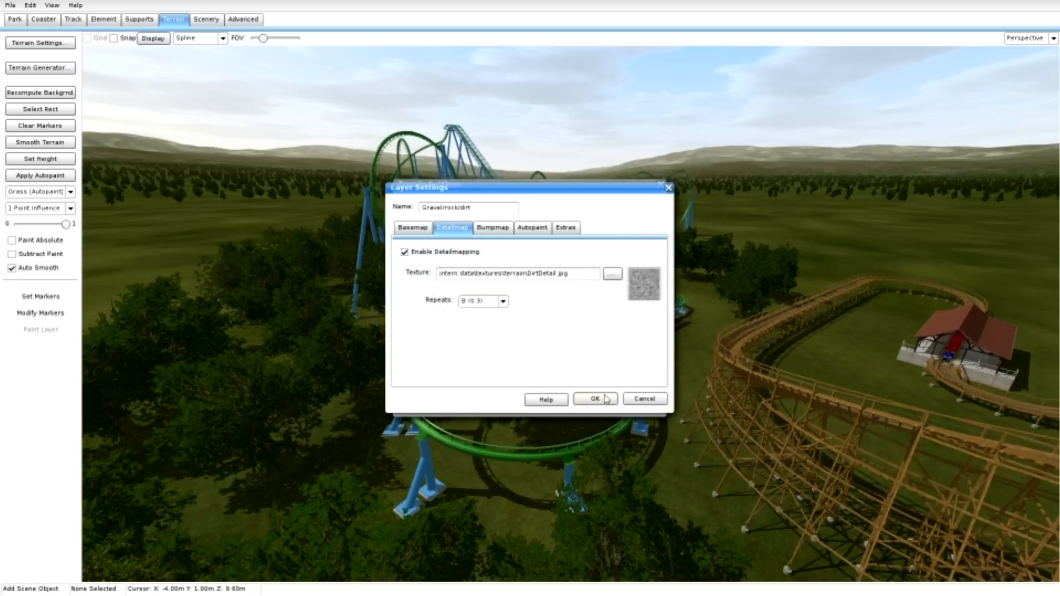
{"action": "left_click", "coordinate": [596, 399]}
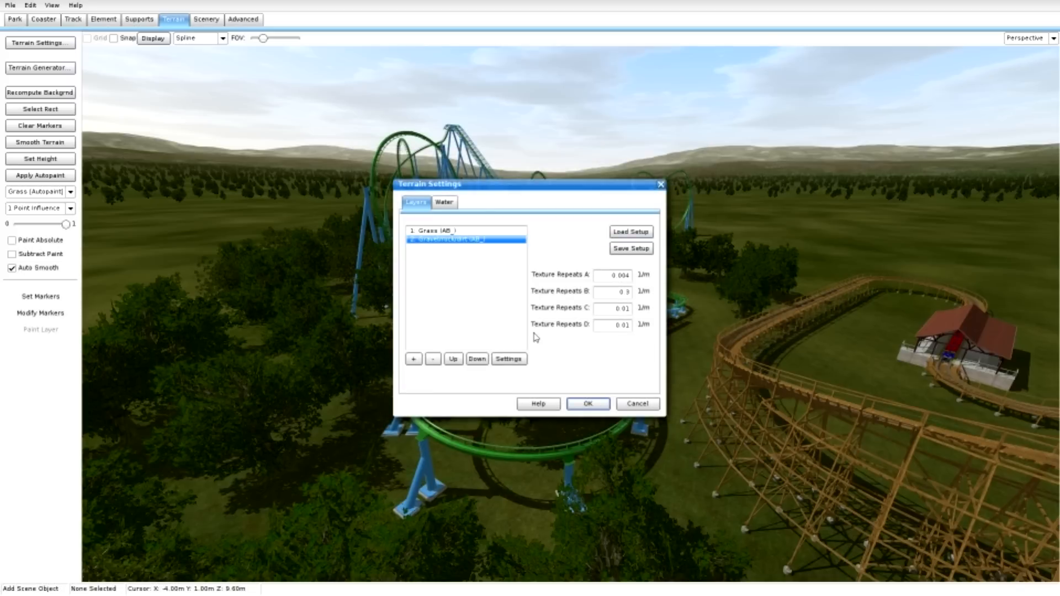
{"action": "left_click", "coordinate": [586, 404]}
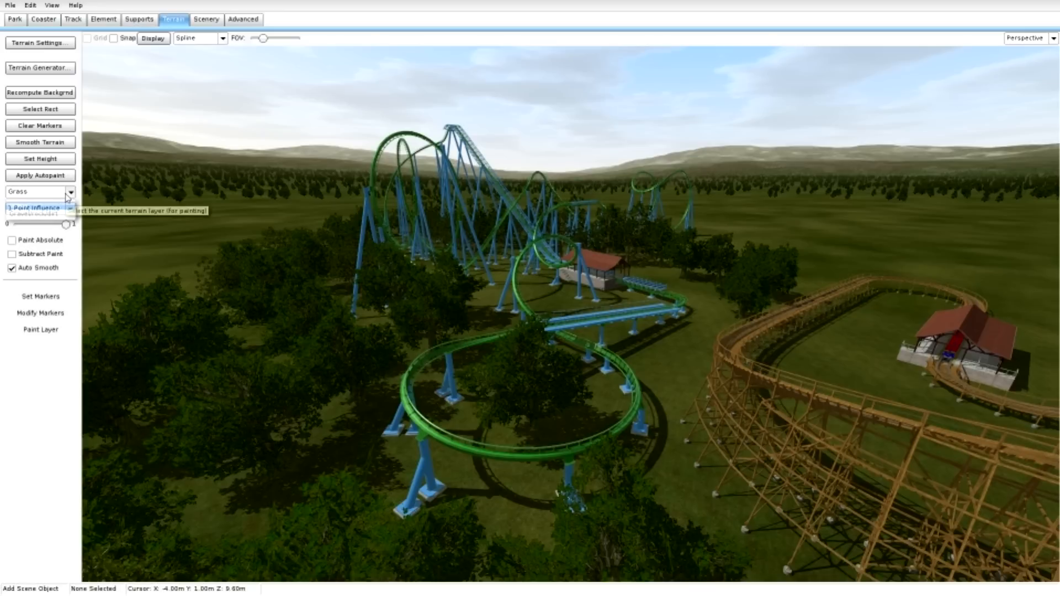
Paint the Gravel/rock/dirt layer with 4 Points Influence around the green coaster's low final turn and up towards its station.
{"action": "left_click", "coordinate": [59, 196]}
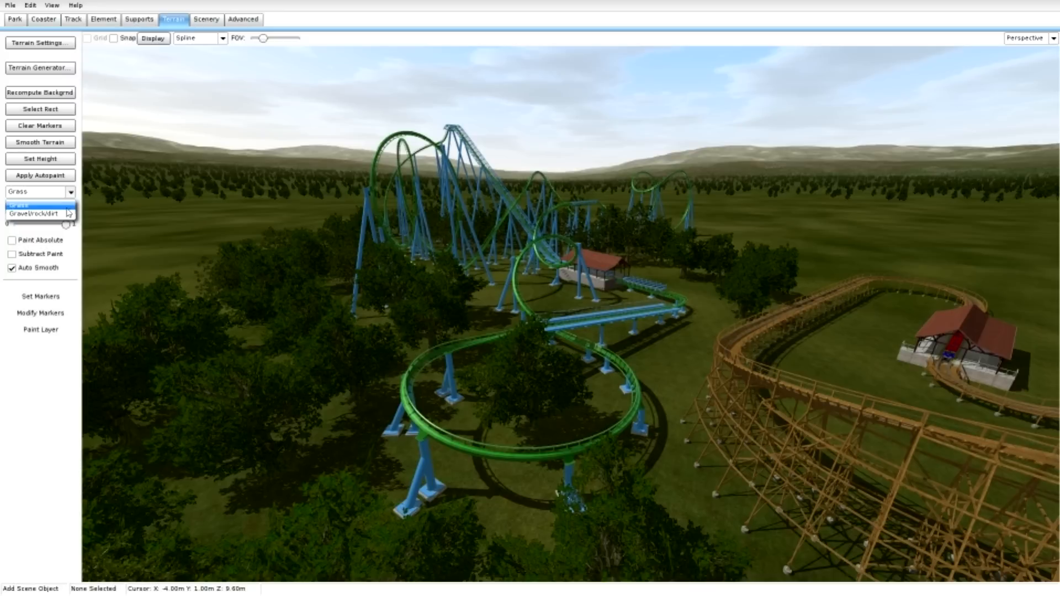
{"action": "left_click", "coordinate": [58, 214]}
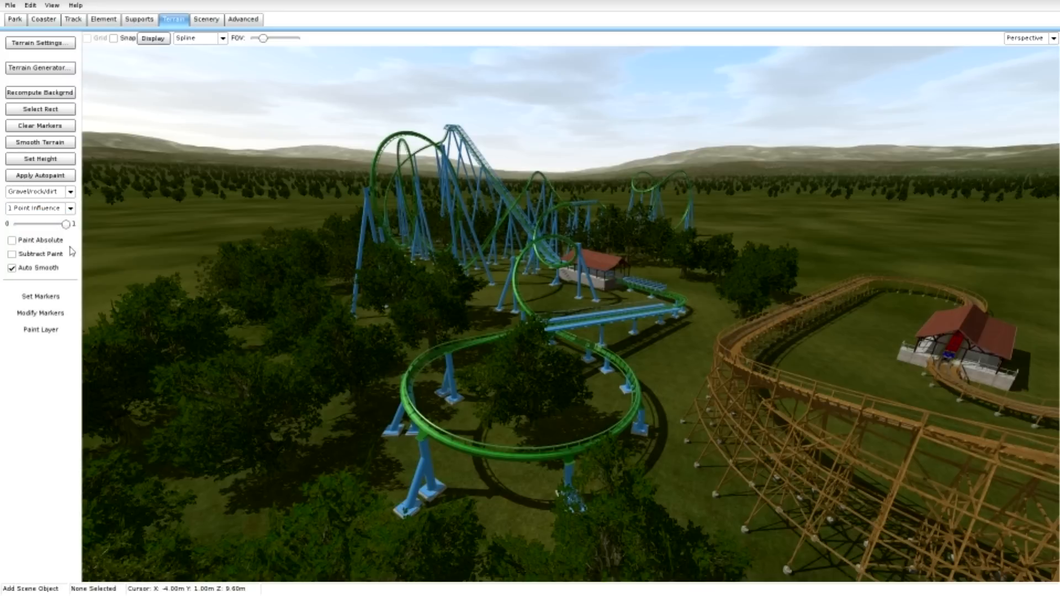
{"action": "left_click", "coordinate": [60, 329]}
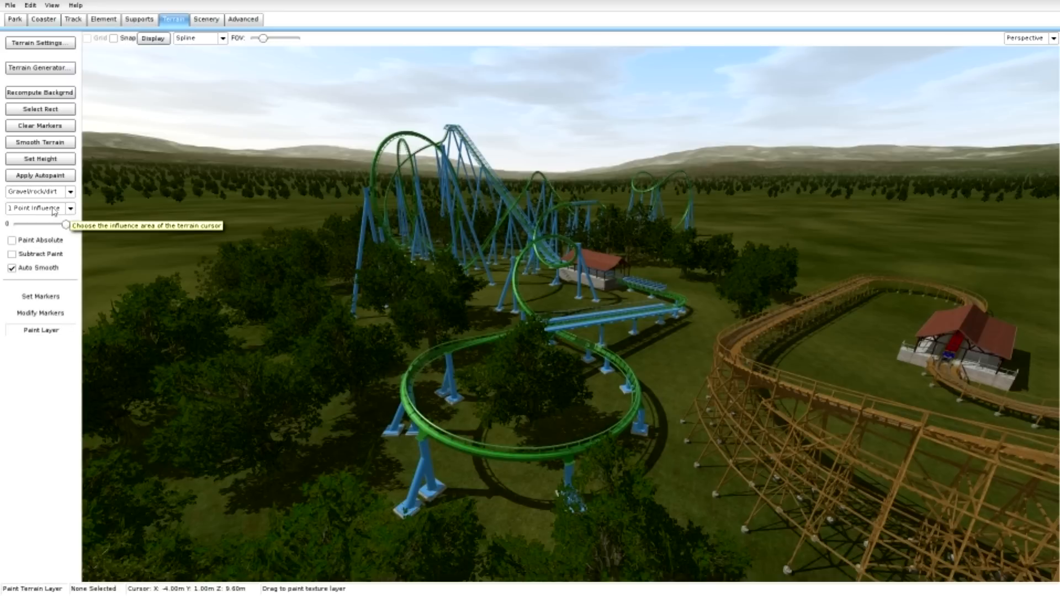
{"action": "left_click", "coordinate": [53, 210]}
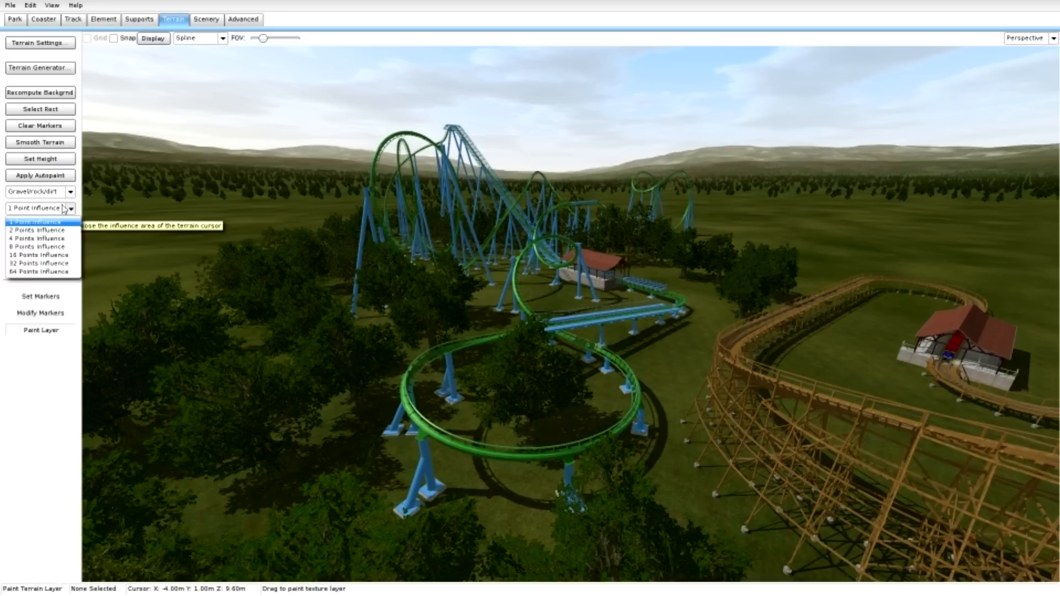
{"action": "left_click", "coordinate": [55, 238]}
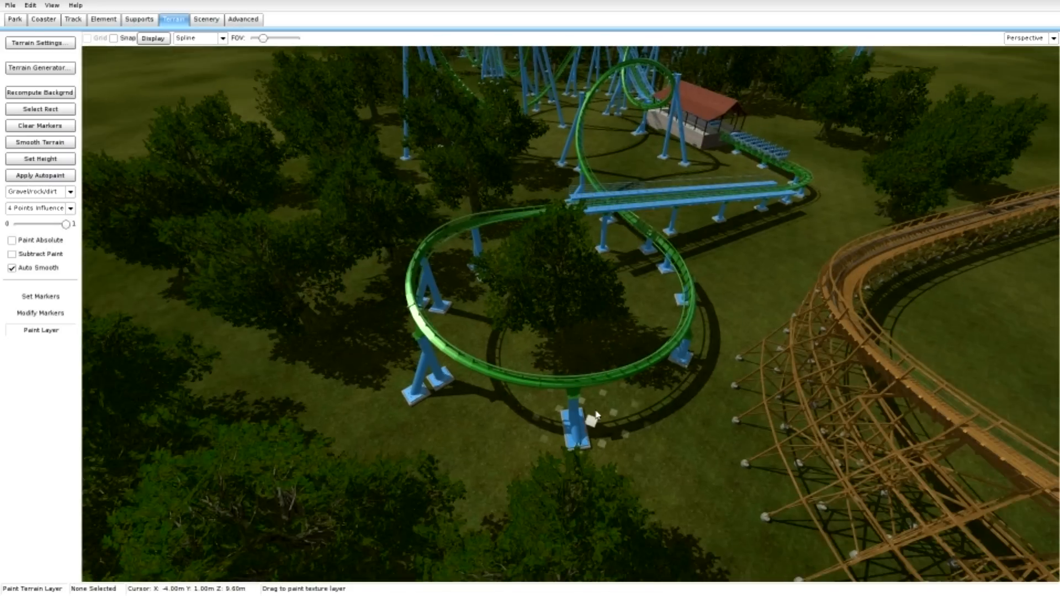
{"action": "mouse_move", "coordinate": [467, 284]}
{"action": "left_mouse_down"}
{"action": "mouse_move", "coordinate": [429, 331]}
{"action": "mouse_move", "coordinate": [442, 420]}
{"action": "mouse_move", "coordinate": [542, 441]}
{"action": "mouse_move", "coordinate": [679, 420]}
{"action": "mouse_move", "coordinate": [649, 280]}
{"action": "mouse_move", "coordinate": [596, 221]}
{"action": "mouse_move", "coordinate": [577, 157]}
{"action": "mouse_move", "coordinate": [608, 140]}
{"action": "mouse_move", "coordinate": [631, 167]}
{"action": "mouse_move", "coordinate": [602, 166]}
{"action": "mouse_move", "coordinate": [635, 147]}
{"action": "mouse_move", "coordinate": [679, 160]}
{"action": "mouse_move", "coordinate": [629, 123]}
{"action": "left_mouse_up"}
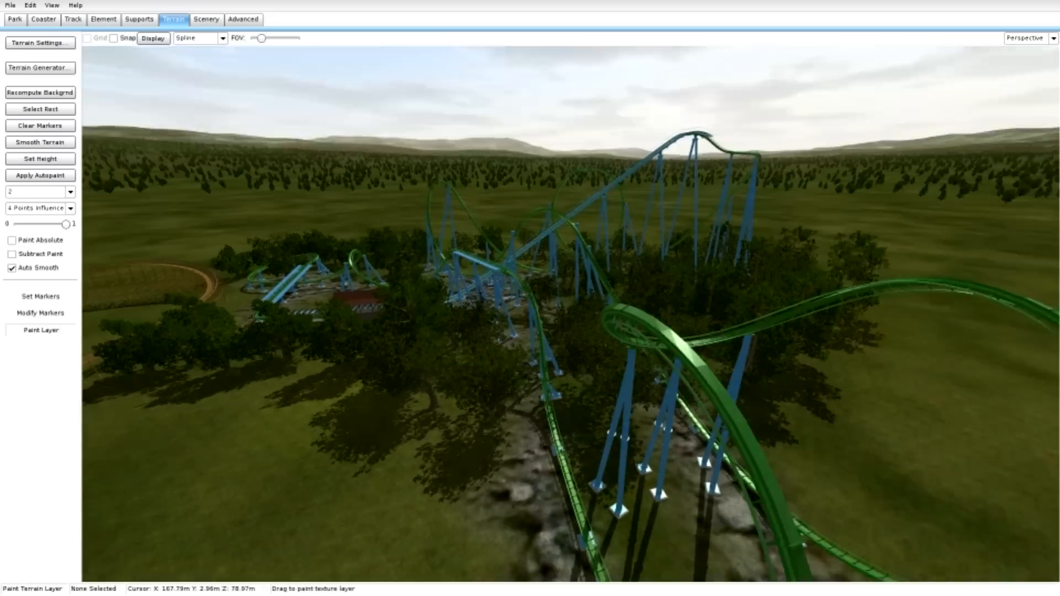
Paint more gravel on the ground inside the green coaster's low final turn, next to the brake run.
{"action": "key", "text": "w"}
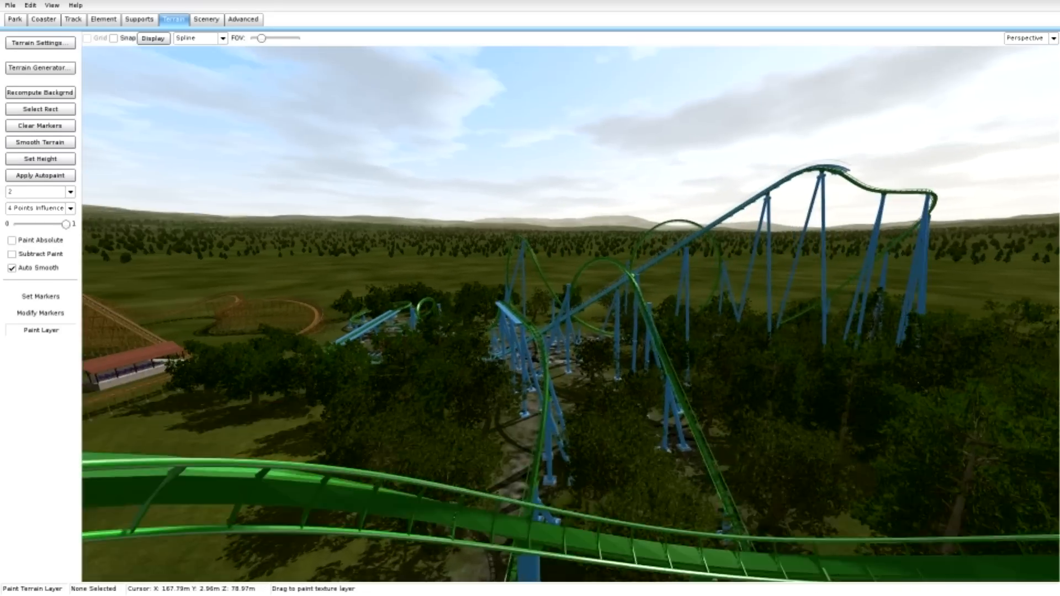
{"action": "key", "text": "w"}
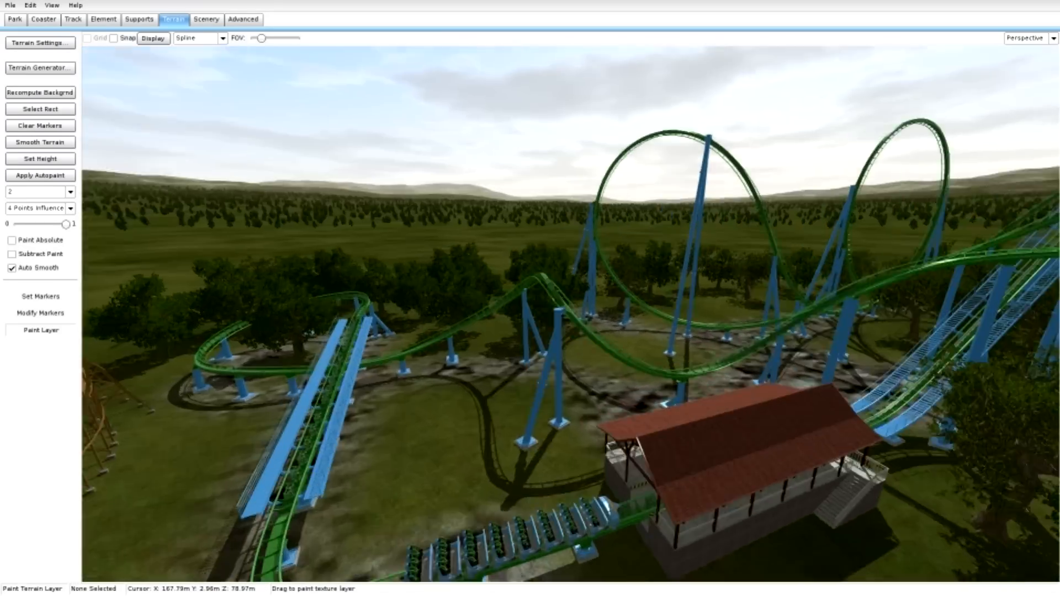
{"action": "key", "text": "s"}
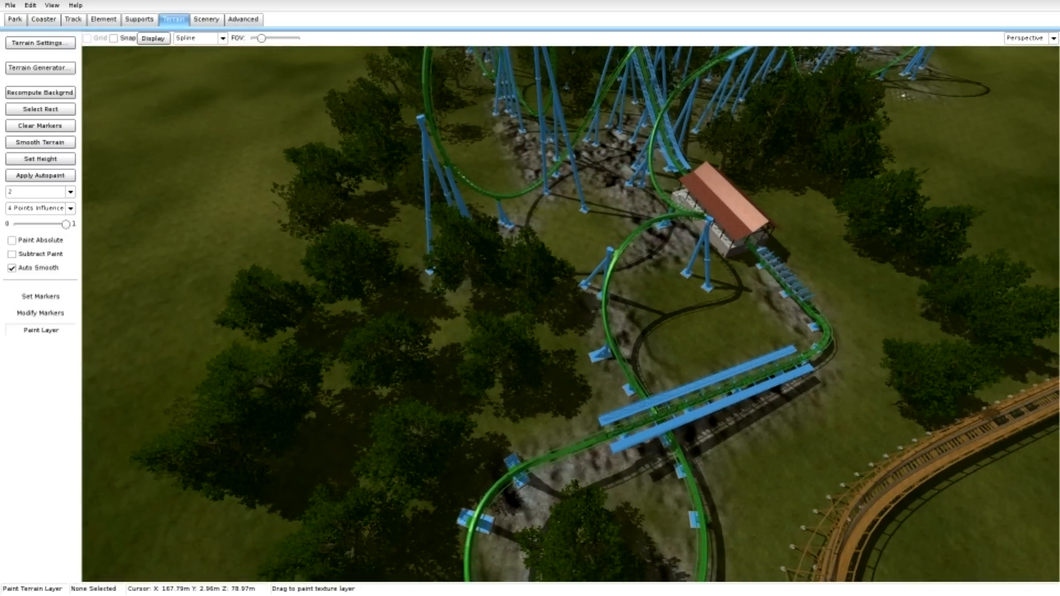
{"action": "key", "text": "s"}
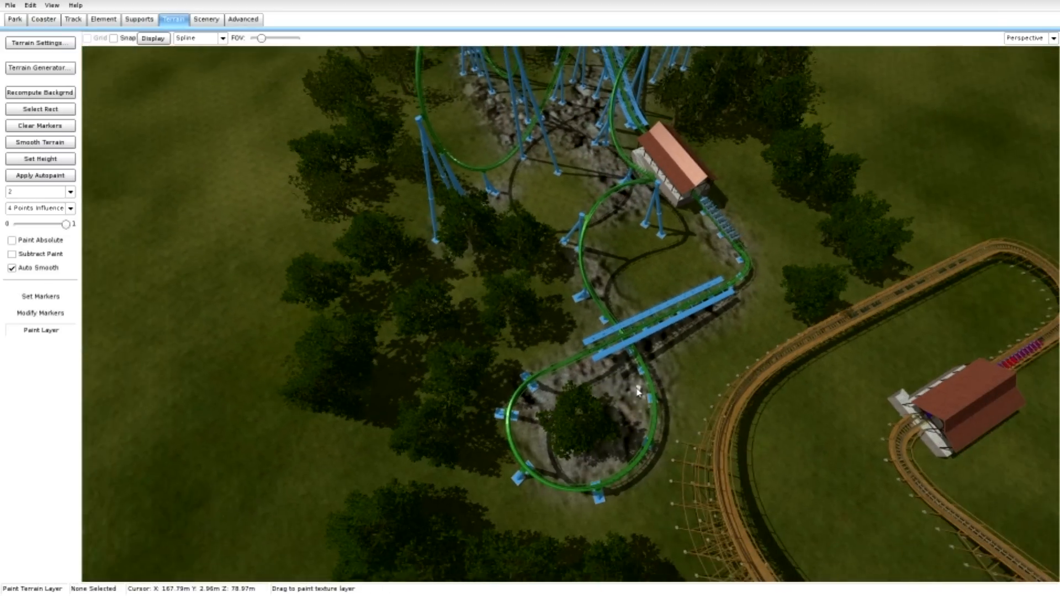
{"action": "right_click_drag", "start_coordinate": [638, 389], "coordinate": [632, 365]}
Paint gravel along the ground beneath the green coaster's vertical loops and around the support footings of the far turn.
{"action": "key", "text": "w"}
{"action": "key", "text": "w"}
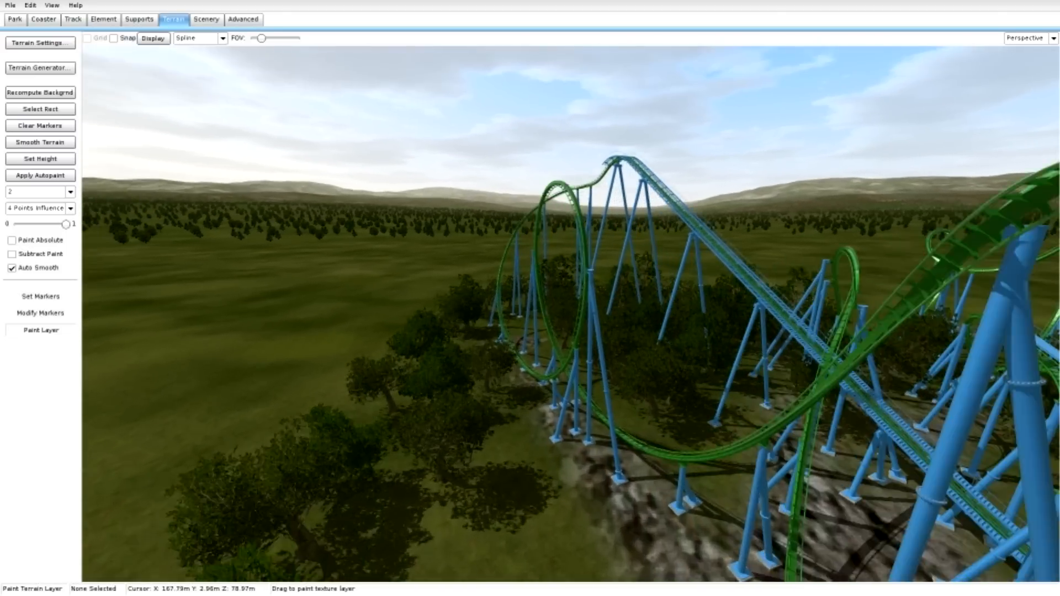
{"action": "mouse_move", "coordinate": [560, 461]}
{"action": "left_mouse_down"}
{"action": "mouse_move", "coordinate": [516, 407]}
{"action": "mouse_move", "coordinate": [505, 371]}
{"action": "left_mouse_up"}
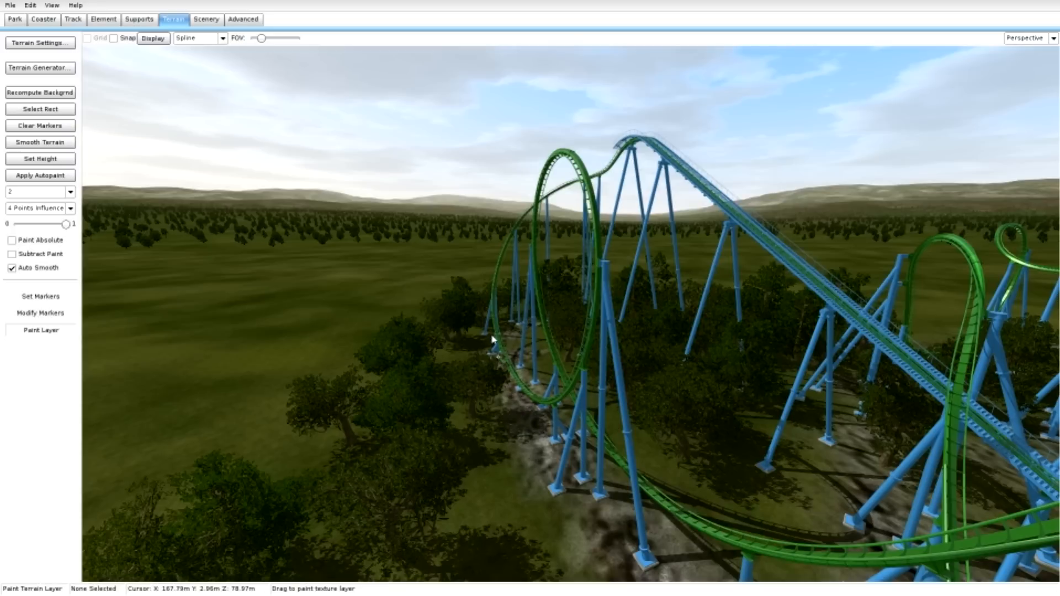
{"action": "mouse_move", "coordinate": [492, 336]}
{"action": "left_mouse_down"}
{"action": "mouse_move", "coordinate": [510, 334]}
{"action": "mouse_move", "coordinate": [504, 350]}
{"action": "left_mouse_up"}
{"action": "key", "text": "w"}
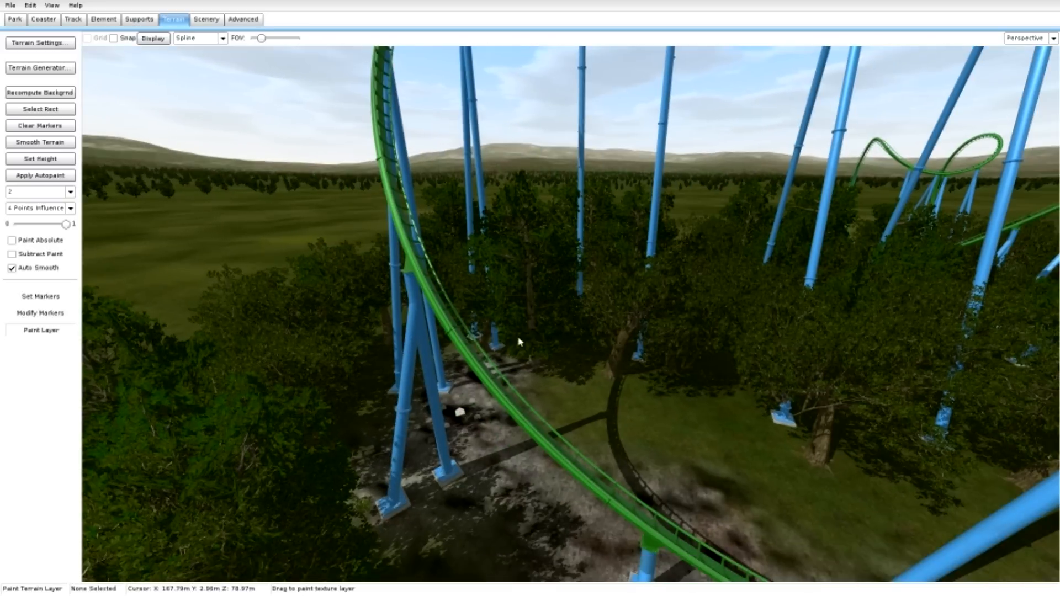
{"action": "right_click_drag", "start_coordinate": [500, 449], "coordinate": [502, 462]}
{"action": "key", "text": "s"}
{"action": "left_click_drag", "start_coordinate": [473, 476], "coordinate": [687, 521]}
{"action": "key", "text": "s"}
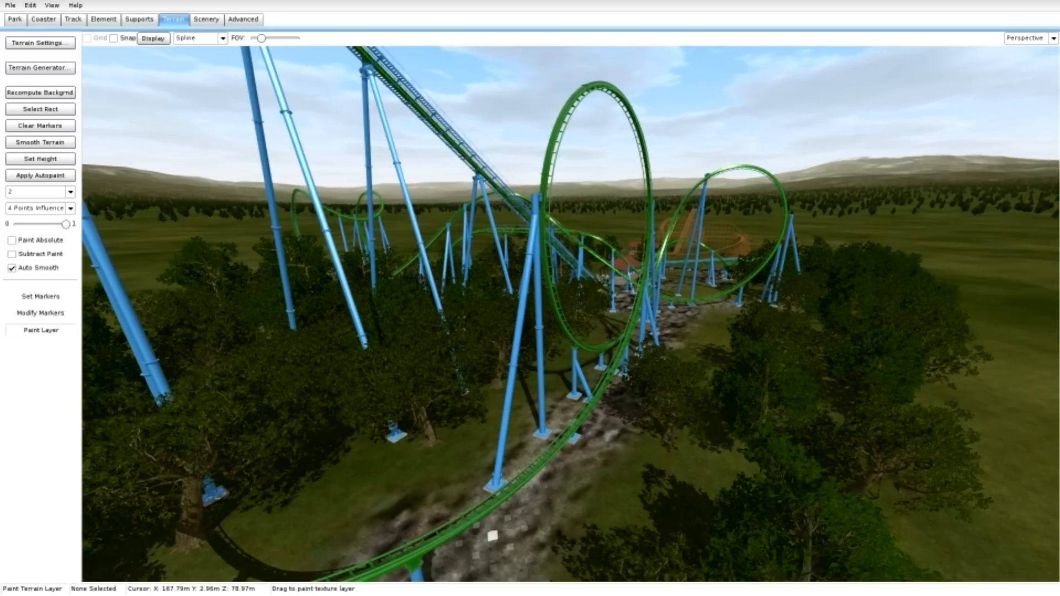
Add another terrain layer named Sand and assign it the SandTerrain texture from the library's Terrain/Sand group as its basemap.
{"action": "left_click", "coordinate": [49, 43]}
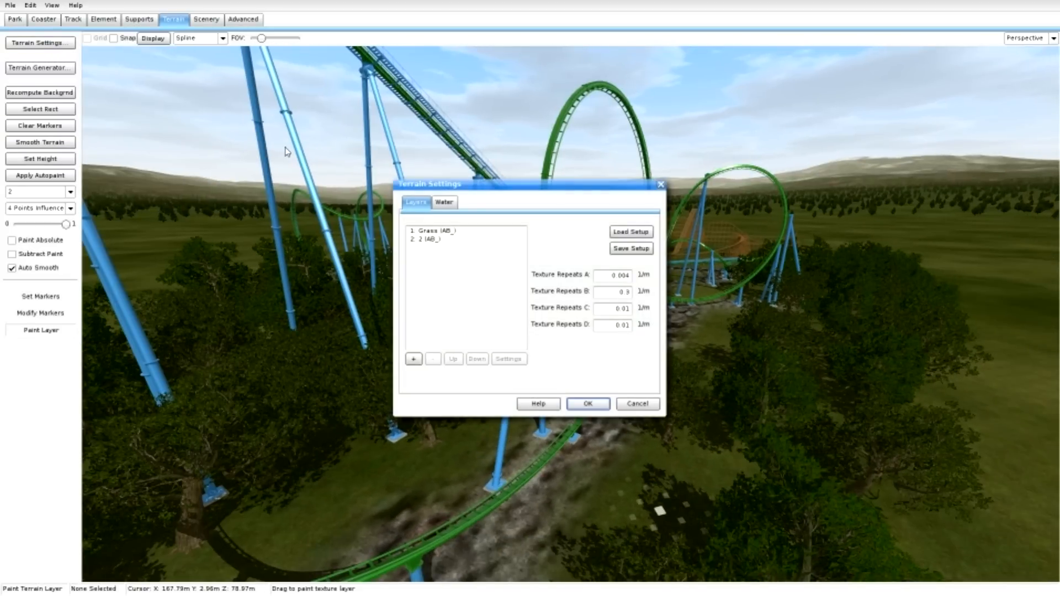
{"action": "left_click", "coordinate": [413, 359]}
{"action": "double_click", "coordinate": [449, 249]}
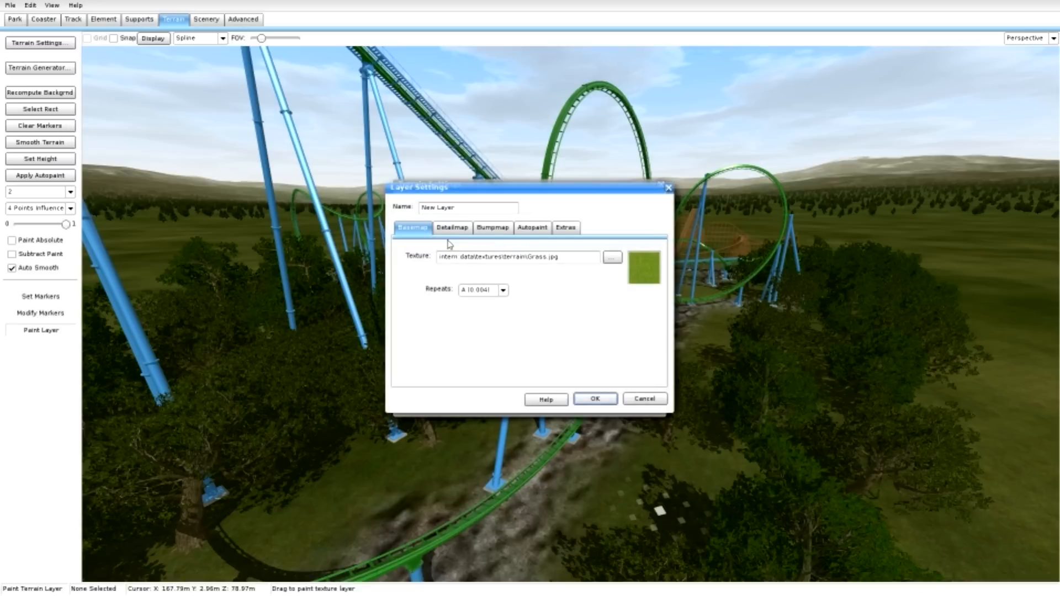
{"action": "type", "text": "D"}
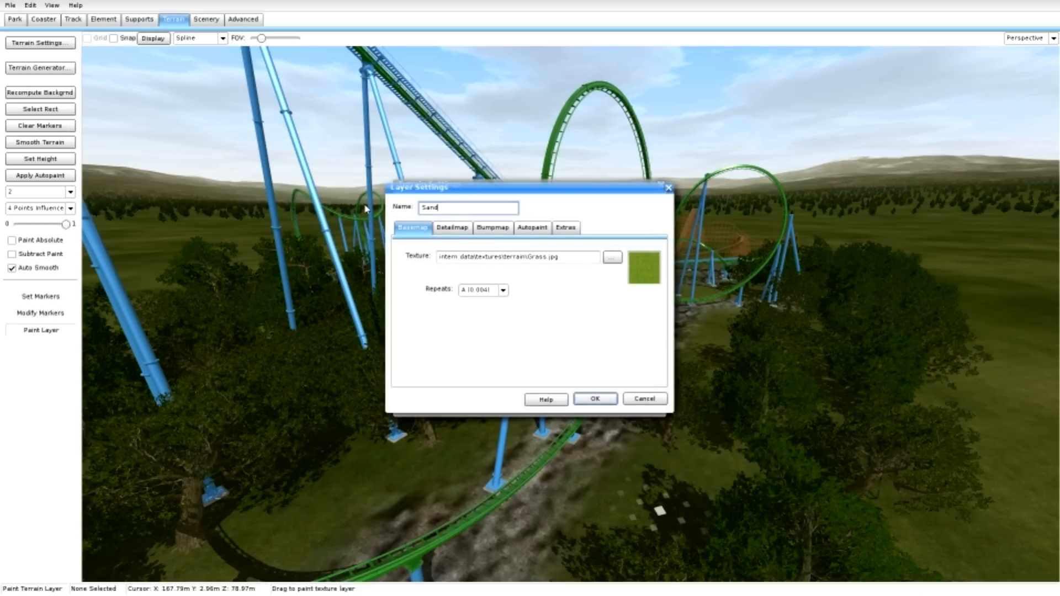
{"action": "left_click", "coordinate": [612, 257]}
{"action": "left_click", "coordinate": [379, 168]}
{"action": "double_click", "coordinate": [482, 343]}
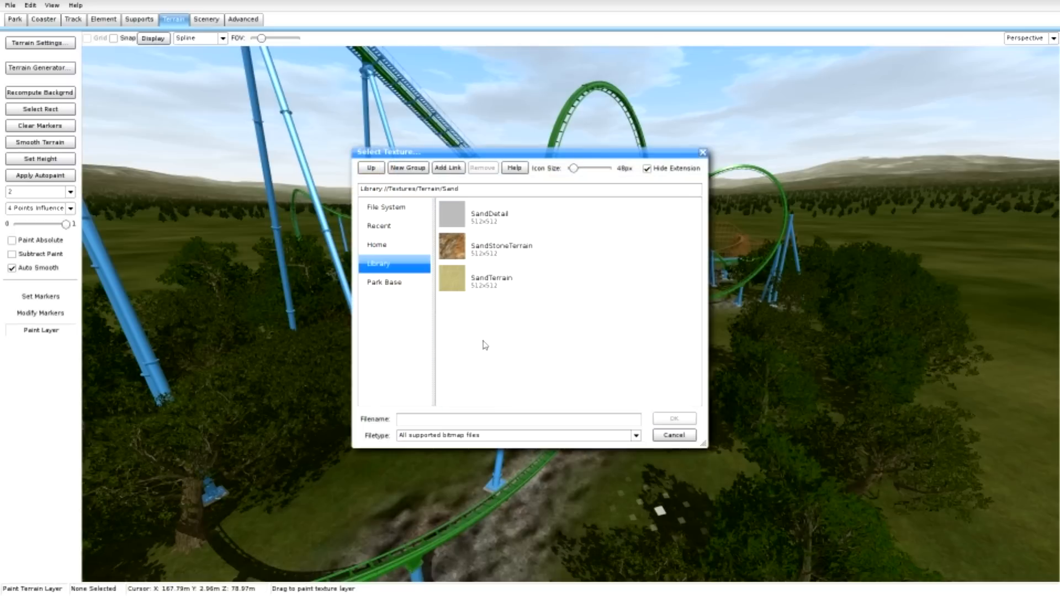
{"action": "left_click", "coordinate": [493, 285]}
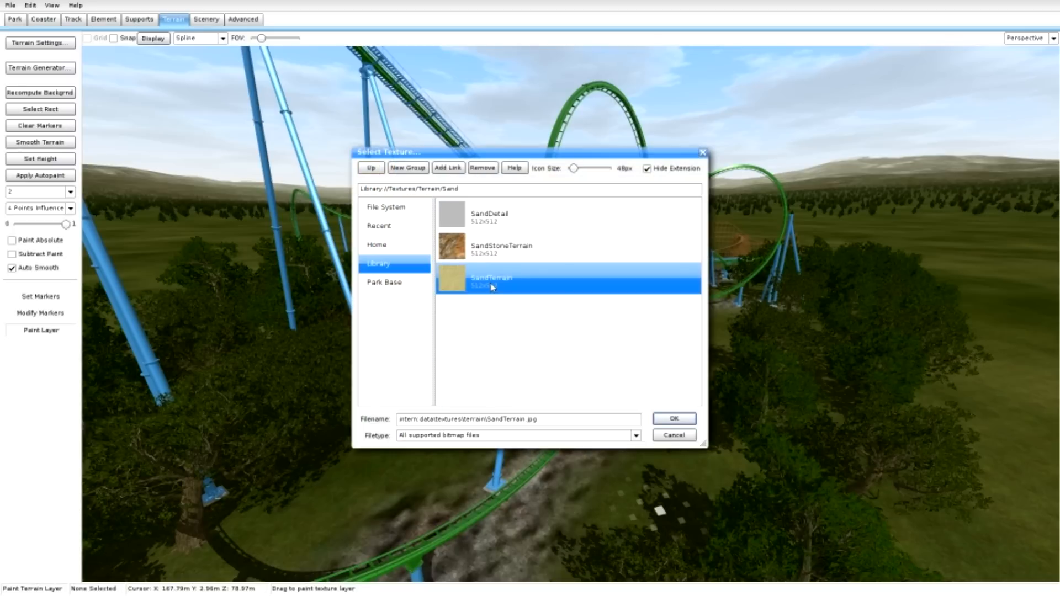
{"action": "double_click", "coordinate": [507, 257]}
Enable detail mapping on the Sand layer, assign it a detail texture and apply the terrain settings.
{"action": "left_click", "coordinate": [452, 228]}
{"action": "left_click", "coordinate": [407, 252]}
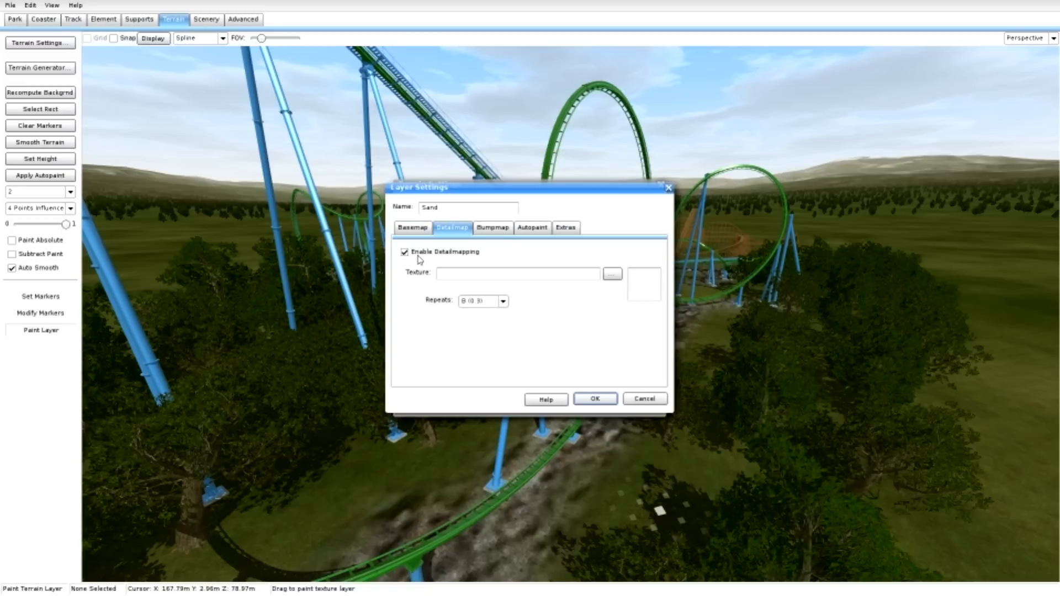
{"action": "left_click", "coordinate": [612, 275]}
{"action": "double_click", "coordinate": [597, 277]}
{"action": "left_click", "coordinate": [595, 399]}
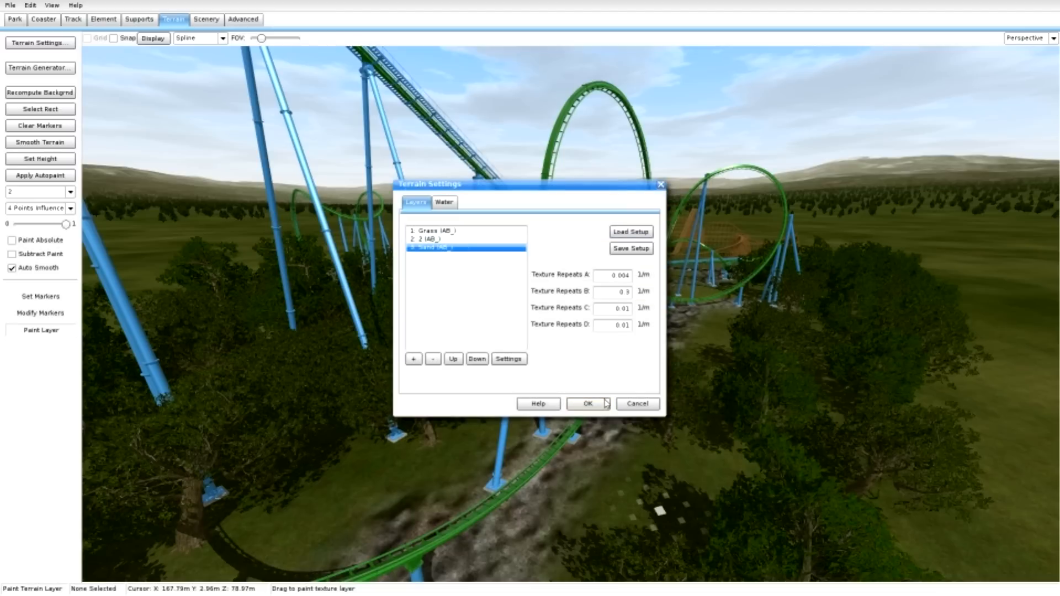
{"action": "left_click", "coordinate": [605, 404]}
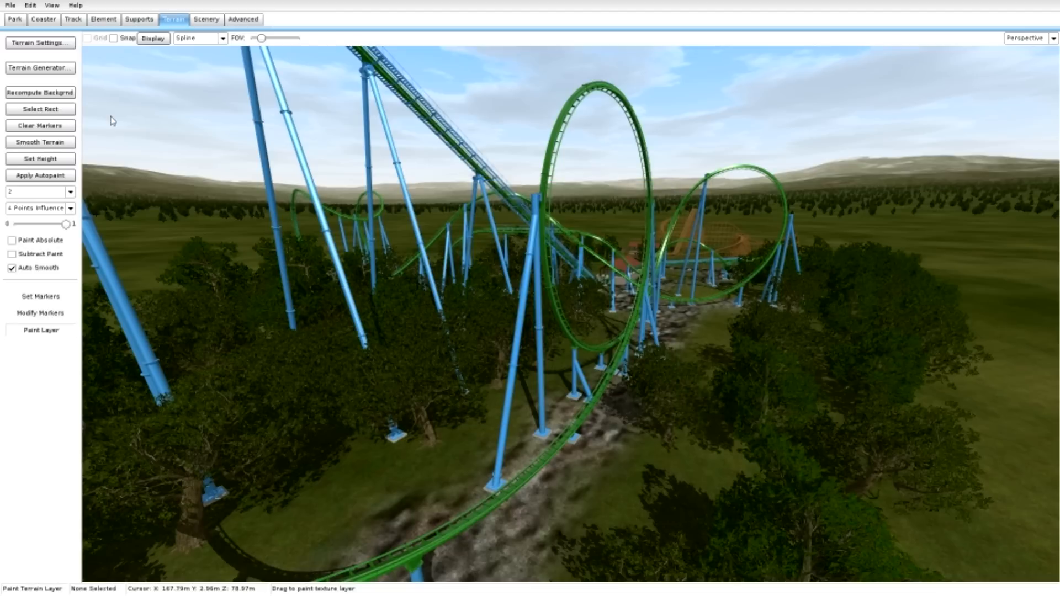
Select the Sand layer and paint sand along the outer edge of the gravel beneath the green coaster's vertical loops.
{"action": "left_click", "coordinate": [70, 193]}
{"action": "left_click", "coordinate": [66, 222]}
{"action": "right_click_drag", "start_coordinate": [378, 380], "coordinate": [543, 439]}
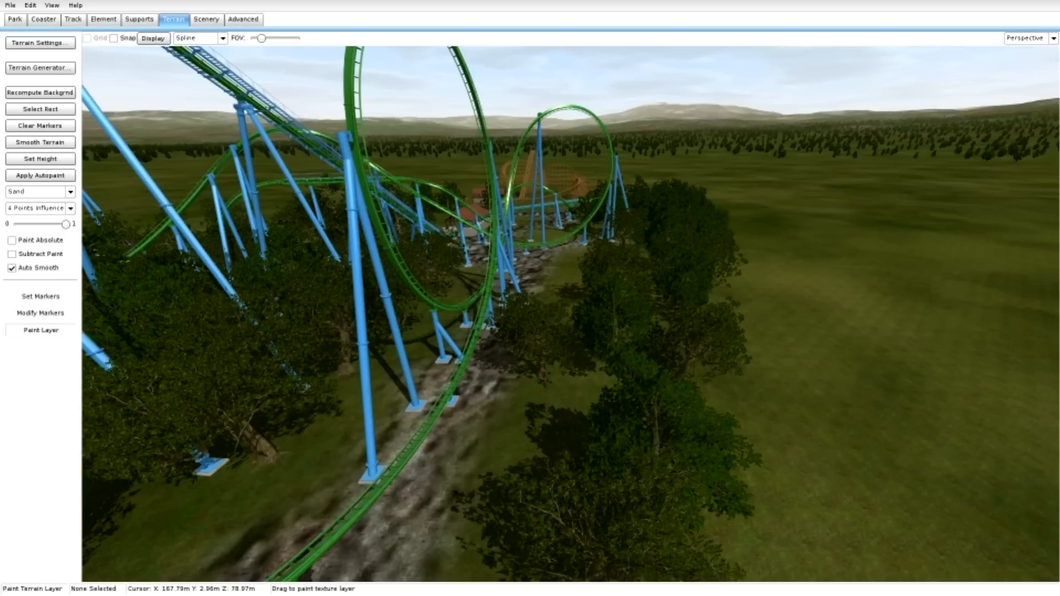
{"action": "right_click_drag", "start_coordinate": [379, 376], "coordinate": [441, 404]}
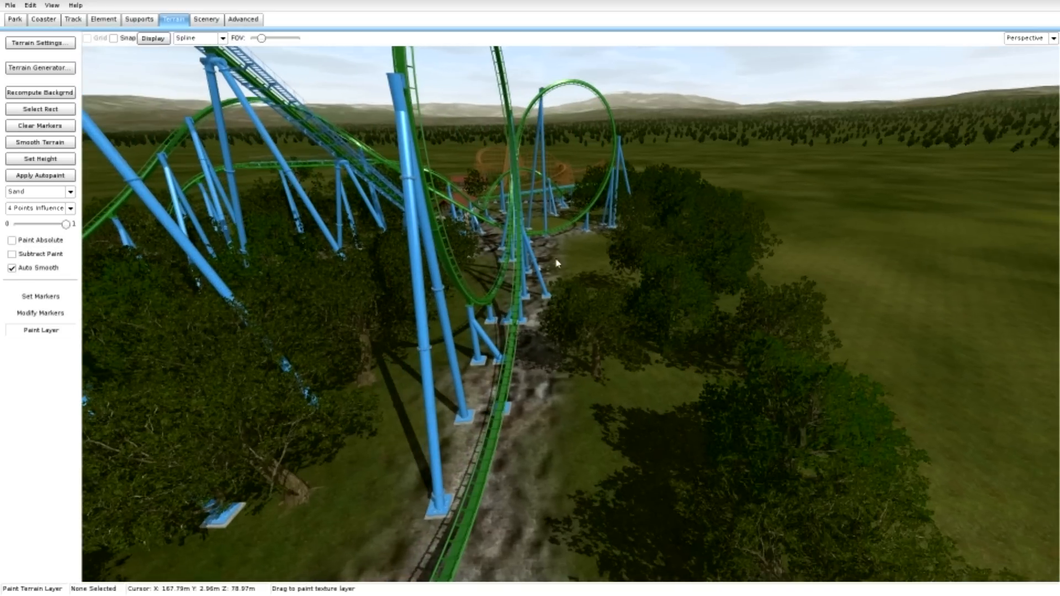
{"action": "left_click", "coordinate": [582, 250]}
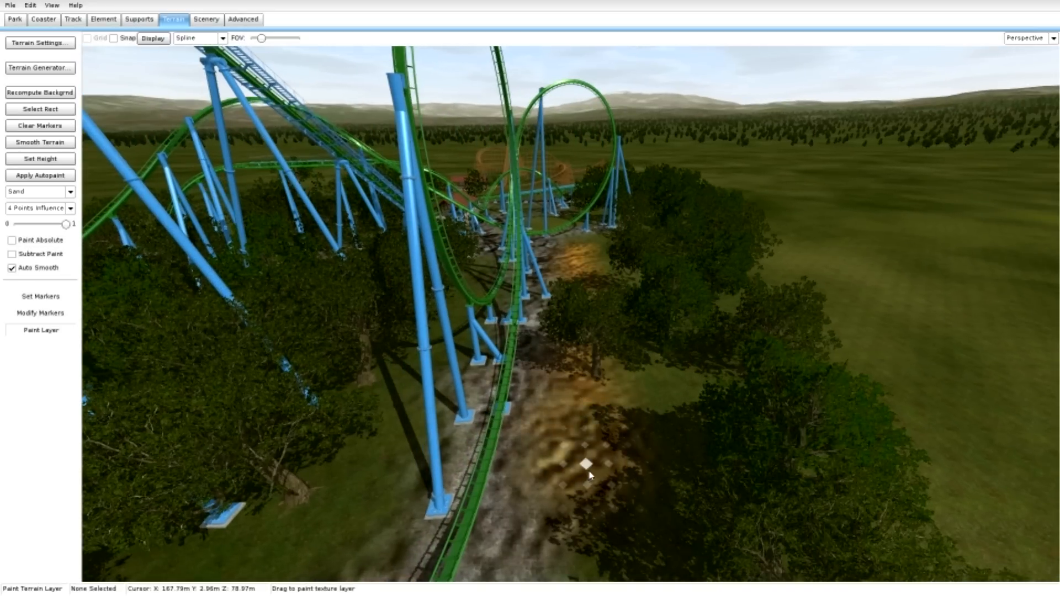
Paint sand on the inner side of the gravel strip, around the large blue support footings beside the loops.
{"action": "right_click_drag", "start_coordinate": [590, 475], "coordinate": [648, 477]}
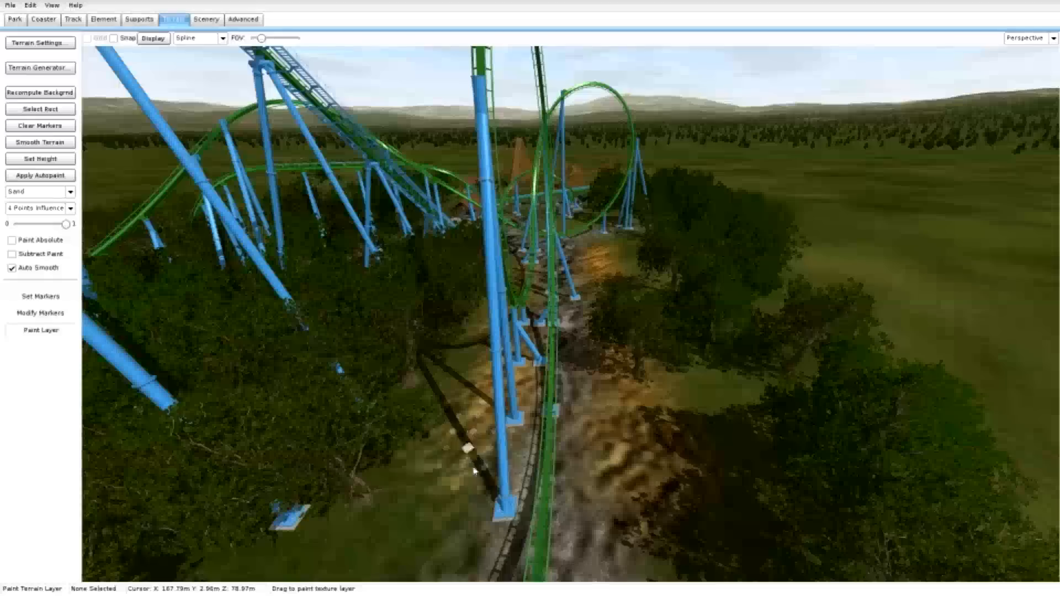
{"action": "right_click_drag", "start_coordinate": [475, 471], "coordinate": [476, 420]}
{"action": "key", "text": "w"}
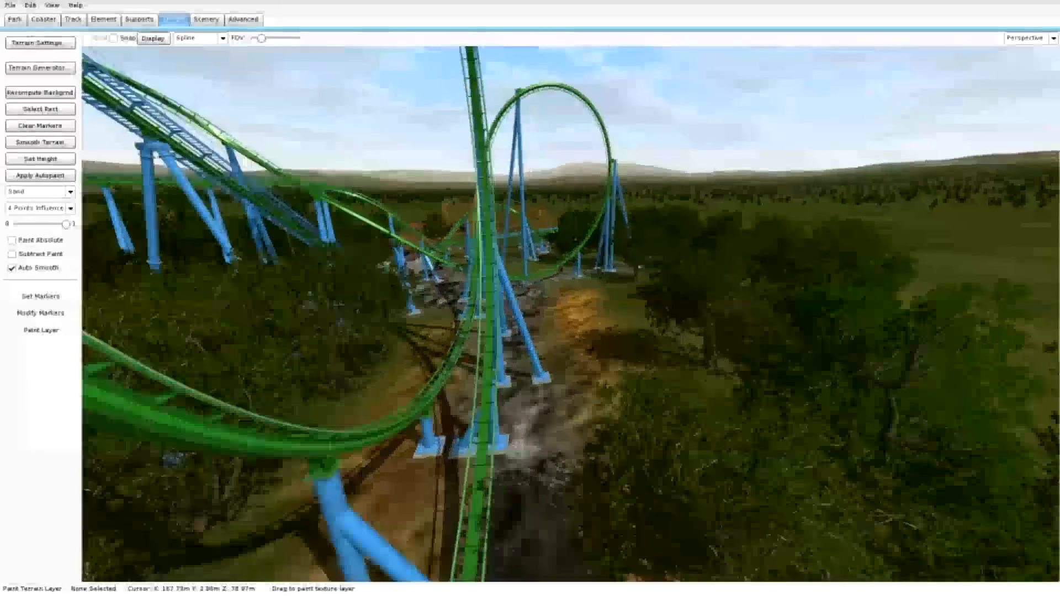
{"action": "key", "text": "w"}
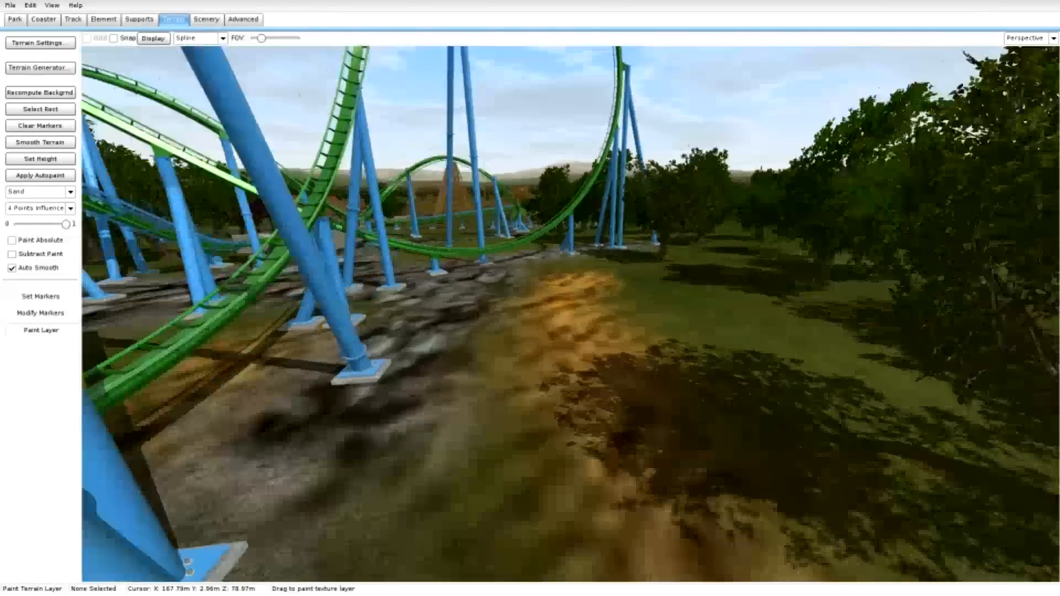
{"action": "right_click_drag", "start_coordinate": [476, 419], "coordinate": [456, 492]}
Paint a sand border around the gravel patch under the green coaster's far turn.
{"action": "key", "text": "s"}
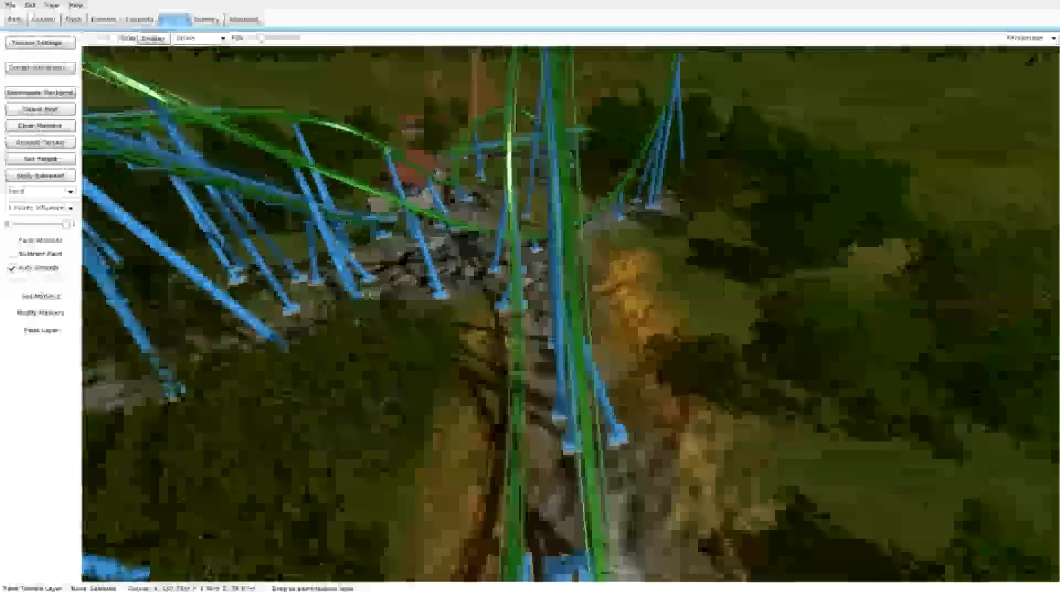
{"action": "key", "text": "a"}
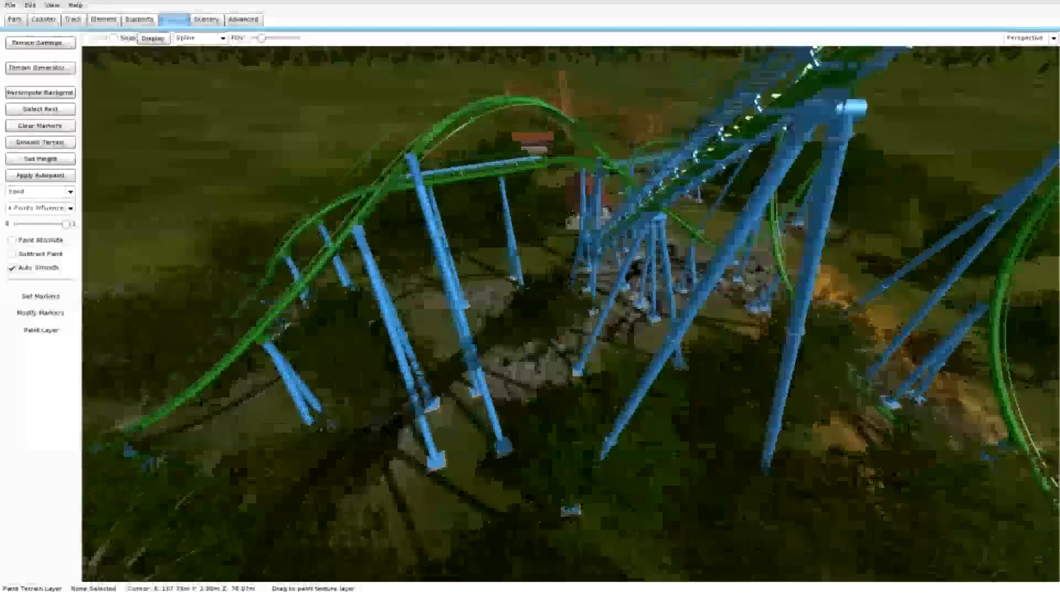
{"action": "key", "text": "a"}
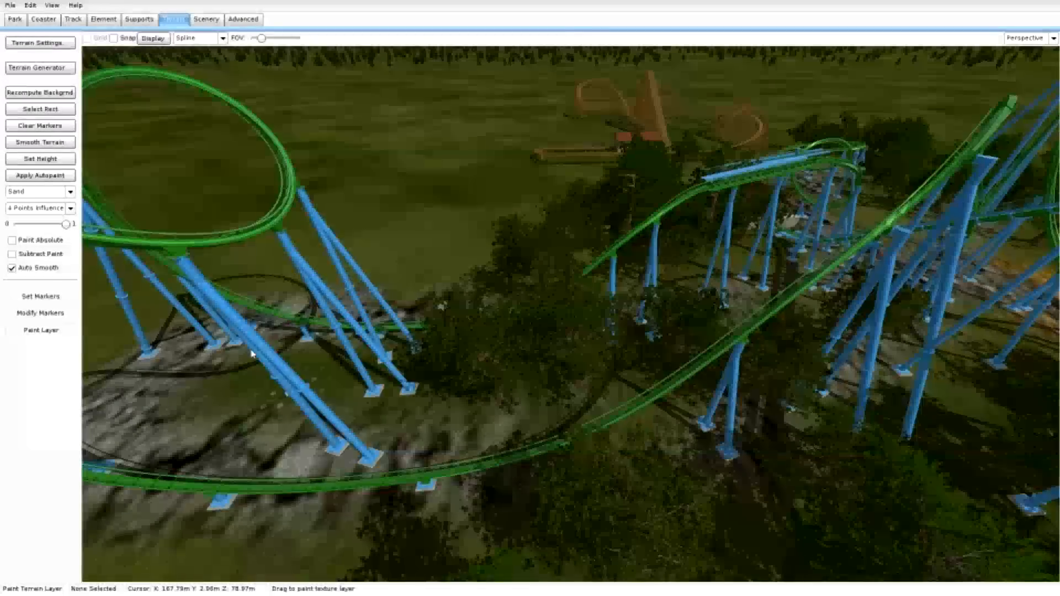
{"action": "mouse_move", "coordinate": [251, 353]}
{"action": "left_mouse_down"}
{"action": "mouse_move", "coordinate": [248, 374]}
{"action": "mouse_move", "coordinate": [355, 379]}
{"action": "mouse_move", "coordinate": [445, 407]}
{"action": "mouse_move", "coordinate": [632, 388]}
{"action": "left_mouse_up"}
{"action": "key", "text": "w"}
{"action": "mouse_move", "coordinate": [631, 388]}
{"action": "right_mouse_down"}
{"action": "mouse_move", "coordinate": [558, 309]}
{"action": "mouse_move", "coordinate": [569, 304]}
{"action": "mouse_move", "coordinate": [625, 348]}
{"action": "mouse_move", "coordinate": [640, 381]}
{"action": "mouse_move", "coordinate": [596, 409]}
{"action": "right_mouse_up"}
{"action": "key", "text": "s"}
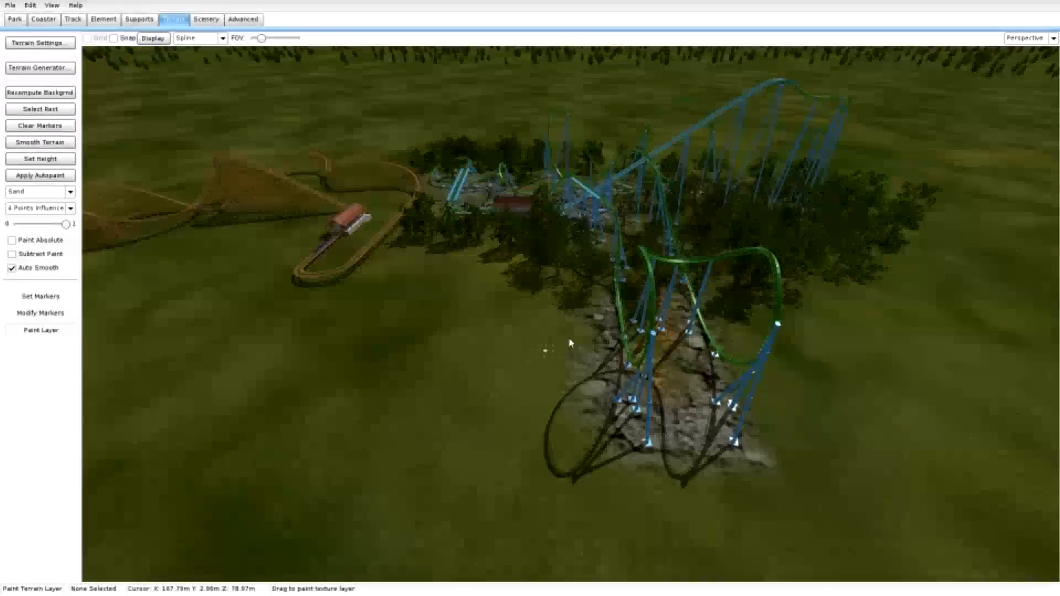
{"action": "left_click_drag", "start_coordinate": [574, 331], "coordinate": [576, 388]}
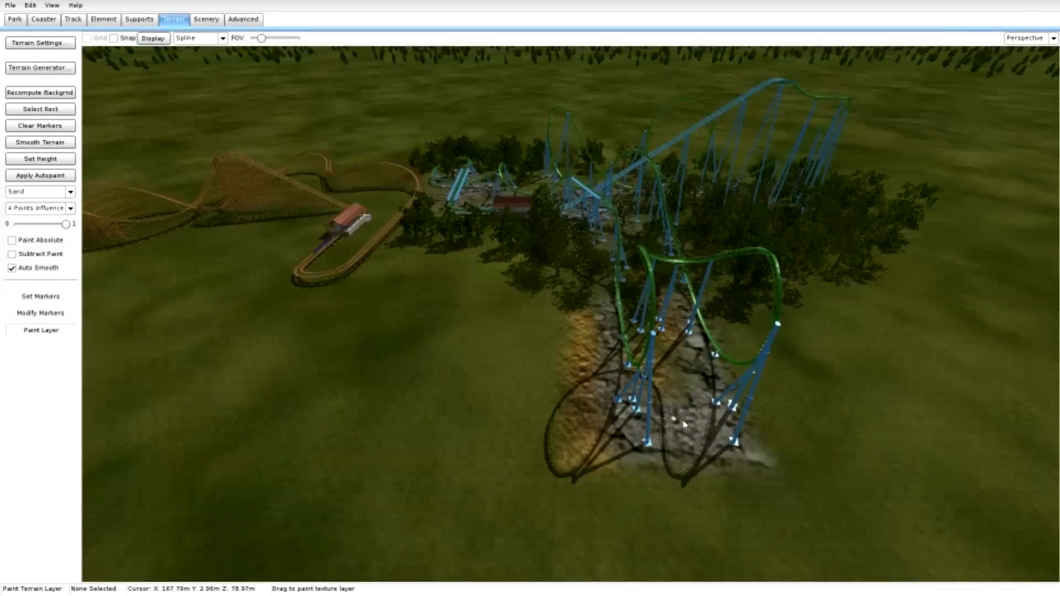
{"action": "key", "text": "d"}
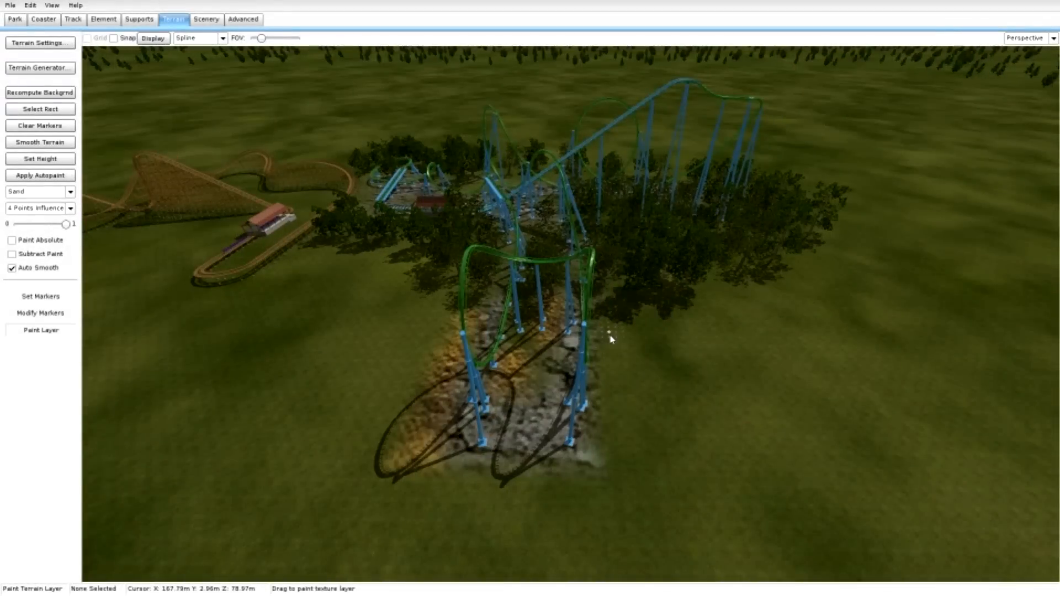
{"action": "mouse_move", "coordinate": [619, 444]}
{"action": "left_mouse_down"}
{"action": "mouse_move", "coordinate": [613, 465]}
{"action": "mouse_move", "coordinate": [529, 495]}
{"action": "mouse_move", "coordinate": [413, 492]}
{"action": "left_mouse_up"}
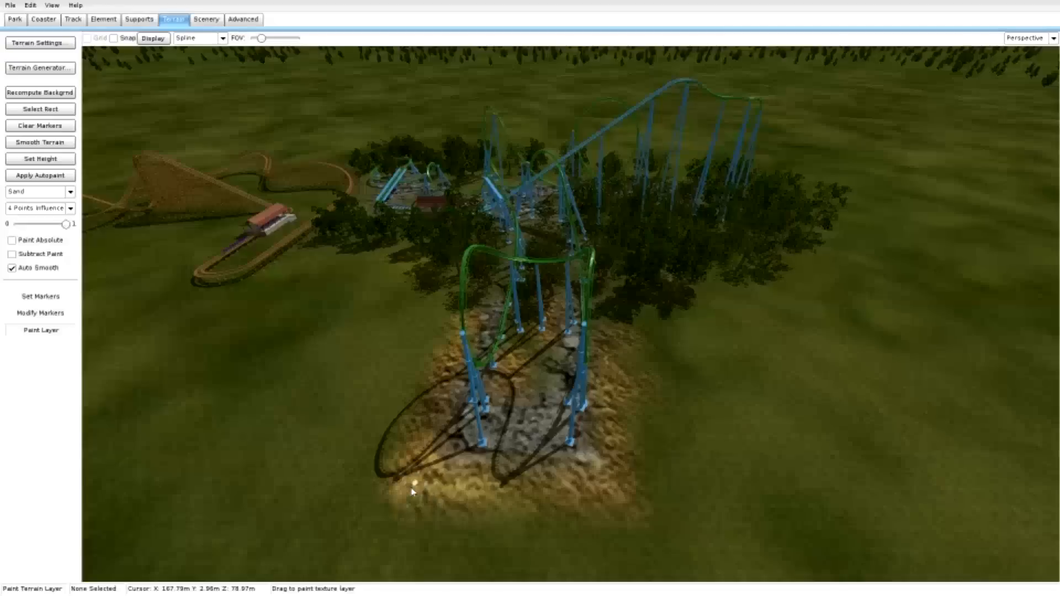
Set the marker influence to 32 points and place terrain markers on the open grass beyond the green coaster's far turn.
{"action": "key", "text": "d"}
{"action": "mouse_move", "coordinate": [420, 458]}
{"action": "right_mouse_down"}
{"action": "mouse_move", "coordinate": [414, 431]}
{"action": "mouse_move", "coordinate": [265, 409]}
{"action": "right_mouse_up"}
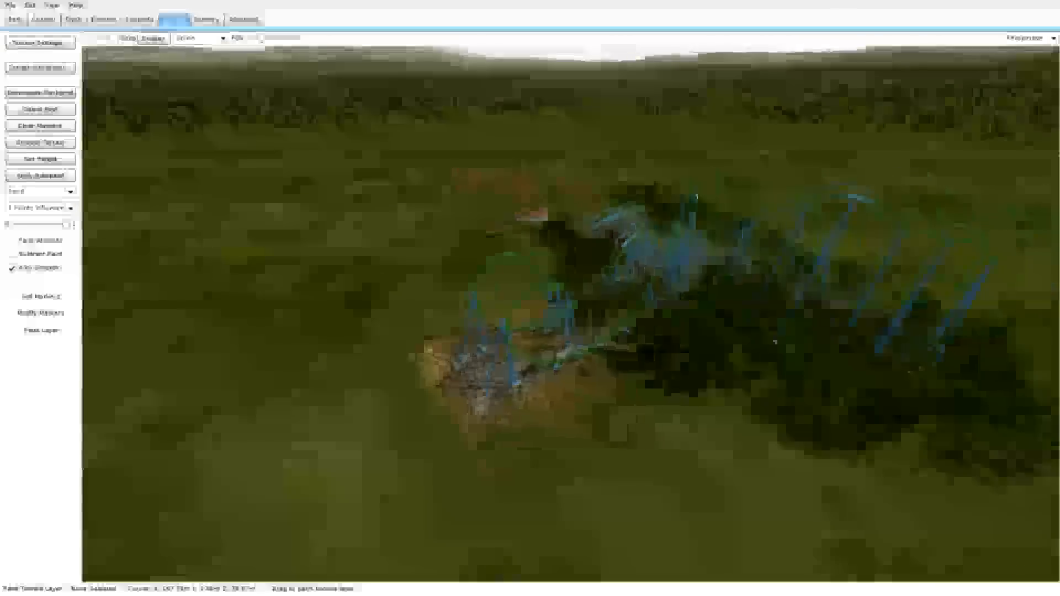
{"action": "right_click_drag", "start_coordinate": [428, 430], "coordinate": [391, 426]}
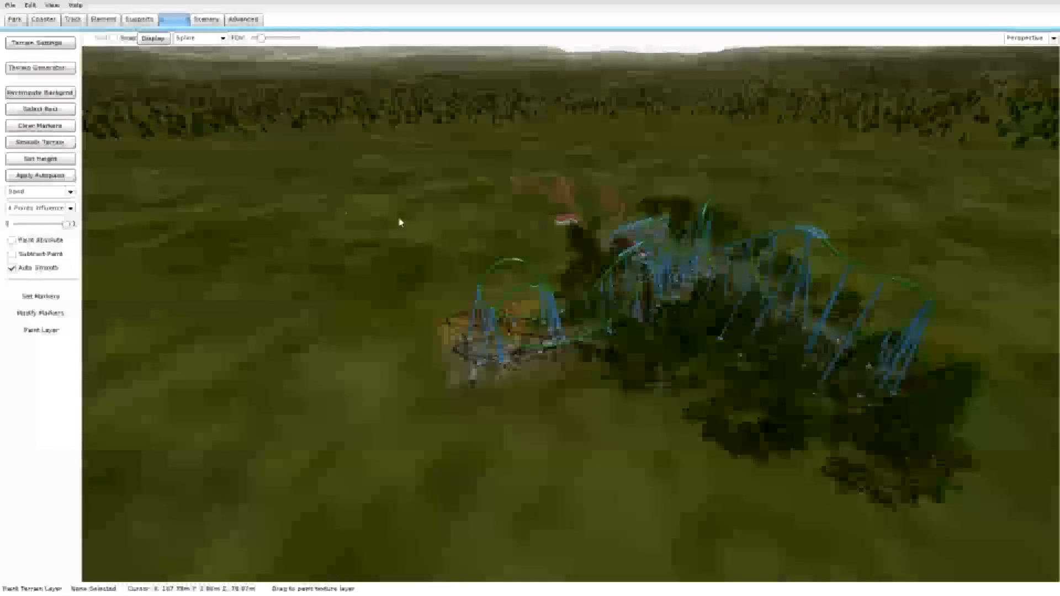
{"action": "key", "text": "a"}
{"action": "right_click_drag", "start_coordinate": [400, 222], "coordinate": [395, 249]}
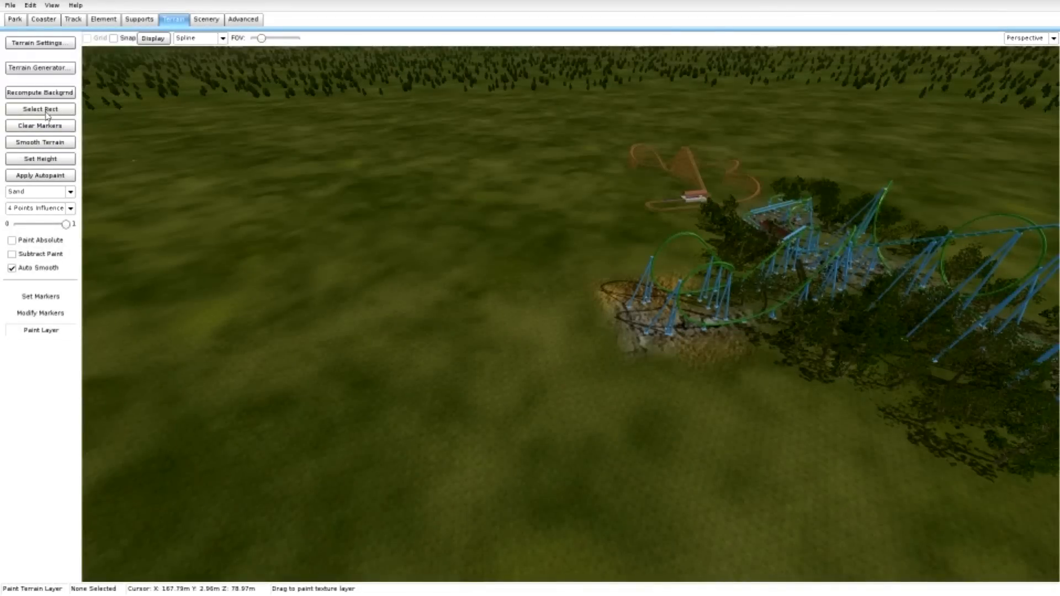
{"action": "left_click", "coordinate": [58, 299]}
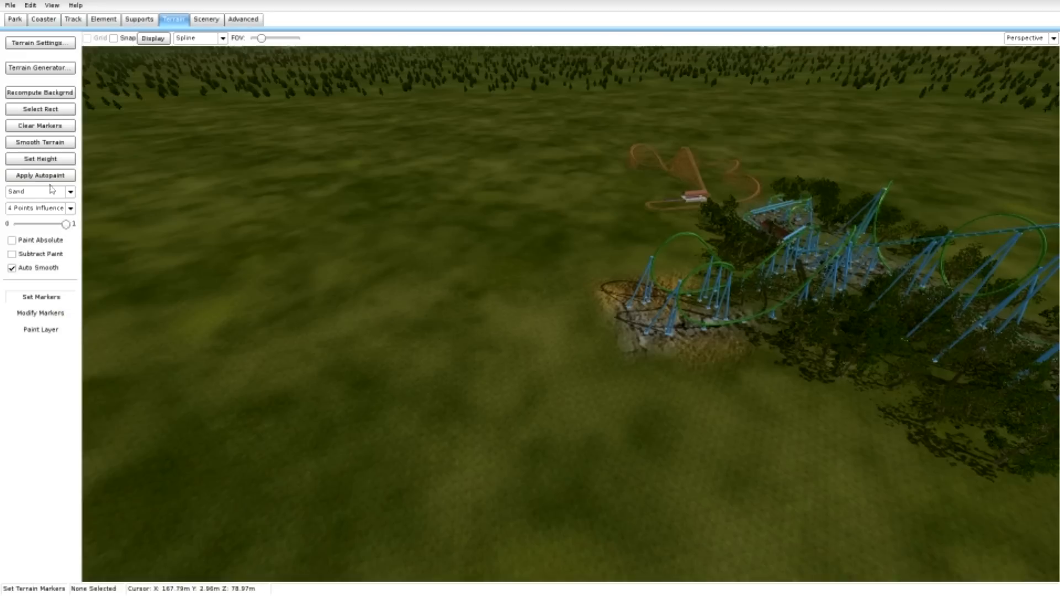
{"action": "left_click", "coordinate": [37, 208]}
{"action": "left_click", "coordinate": [35, 270]}
{"action": "left_click", "coordinate": [461, 293]}
{"action": "left_click", "coordinate": [482, 250]}
{"action": "left_click", "coordinate": [442, 336]}
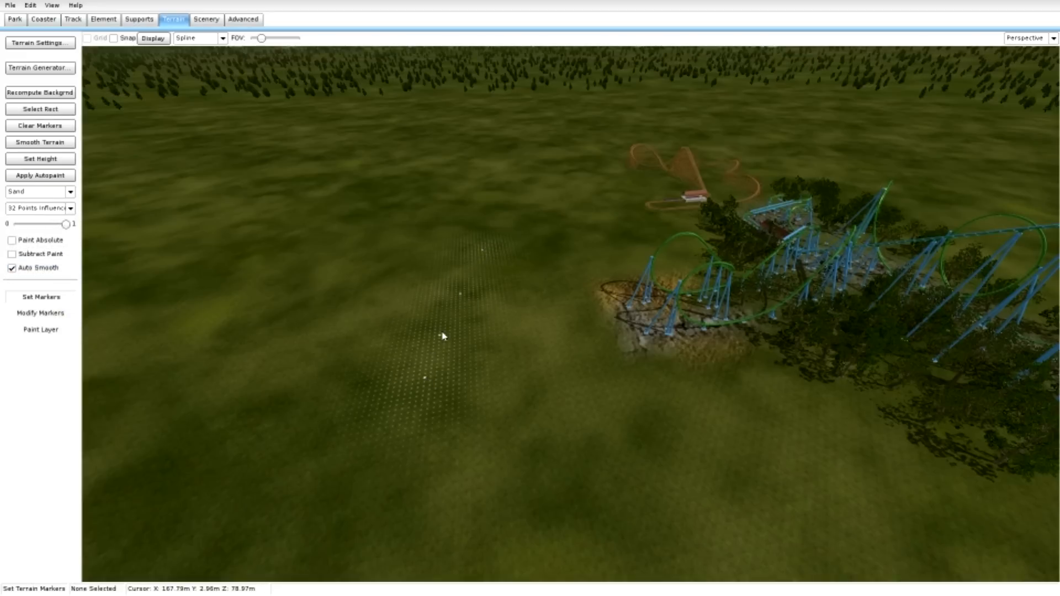
{"action": "left_click", "coordinate": [464, 269]}
{"action": "left_click", "coordinate": [450, 249]}
{"action": "left_click", "coordinate": [373, 248]}
{"action": "left_click", "coordinate": [426, 249]}
{"action": "left_click", "coordinate": [410, 290]}
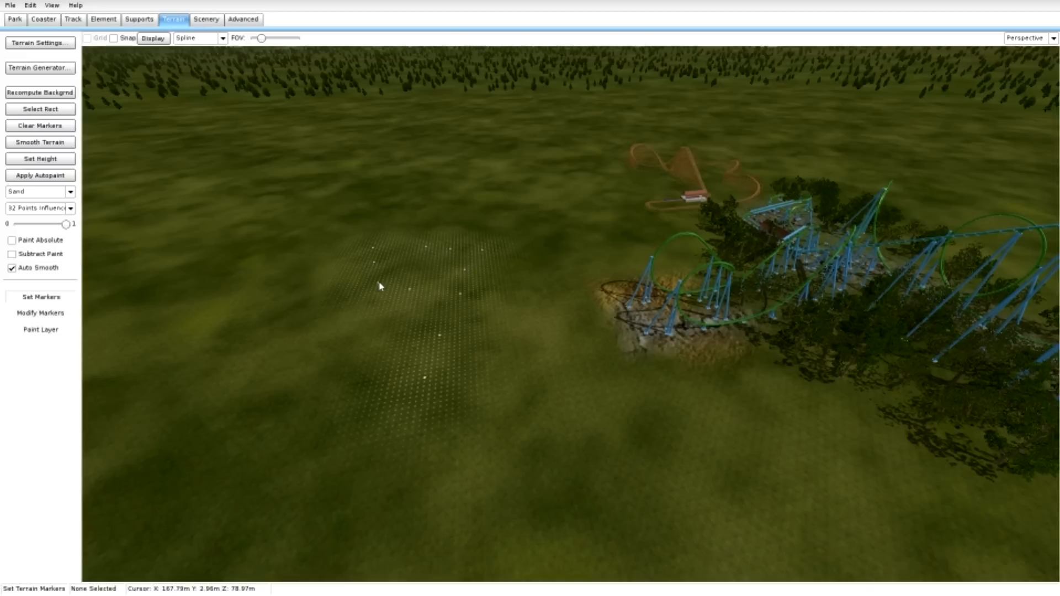
Extend the terrain markers across the nearer part of the open grass and try adjusting the marked terrain's height.
{"action": "left_click", "coordinate": [377, 283]}
{"action": "left_click", "coordinate": [377, 327]}
{"action": "left_click", "coordinate": [314, 394]}
{"action": "left_click", "coordinate": [352, 458]}
{"action": "left_click", "coordinate": [424, 455]}
{"action": "left_click", "coordinate": [270, 463]}
{"action": "left_click", "coordinate": [40, 314]}
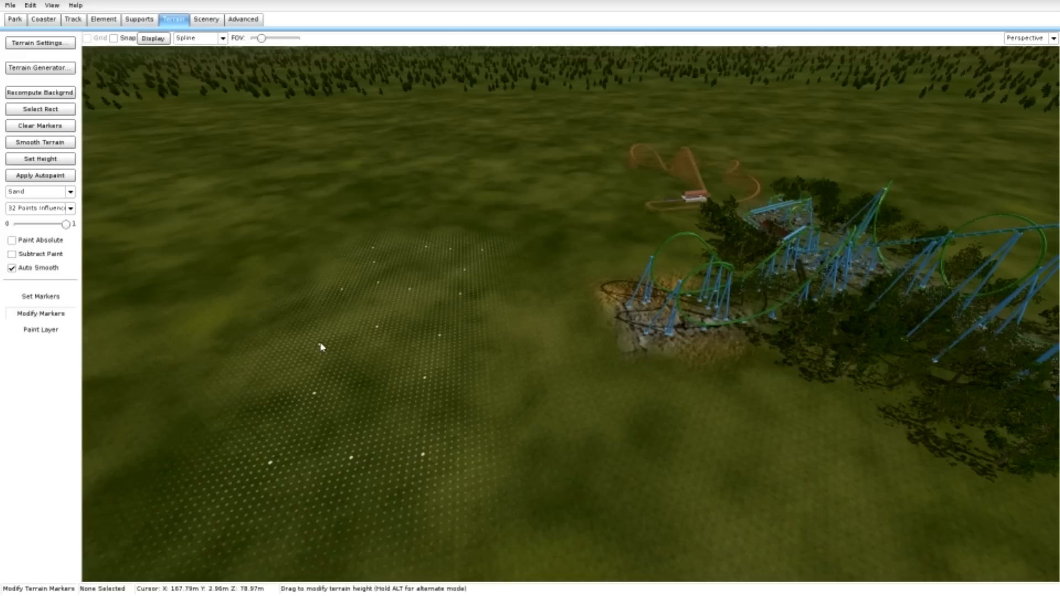
{"action": "mouse_move", "coordinate": [323, 358]}
{"action": "left_mouse_down"}
{"action": "mouse_move", "coordinate": [349, 445]}
{"action": "mouse_move", "coordinate": [341, 410]}
{"action": "mouse_move", "coordinate": [352, 371]}
{"action": "left_mouse_up"}
Continue the terrain markers around the outside of the far turn and along the grass beside the tree line.
{"action": "left_click", "coordinate": [65, 297]}
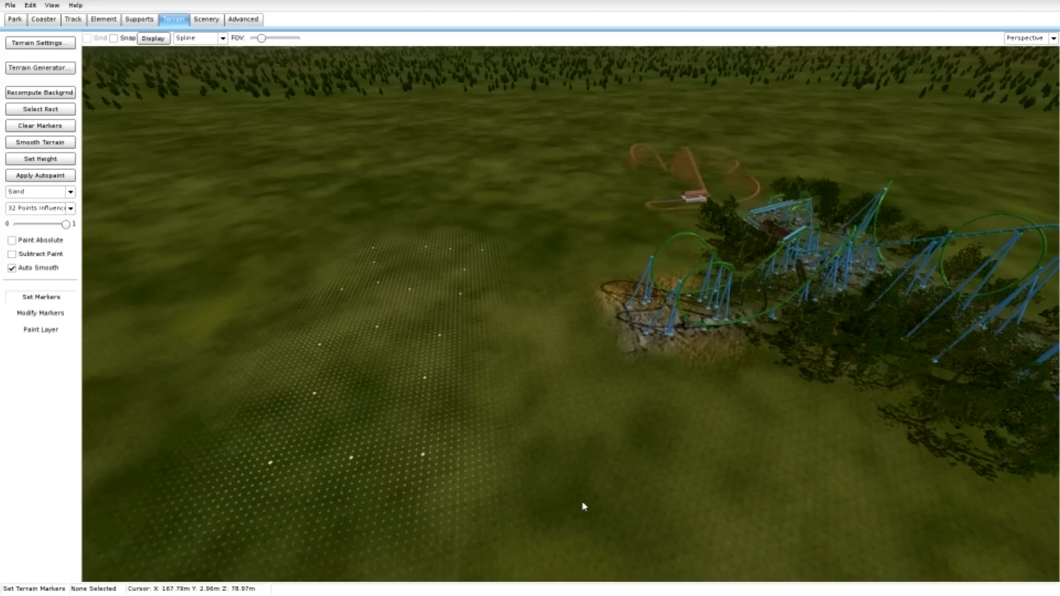
{"action": "left_click", "coordinate": [514, 402]}
{"action": "right_click_drag", "start_coordinate": [528, 397], "coordinate": [696, 455]}
{"action": "left_click", "coordinate": [525, 277]}
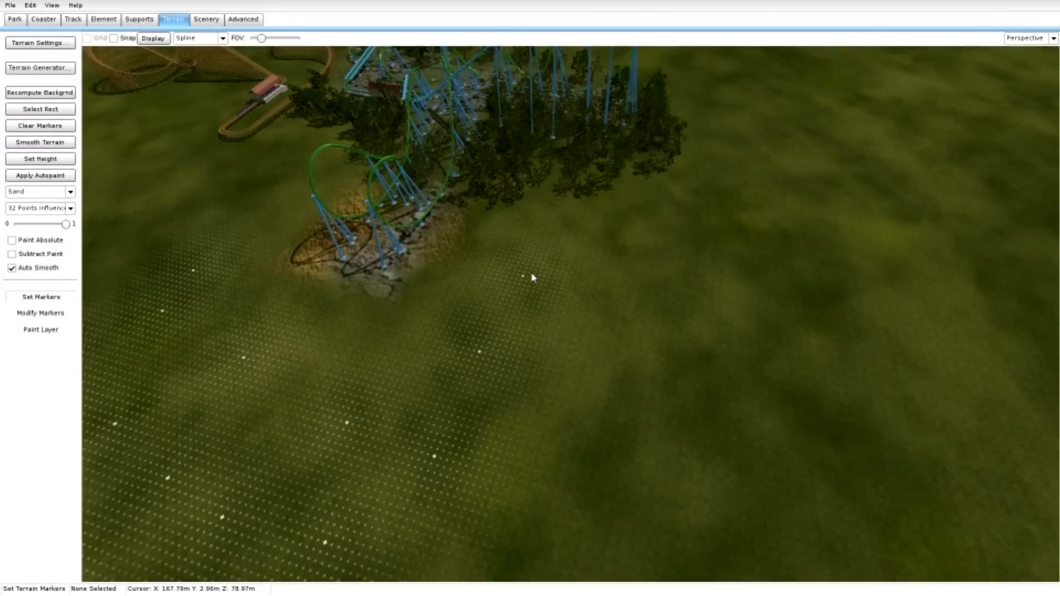
{"action": "left_click", "coordinate": [641, 247]}
{"action": "left_click", "coordinate": [759, 208]}
{"action": "left_click", "coordinate": [790, 302]}
Widen the marked area with more terrain markers on the grass farther out from the tree line.
{"action": "left_click", "coordinate": [558, 485]}
{"action": "left_click", "coordinate": [686, 450]}
{"action": "left_click", "coordinate": [855, 413]}
{"action": "right_click_drag", "start_coordinate": [859, 417], "coordinate": [729, 375]}
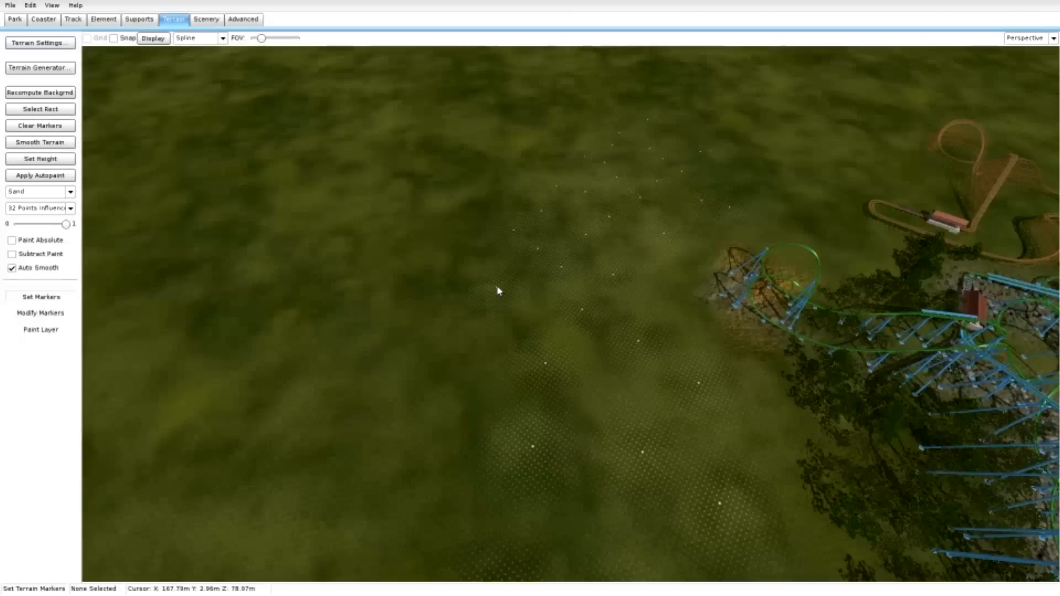
{"action": "left_click", "coordinate": [445, 388]}
{"action": "left_click", "coordinate": [416, 517]}
Try lowering the marked terrain beside the green coaster to form a lake.
{"action": "left_click", "coordinate": [41, 314]}
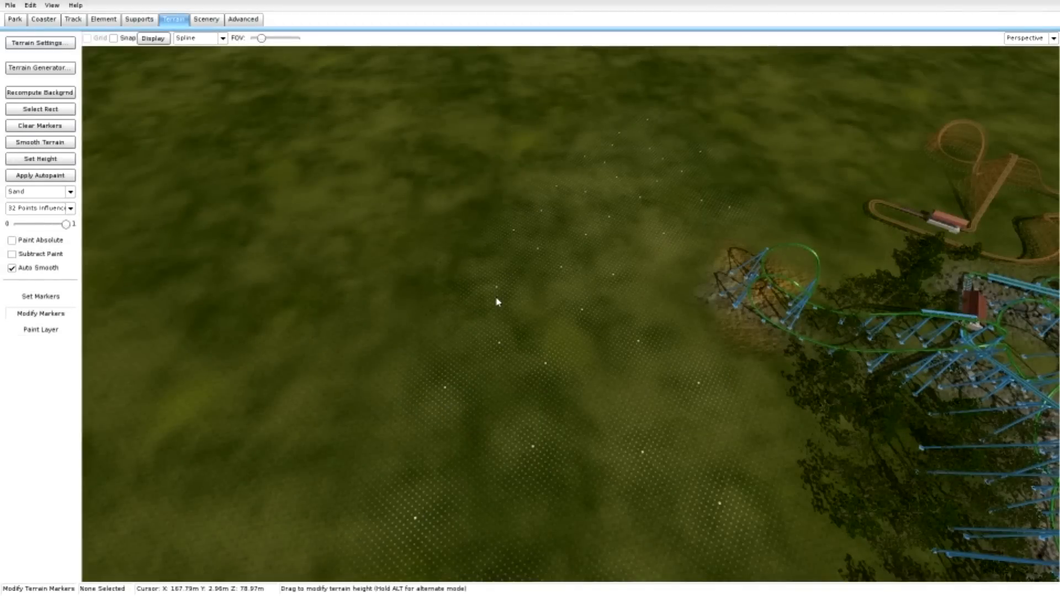
{"action": "left_click_drag", "start_coordinate": [501, 313], "coordinate": [505, 474]}
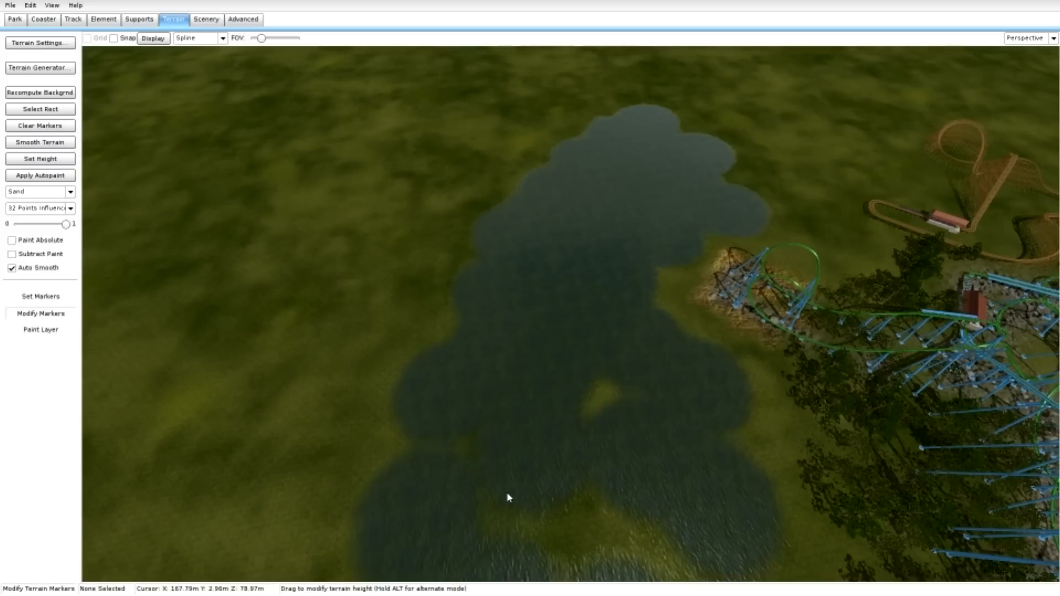
{"action": "left_click_drag", "start_coordinate": [516, 532], "coordinate": [533, 579]}
{"action": "left_click_drag", "start_coordinate": [575, 424], "coordinate": [582, 351]}
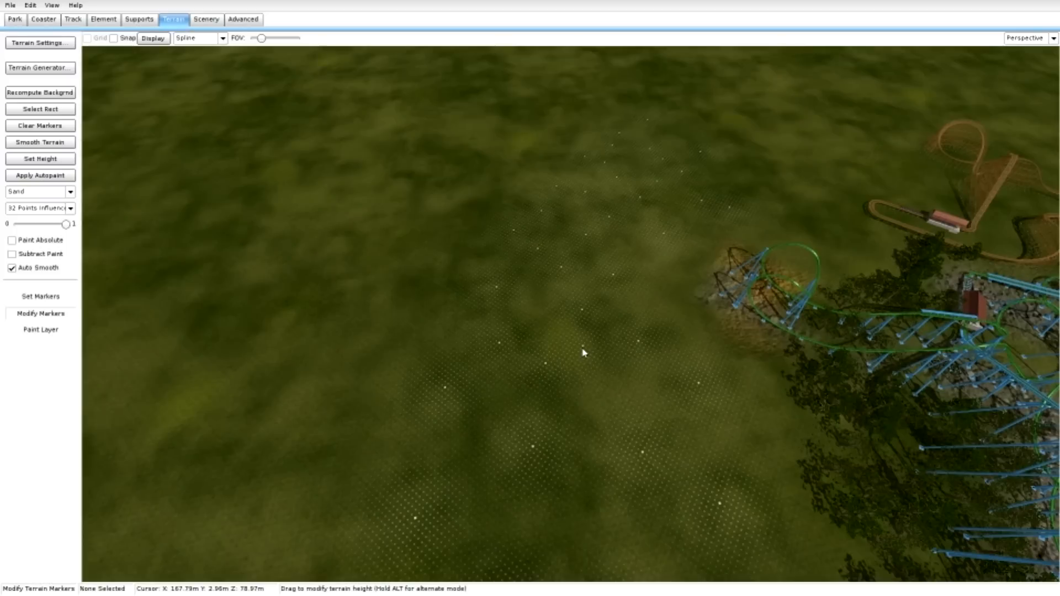
Fill the gaps in the planned lake area with additional terrain markers and extend its near end.
{"action": "left_click", "coordinate": [41, 297]}
{"action": "left_click", "coordinate": [593, 512]}
{"action": "left_click", "coordinate": [592, 417]}
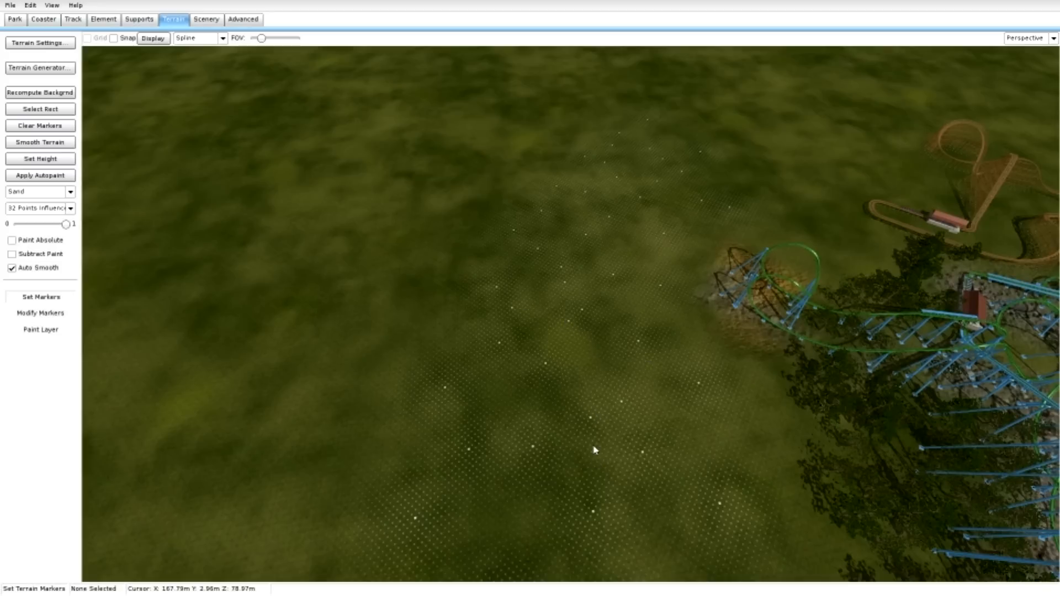
{"action": "left_click", "coordinate": [639, 518]}
{"action": "right_click_drag", "start_coordinate": [730, 530], "coordinate": [729, 574]}
{"action": "left_click", "coordinate": [692, 514]}
{"action": "left_click", "coordinate": [523, 472]}
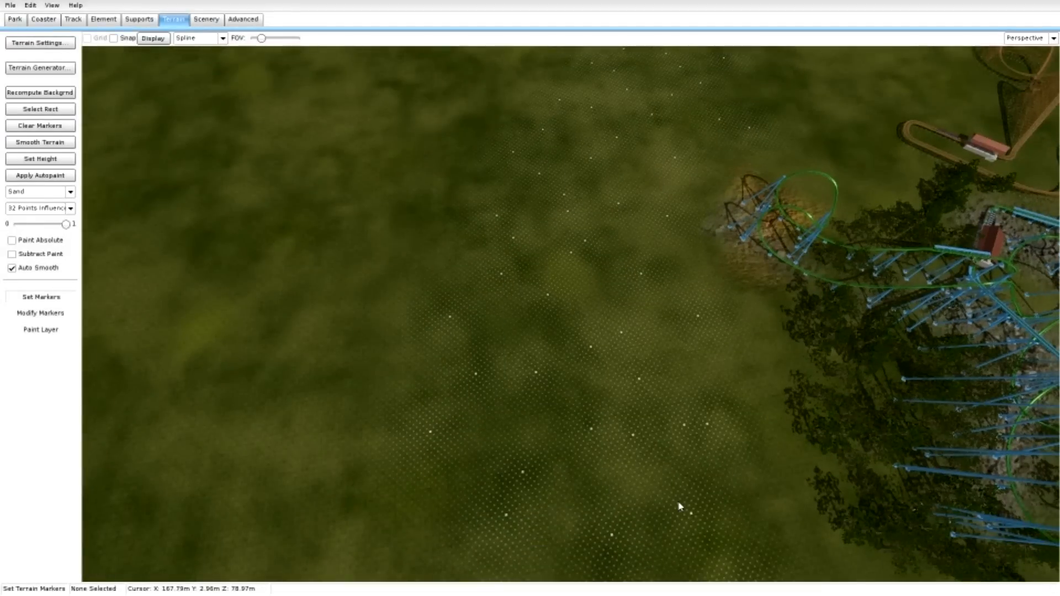
Try lowering the enlarged marker area into a lake basin, and undo the height change.
{"action": "left_click", "coordinate": [65, 314]}
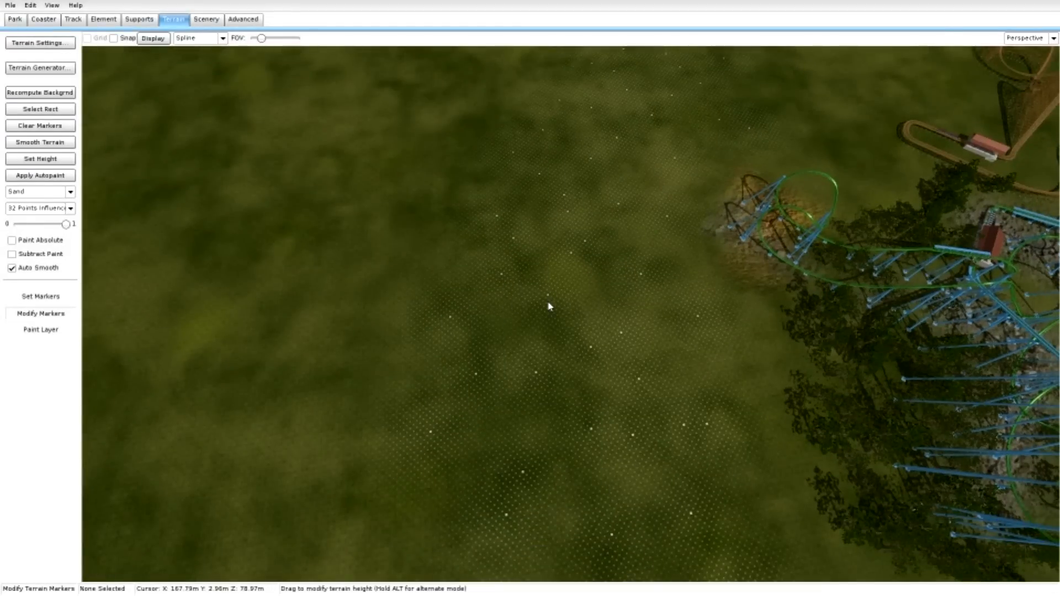
{"action": "left_click_drag", "start_coordinate": [548, 323], "coordinate": [533, 383]}
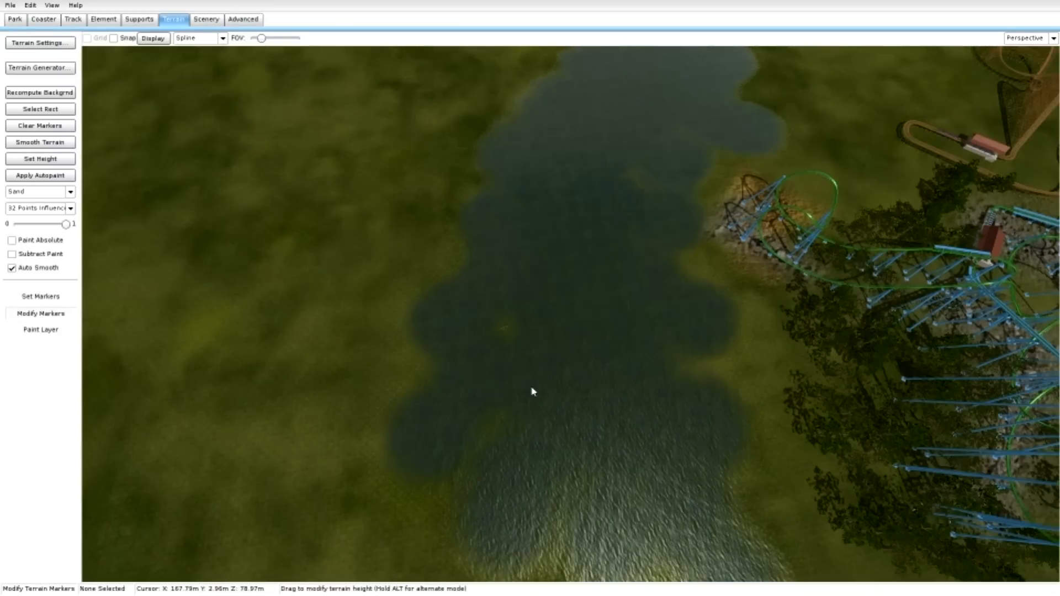
{"action": "key", "text": "ctrl+z"}
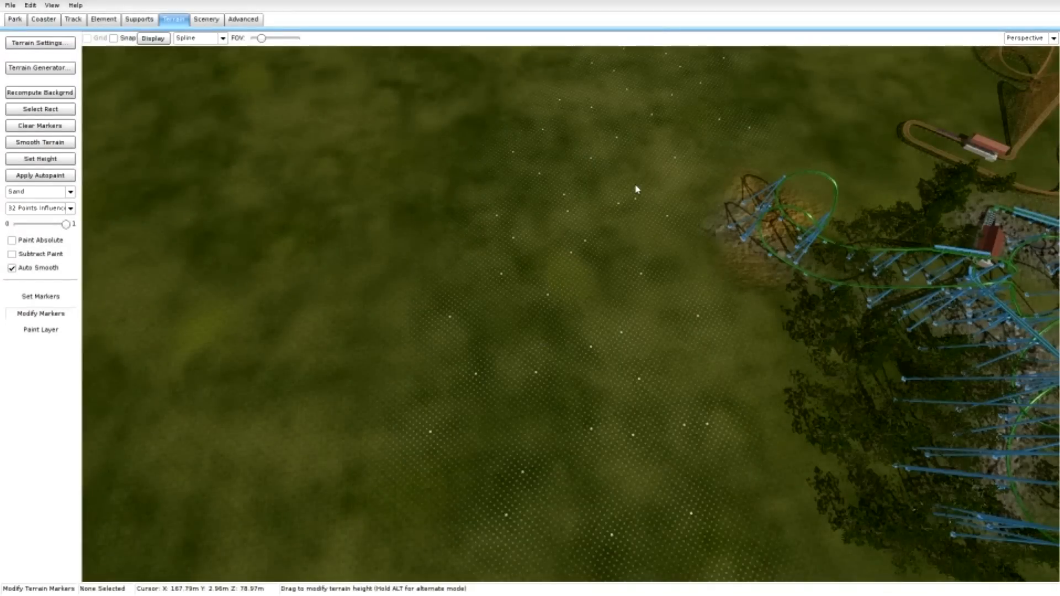
Add more markers through the middle of the lake area and lower the marked terrain below water level.
{"action": "left_click", "coordinate": [55, 297]}
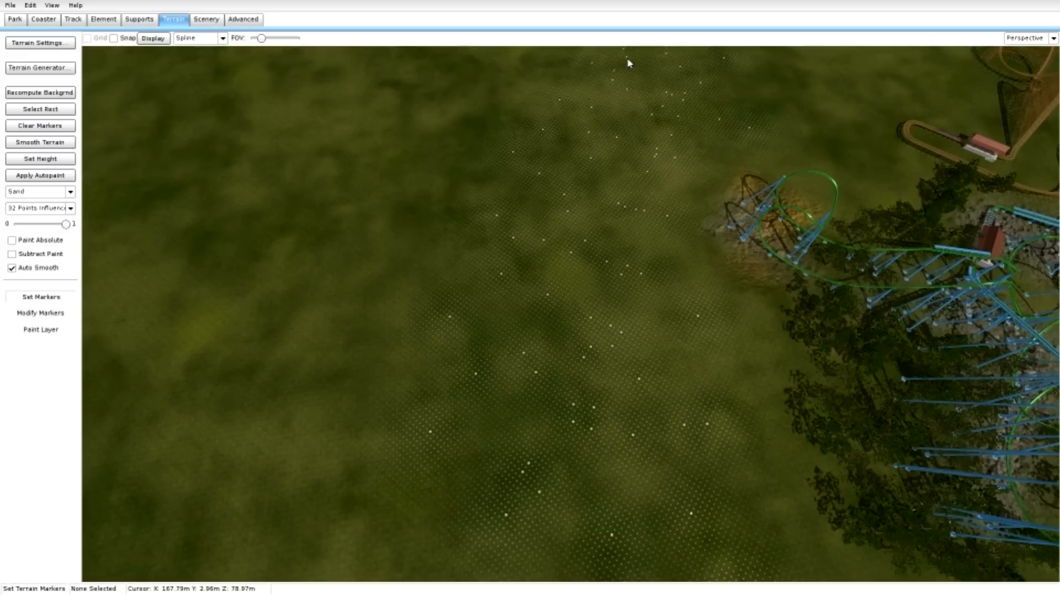
{"action": "mouse_move", "coordinate": [580, 243]}
{"action": "left_mouse_down"}
{"action": "mouse_move", "coordinate": [467, 392]}
{"action": "mouse_move", "coordinate": [603, 105]}
{"action": "left_mouse_up"}
{"action": "left_click", "coordinate": [41, 313]}
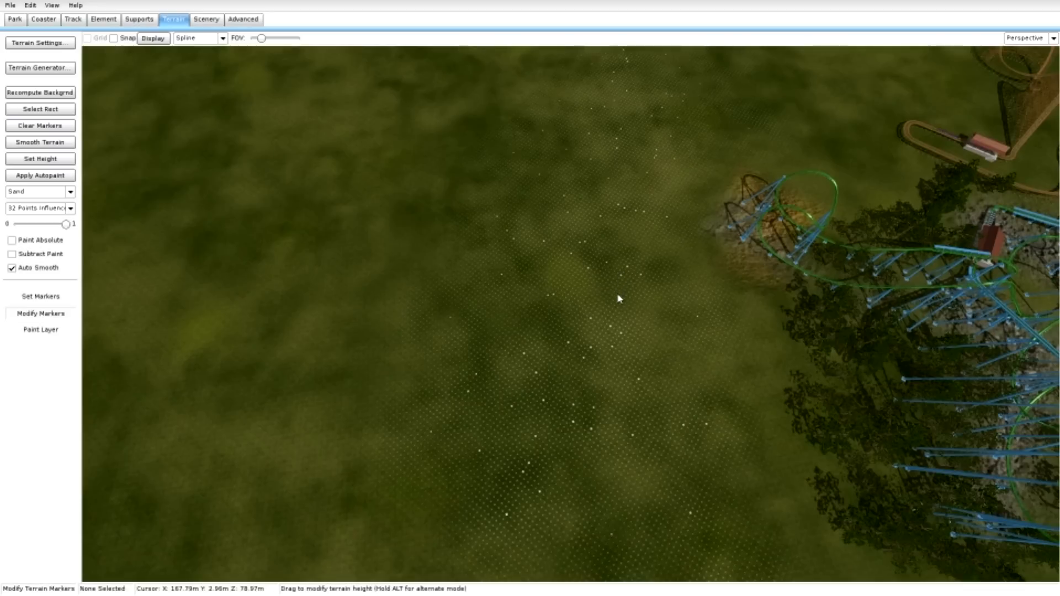
{"action": "left_click_drag", "start_coordinate": [619, 299], "coordinate": [618, 333]}
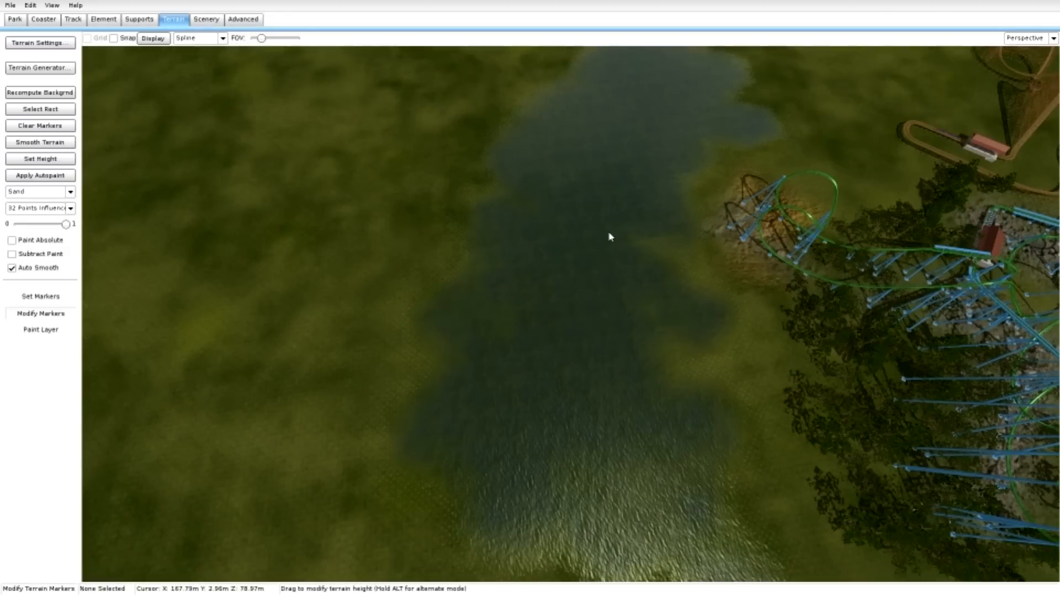
Try painting the existing Sand layer along the lake's coaster-side shore, and restore that strip to grass.
{"action": "left_click", "coordinate": [55, 330]}
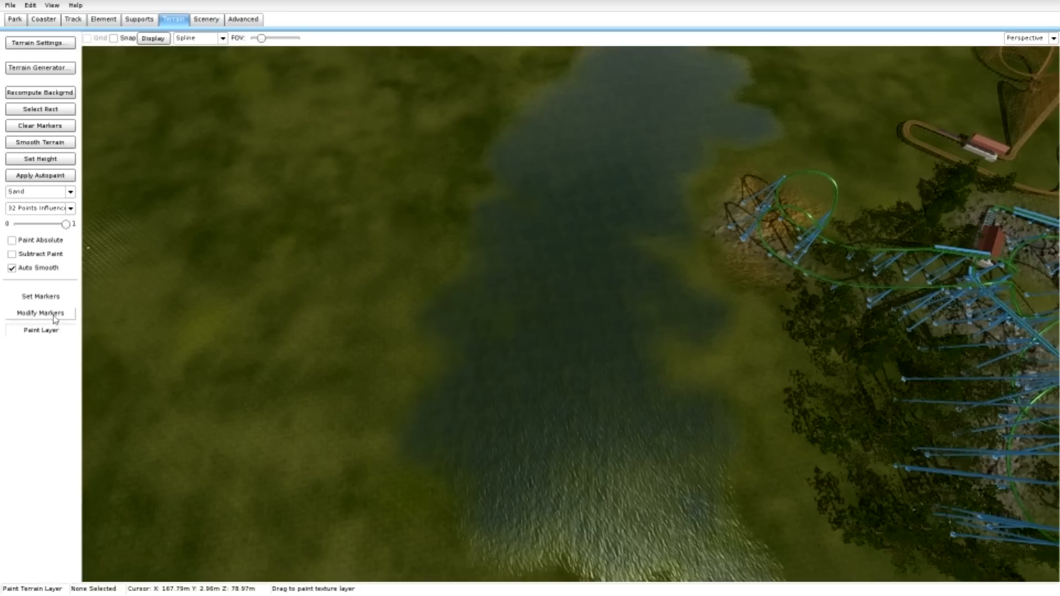
{"action": "left_click_drag", "start_coordinate": [698, 381], "coordinate": [699, 380]}
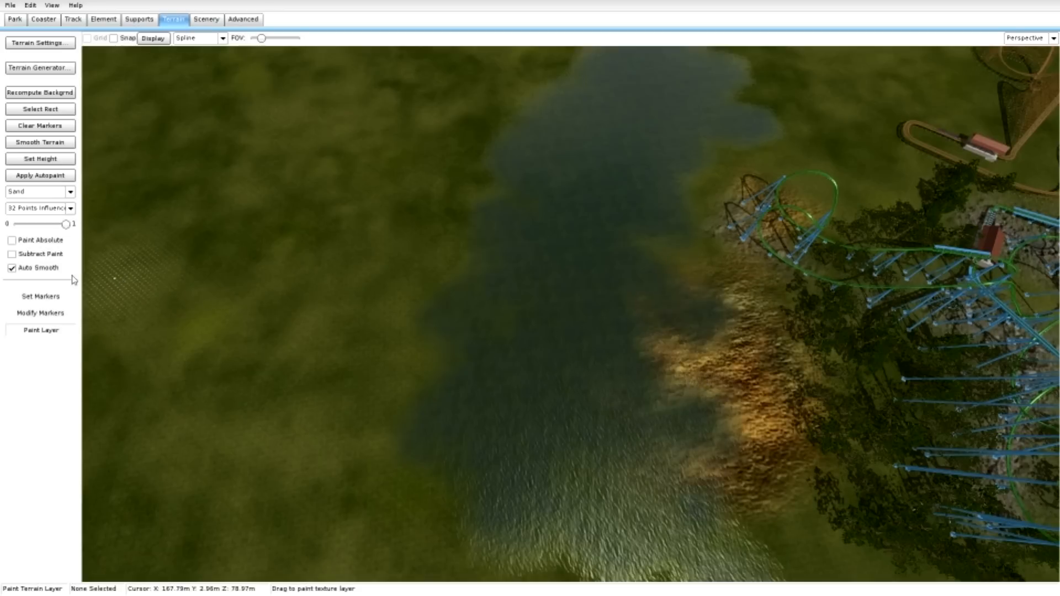
{"action": "left_click", "coordinate": [34, 192]}
{"action": "left_click", "coordinate": [38, 210]}
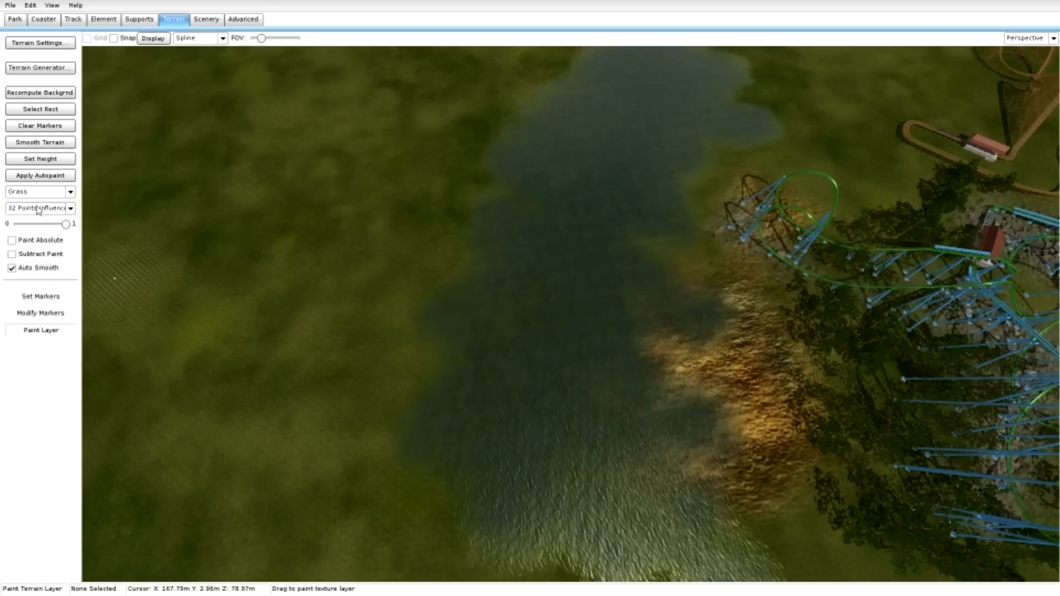
{"action": "left_click", "coordinate": [711, 396]}
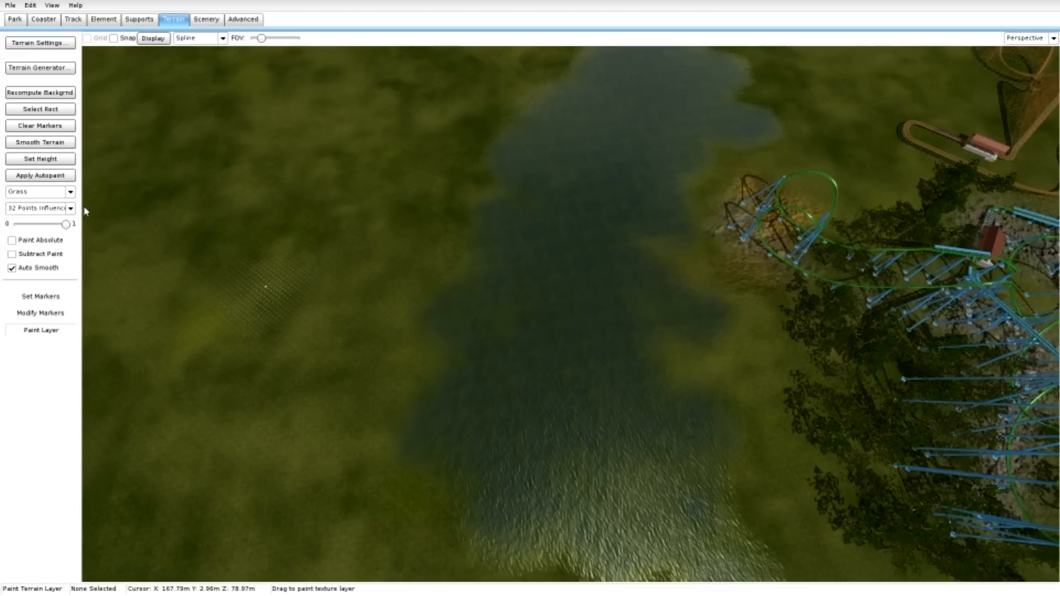
Add a terrain layer named "sandy sand" and set its base map texture to SandTerrain from the library.
{"action": "left_click", "coordinate": [63, 42]}
{"action": "left_click", "coordinate": [414, 359]}
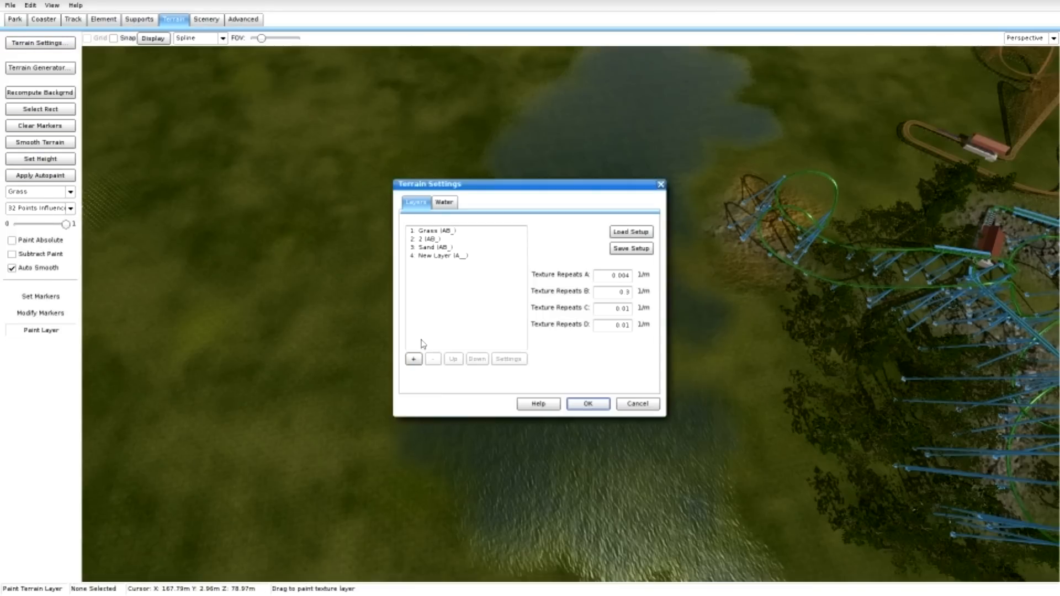
{"action": "double_click", "coordinate": [454, 257]}
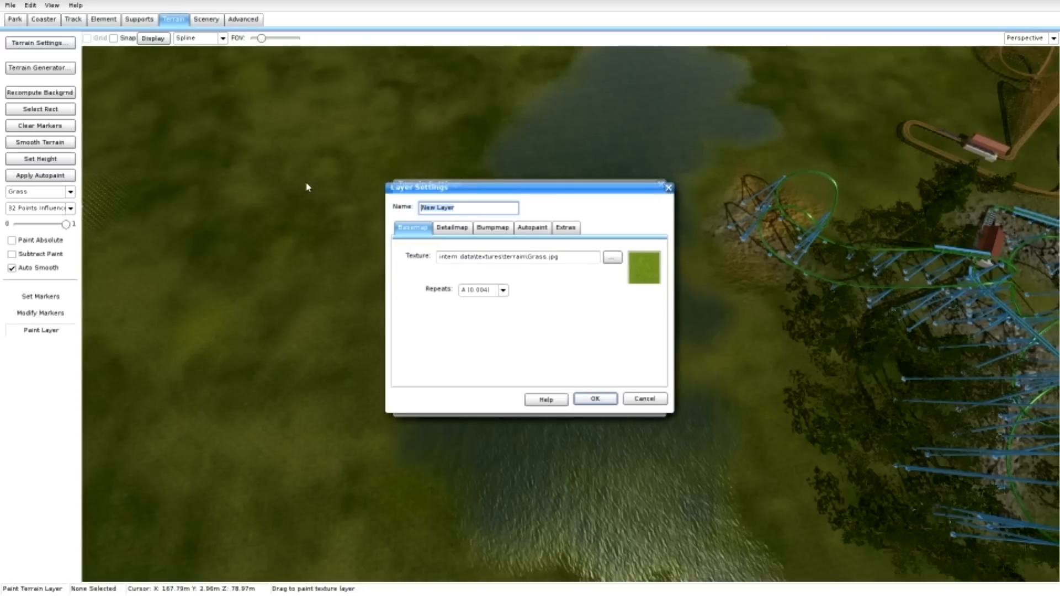
{"action": "type", "text": "sand"}
{"action": "left_click", "coordinate": [612, 257]}
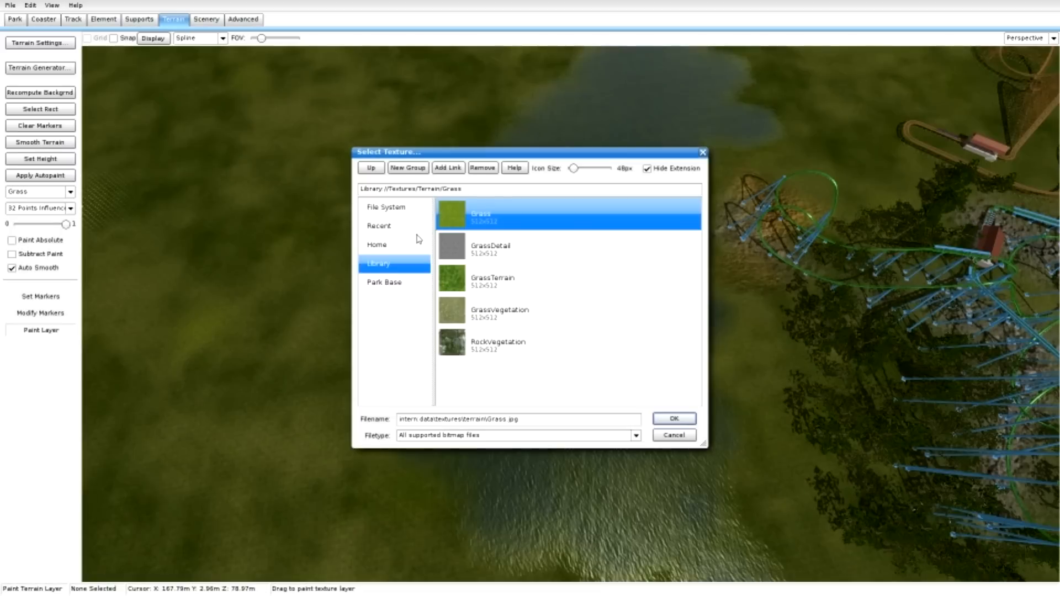
{"action": "double_click", "coordinate": [381, 170]}
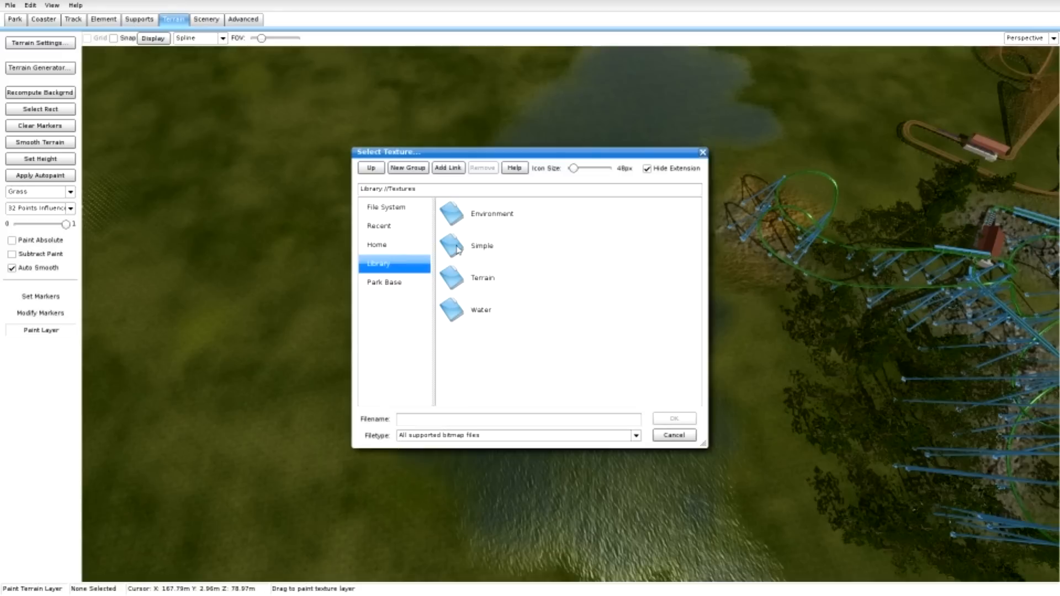
{"action": "double_click", "coordinate": [459, 279]}
{"action": "double_click", "coordinate": [457, 343]}
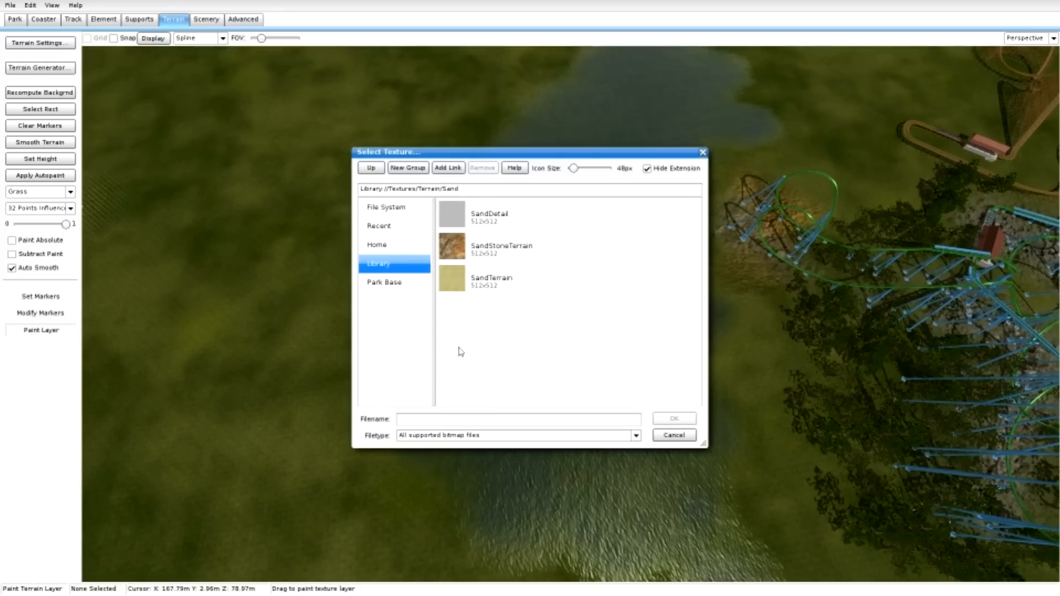
{"action": "double_click", "coordinate": [478, 279]}
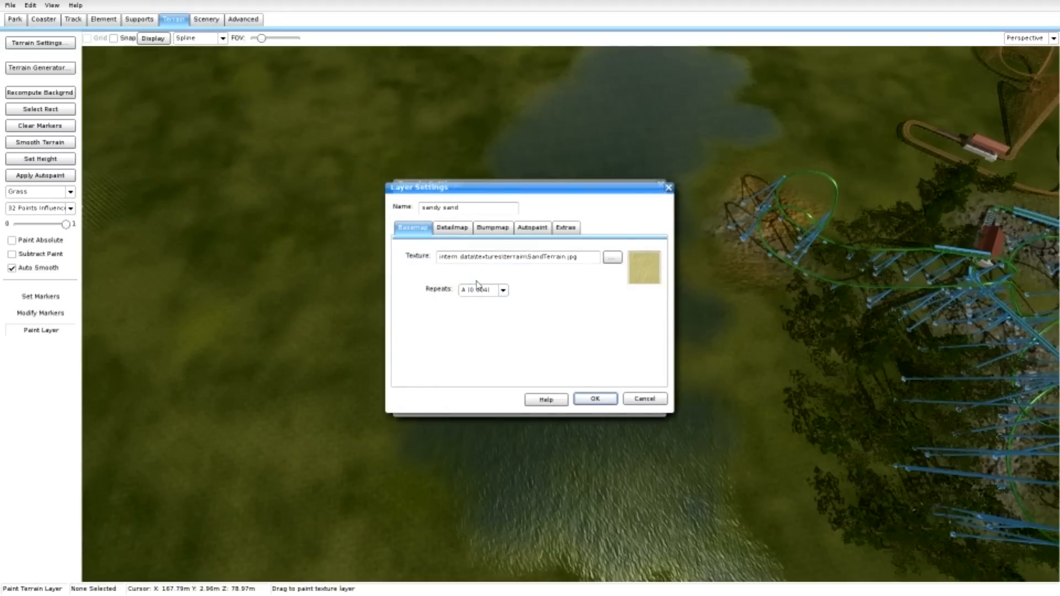
Enable the detail map of the sandy sand layer with the SandTerrain texture and accept the layer settings.
{"action": "left_click", "coordinate": [453, 228]}
{"action": "left_click", "coordinate": [409, 252]}
{"action": "left_click", "coordinate": [614, 275]}
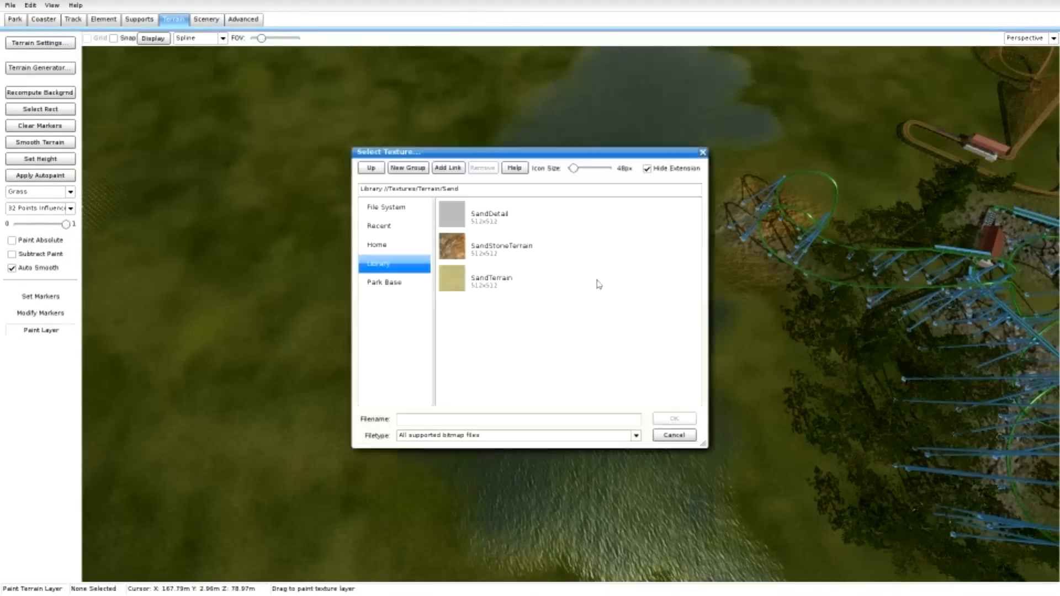
{"action": "double_click", "coordinate": [599, 285]}
{"action": "left_click", "coordinate": [606, 402]}
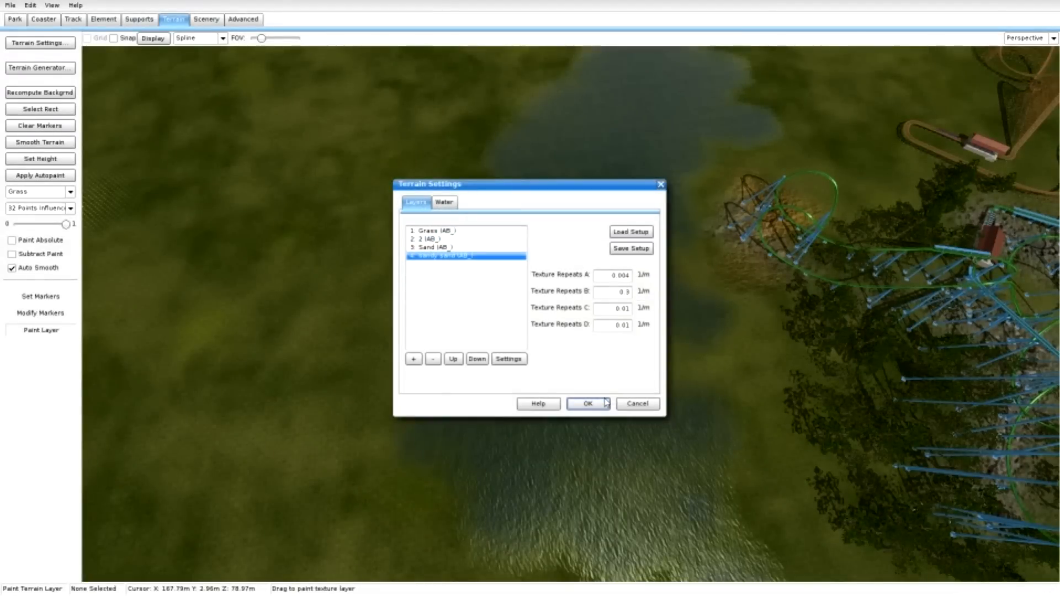
Reselect SandTerrain as the base map texture of the sandy sand layer and apply the terrain settings.
{"action": "double_click", "coordinate": [455, 257]}
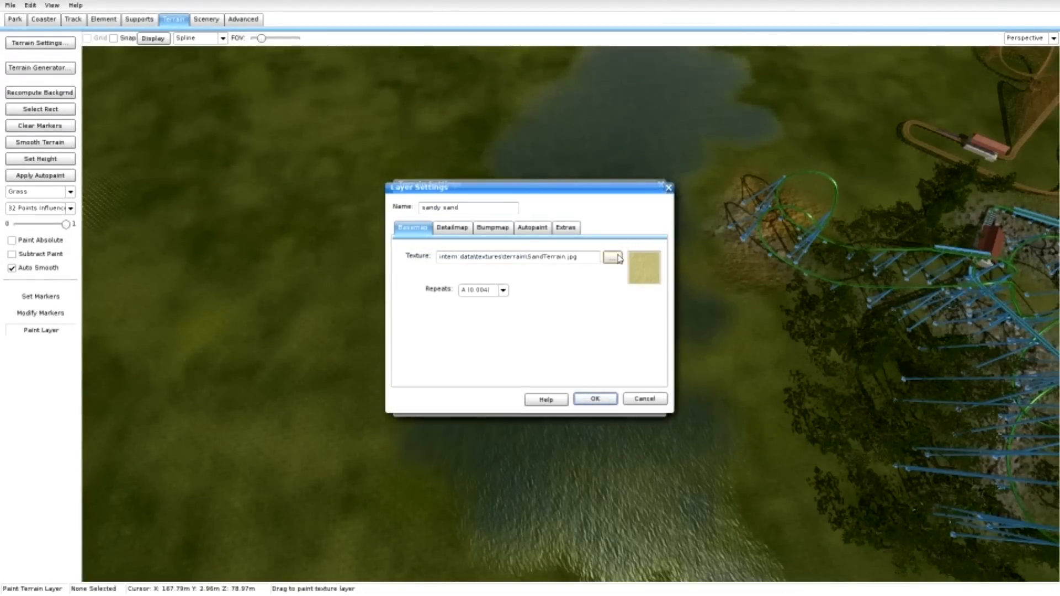
{"action": "left_click", "coordinate": [618, 258]}
{"action": "double_click", "coordinate": [540, 274]}
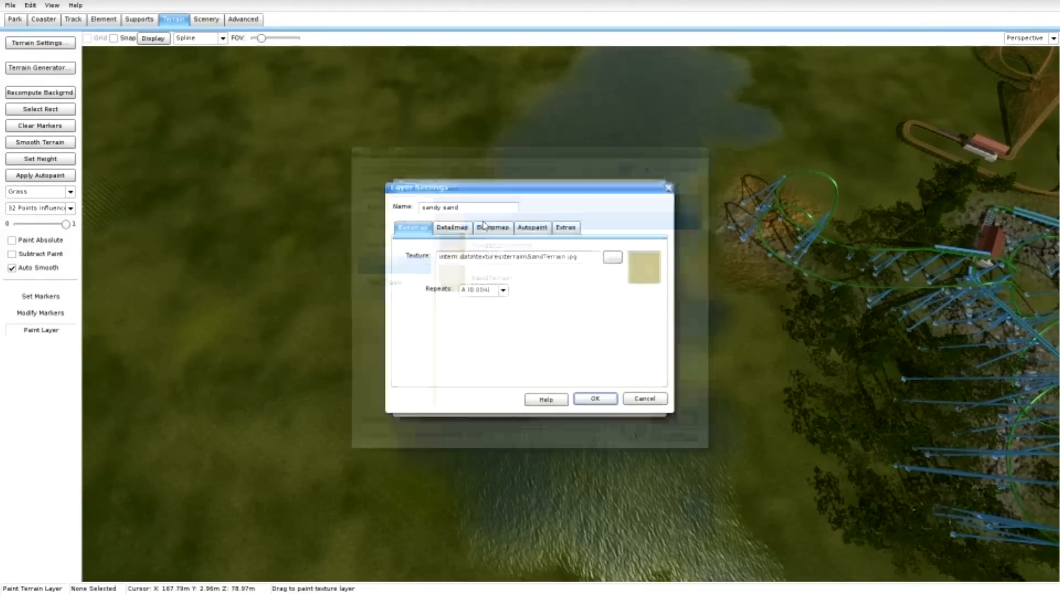
{"action": "left_click", "coordinate": [597, 400]}
{"action": "left_click", "coordinate": [589, 402]}
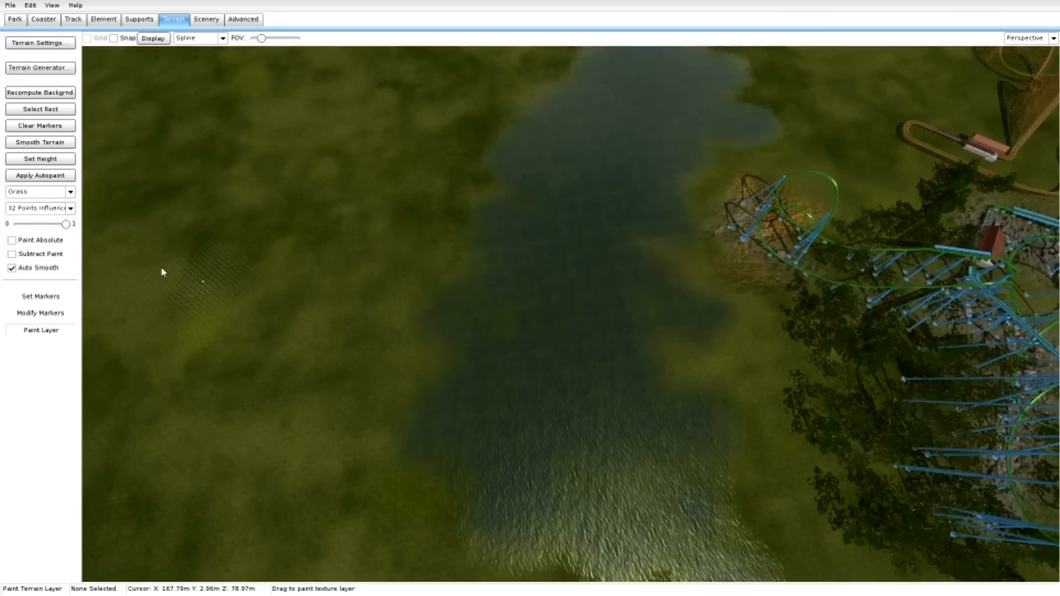
Paint the lake bed with the sandy sand layer along its full length.
{"action": "left_click", "coordinate": [56, 191]}
{"action": "left_click", "coordinate": [61, 231]}
{"action": "mouse_move", "coordinate": [583, 430]}
{"action": "left_mouse_down"}
{"action": "mouse_move", "coordinate": [575, 237]}
{"action": "mouse_move", "coordinate": [627, 121]}
{"action": "mouse_move", "coordinate": [655, 87]}
{"action": "left_mouse_up"}
{"action": "middle_click_drag", "start_coordinate": [641, 106], "coordinate": [597, 106]}
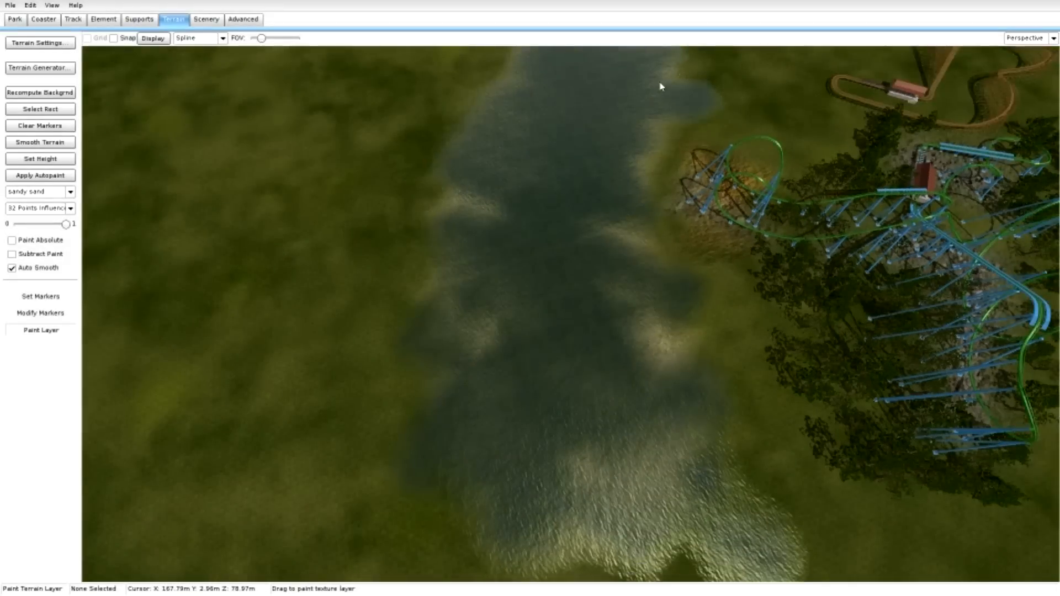
Paint a continuous sandy sand shore around the lake, covering both long banks and the far end.
{"action": "left_click_drag", "start_coordinate": [653, 82], "coordinate": [666, 97]}
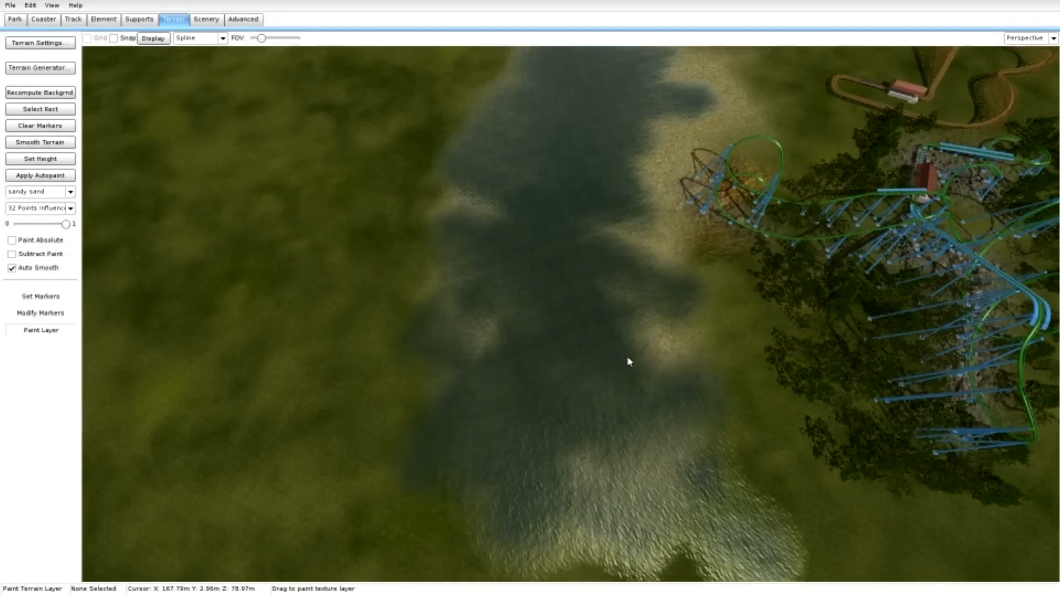
{"action": "left_click_drag", "start_coordinate": [630, 362], "coordinate": [685, 510]}
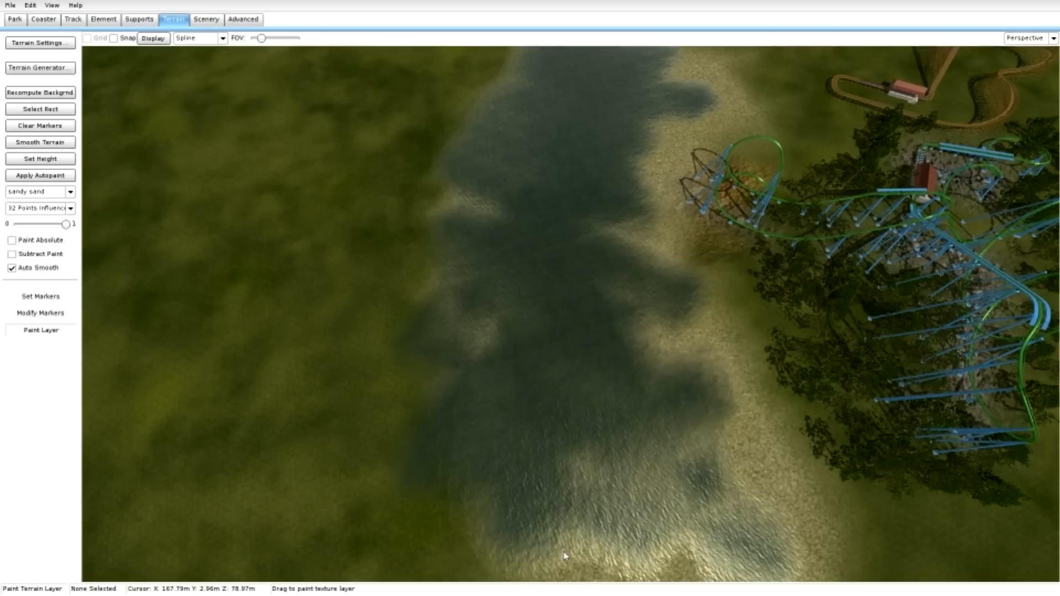
{"action": "mouse_move", "coordinate": [565, 555]}
{"action": "left_mouse_down"}
{"action": "mouse_move", "coordinate": [497, 473]}
{"action": "mouse_move", "coordinate": [473, 390]}
{"action": "mouse_move", "coordinate": [485, 183]}
{"action": "mouse_move", "coordinate": [504, 81]}
{"action": "left_mouse_up"}
{"action": "middle_click_drag", "start_coordinate": [526, 120], "coordinate": [535, 197]}
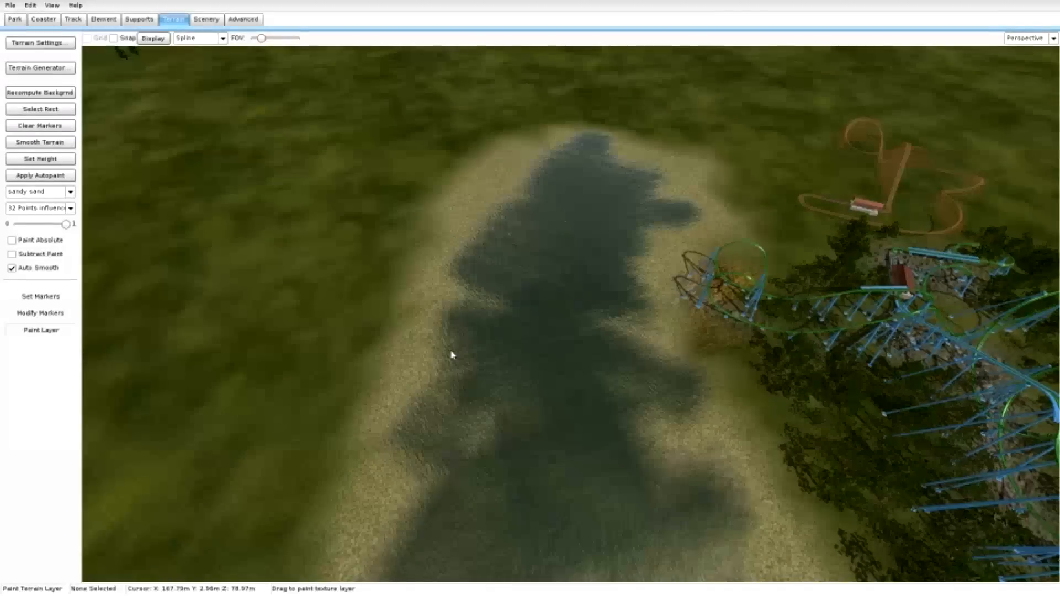
Save the park and leave the editor.
{"action": "mouse_move", "coordinate": [535, 198]}
{"action": "middle_mouse_down"}
{"action": "mouse_move", "coordinate": [525, 145]}
{"action": "mouse_move", "coordinate": [503, 229]}
{"action": "mouse_move", "coordinate": [417, 213]}
{"action": "mouse_move", "coordinate": [311, 288]}
{"action": "middle_mouse_up"}
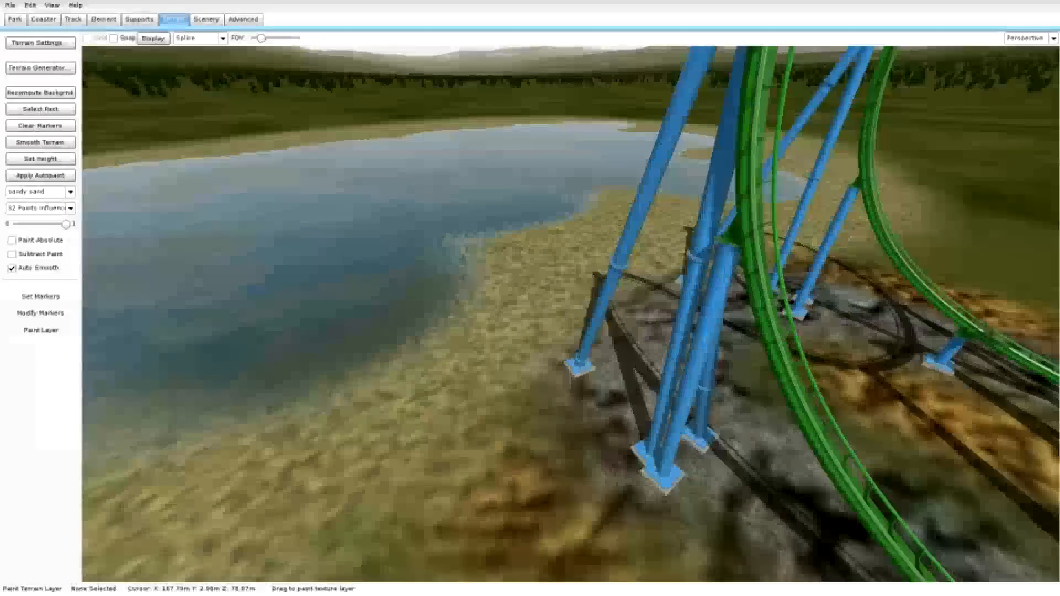
{"action": "left_click", "coordinate": [11, 6]}
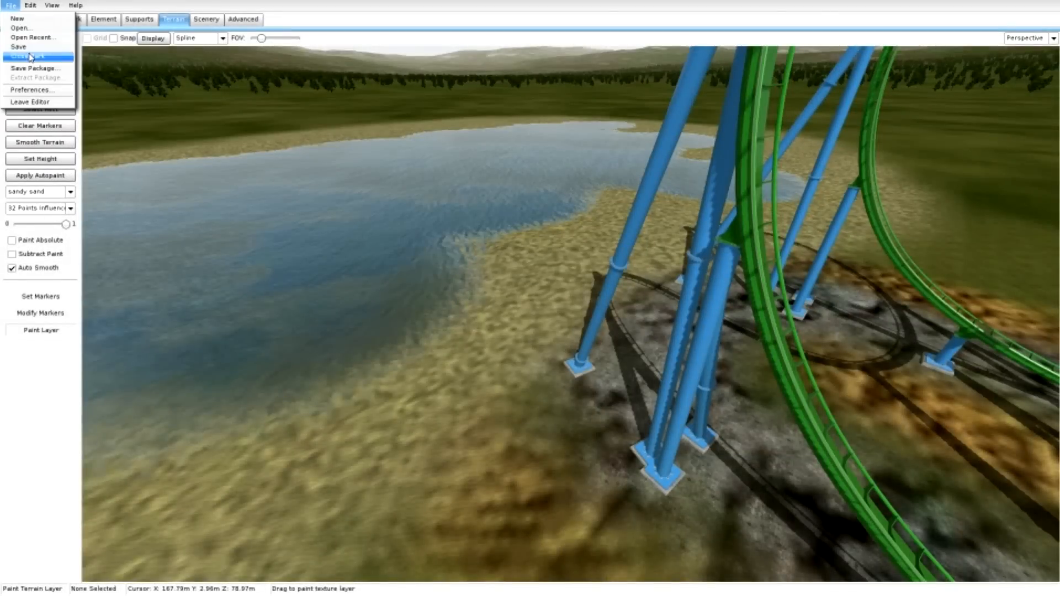
{"action": "left_click", "coordinate": [34, 47]}
{"action": "left_click", "coordinate": [11, 6]}
{"action": "left_click", "coordinate": [22, 95]}
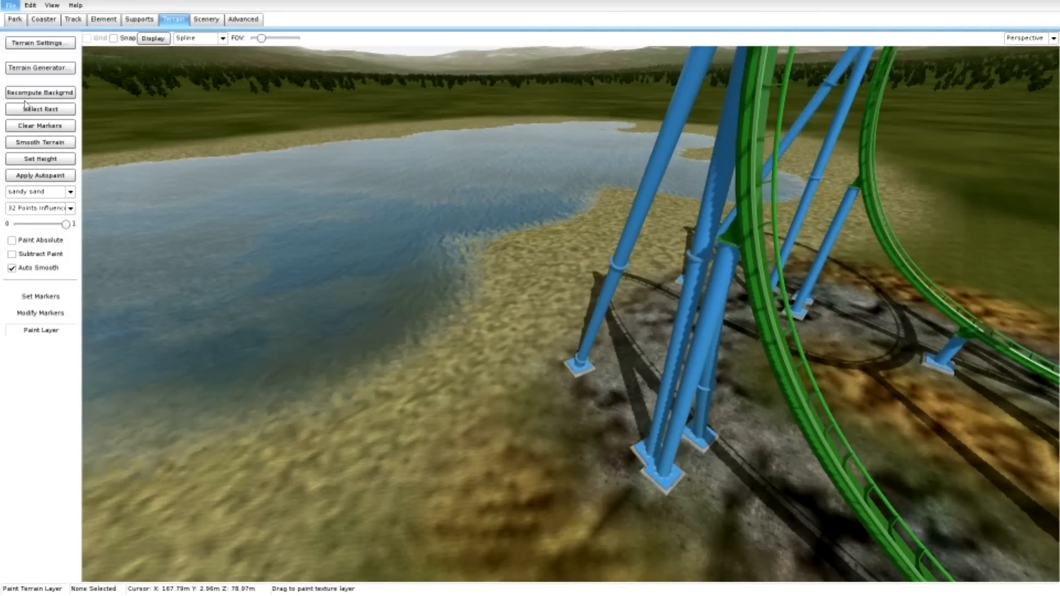
Run the green coaster's ride in the simulation, speeding it up on the lift hill and slowing it down at the crest.
{"action": "left_click", "coordinate": [374, 519]}
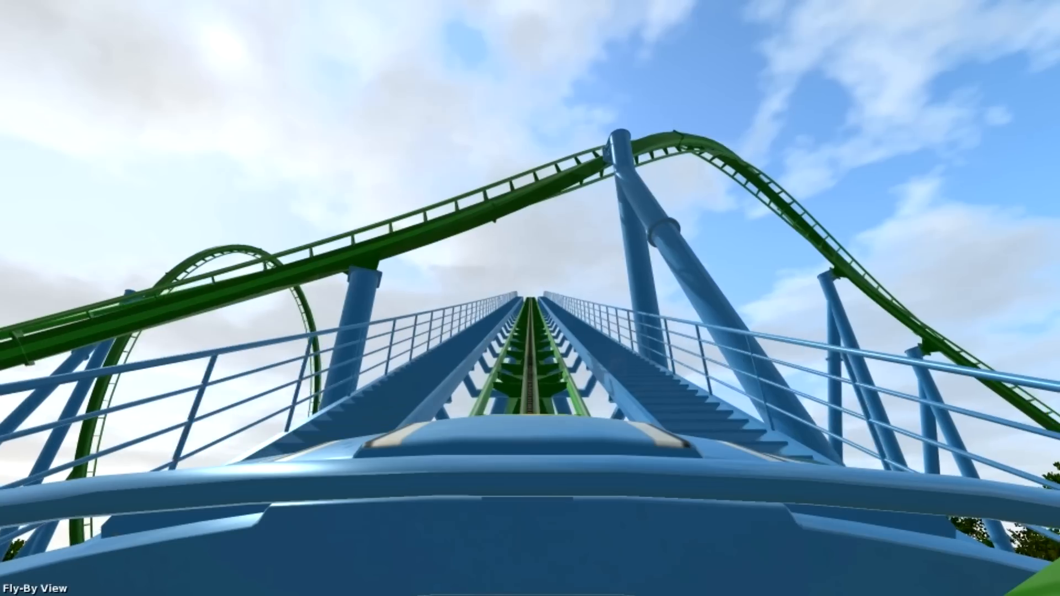
{"action": "key", "text": "plus"}
{"action": "key", "text": "plus"}
{"action": "key", "text": "plus"}
{"action": "key", "text": "plus"}
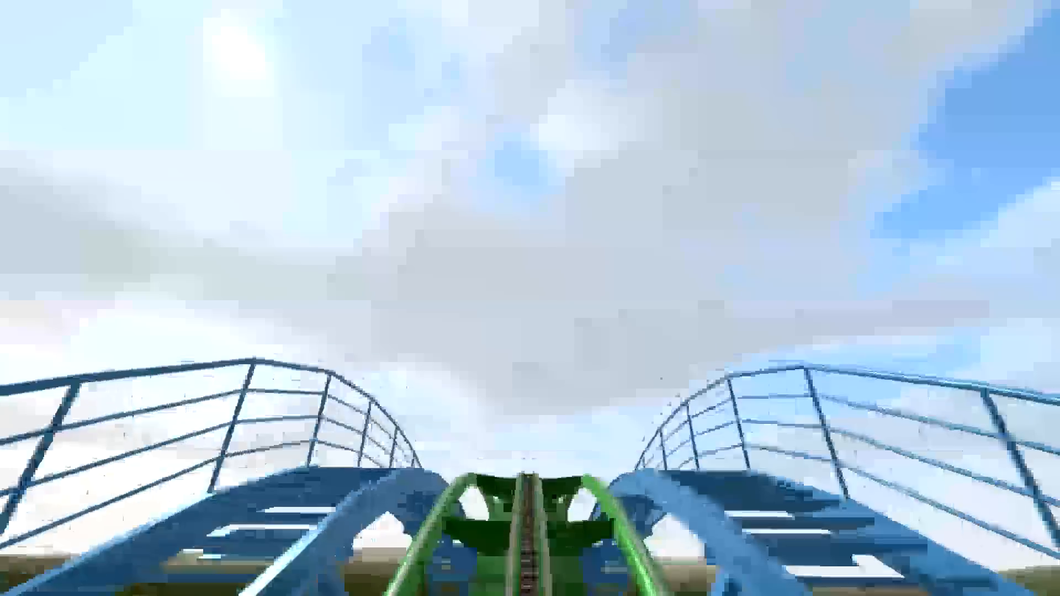
{"action": "key", "text": "minus"}
{"action": "key", "text": "minus"}
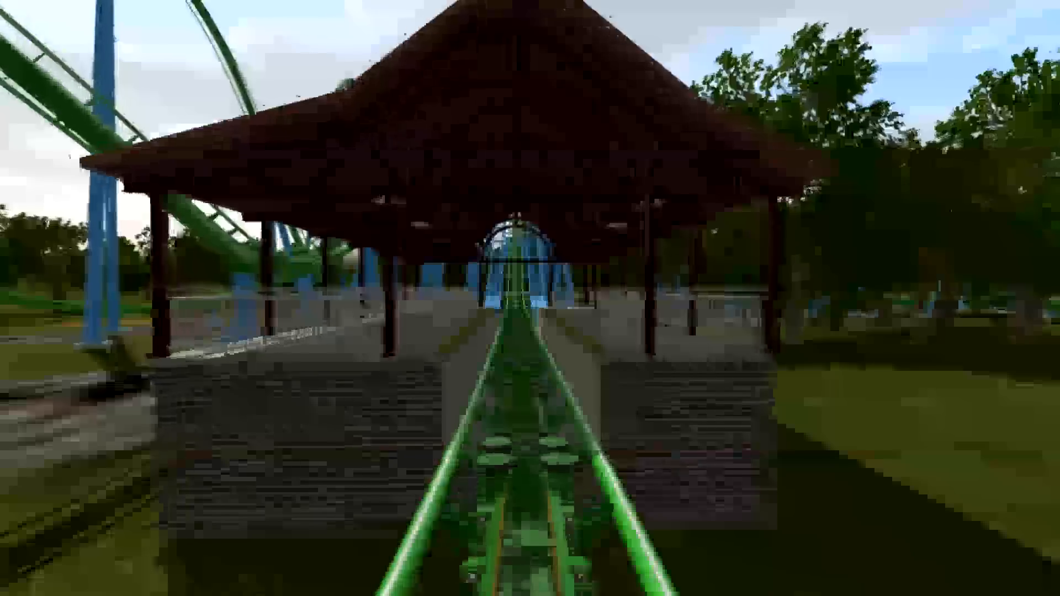
View the running coaster from the target view and the free fly view.
{"action": "key", "text": "F3"}
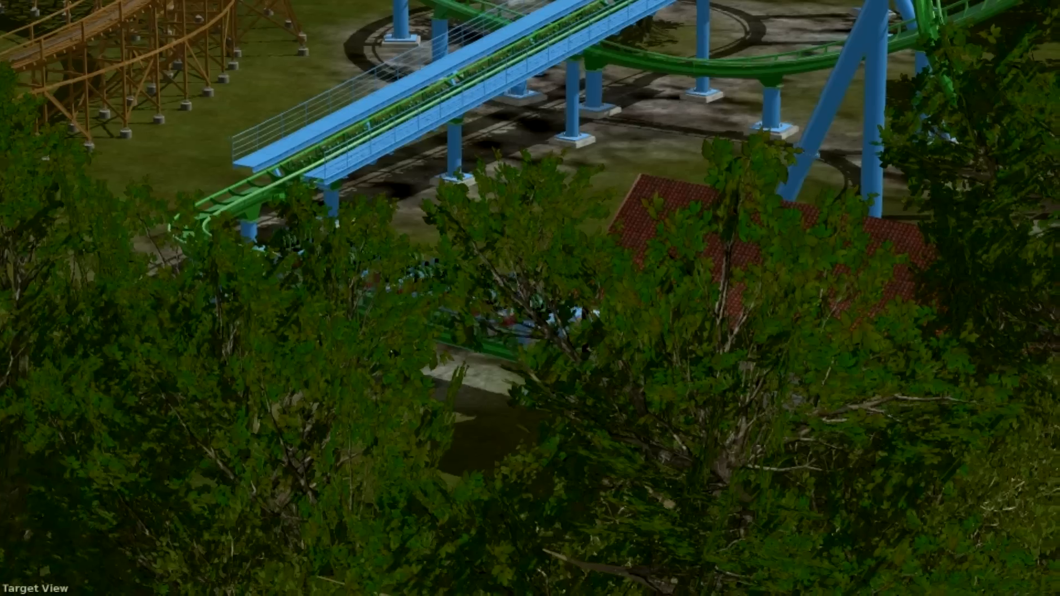
{"action": "key", "text": "F1"}
{"action": "key", "text": "F2"}
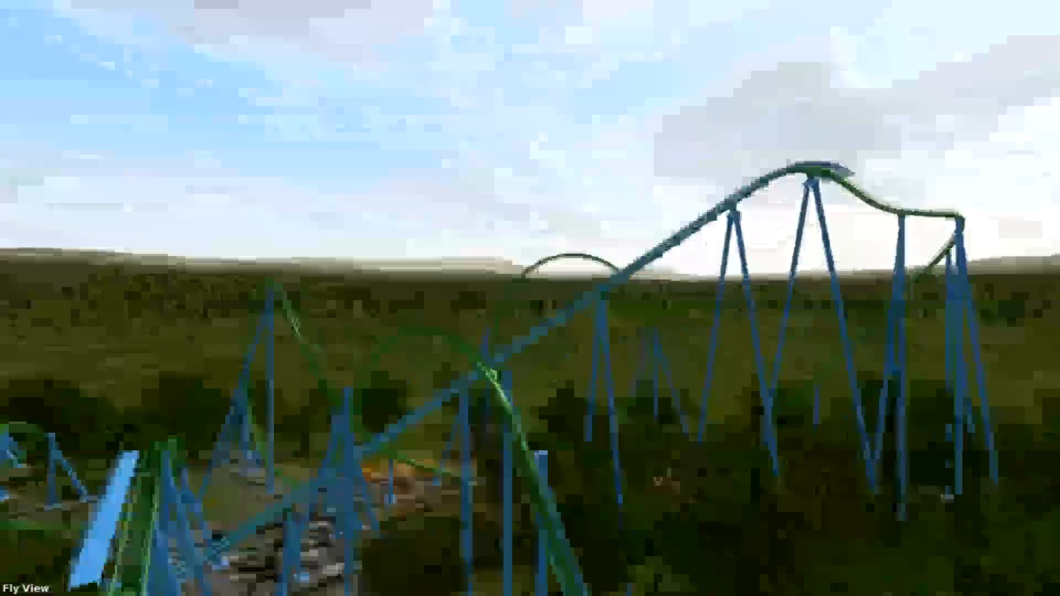